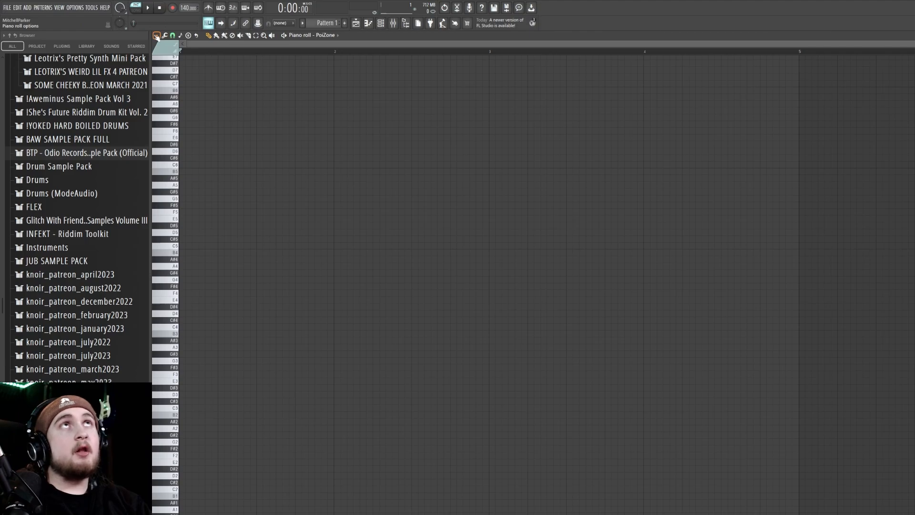
# Set the piano roll's scale highlighting to Minor Natural (Aeolian).
pyautogui.click(157, 36)
pyautogui.moveTo(186, 75)
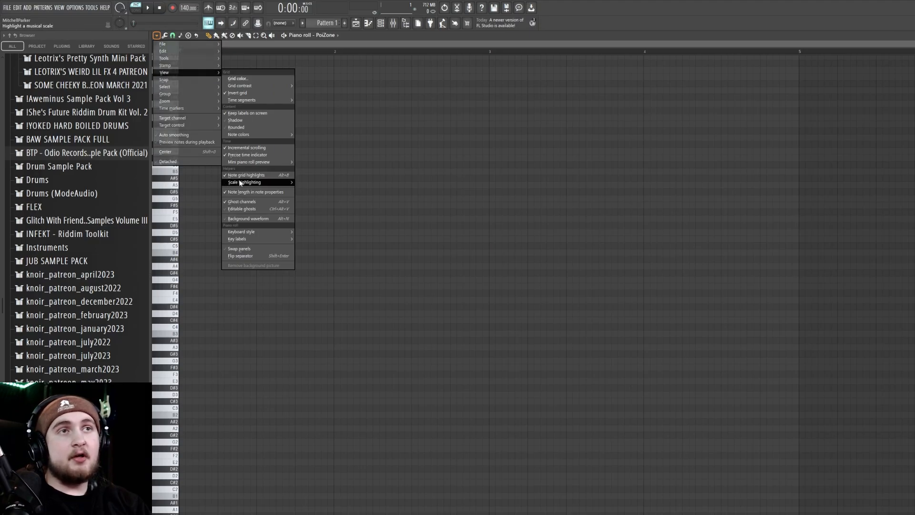
pyautogui.moveTo(250, 183)
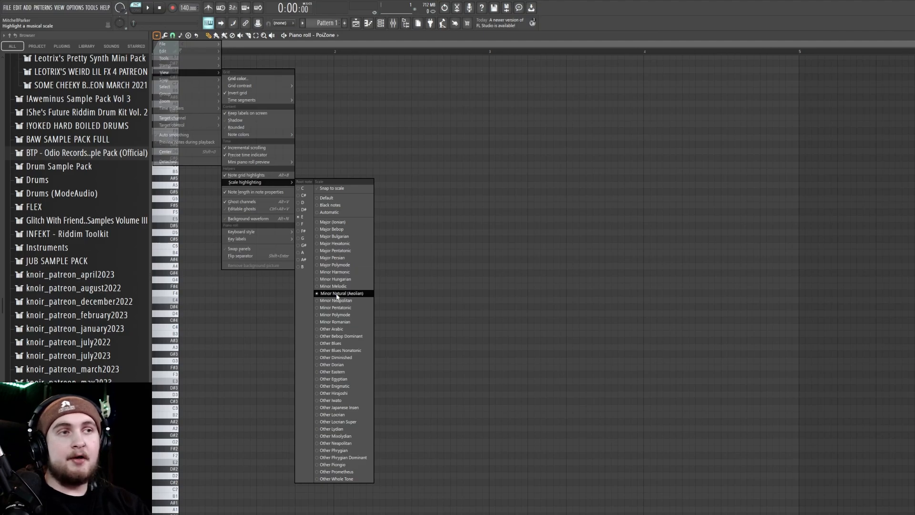
pyautogui.click(338, 294)
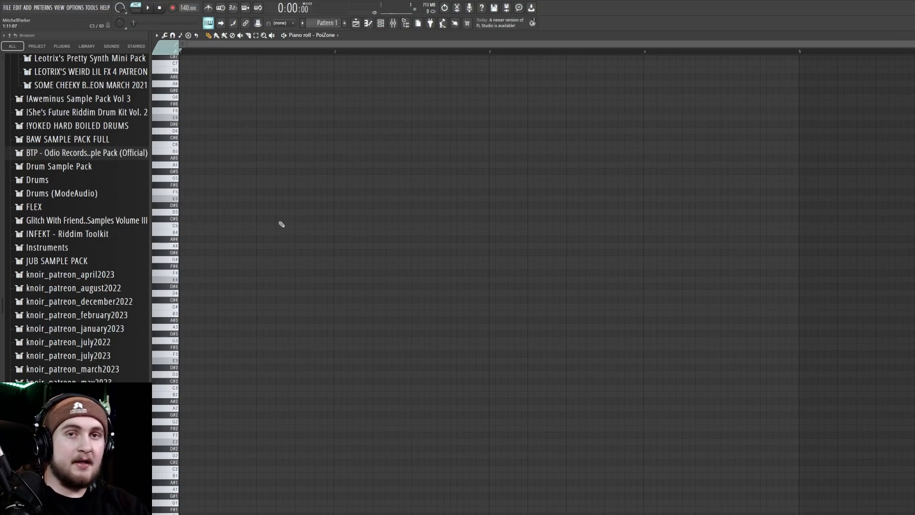
# Audition single notes of the highlighted scale, including its root E5.
pyautogui.moveTo(173, 266); pyautogui.dragTo(178, 246)
pyautogui.press('e')
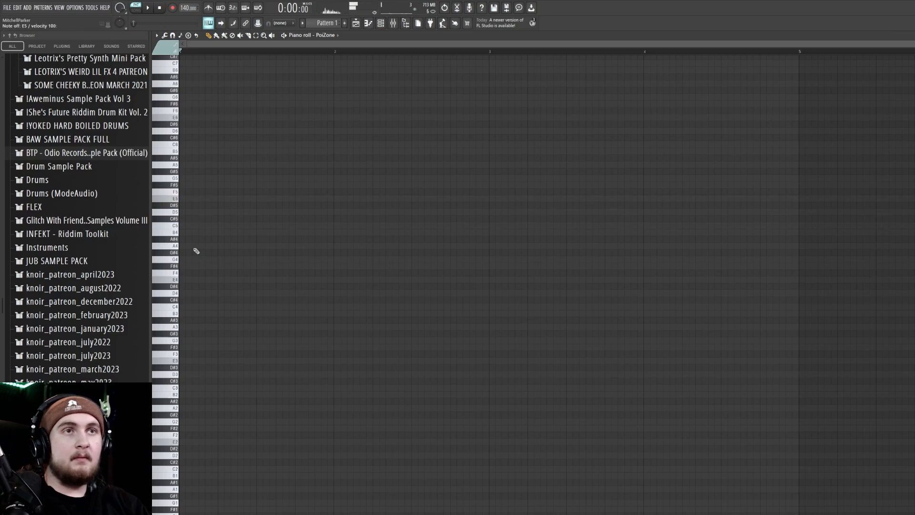
pyautogui.press('c')
pyautogui.press('n')
pyautogui.press('w')
pyautogui.press('e')
pyautogui.press('5')
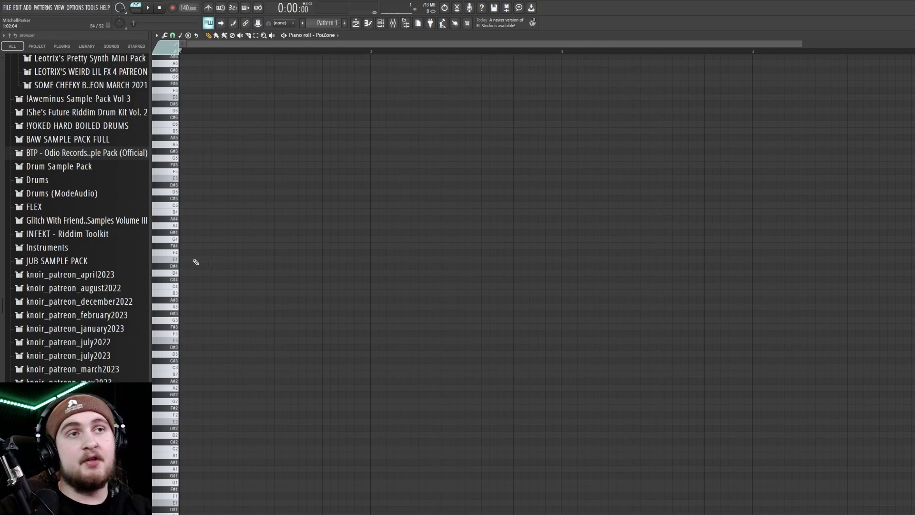
pyautogui.click(196, 261)
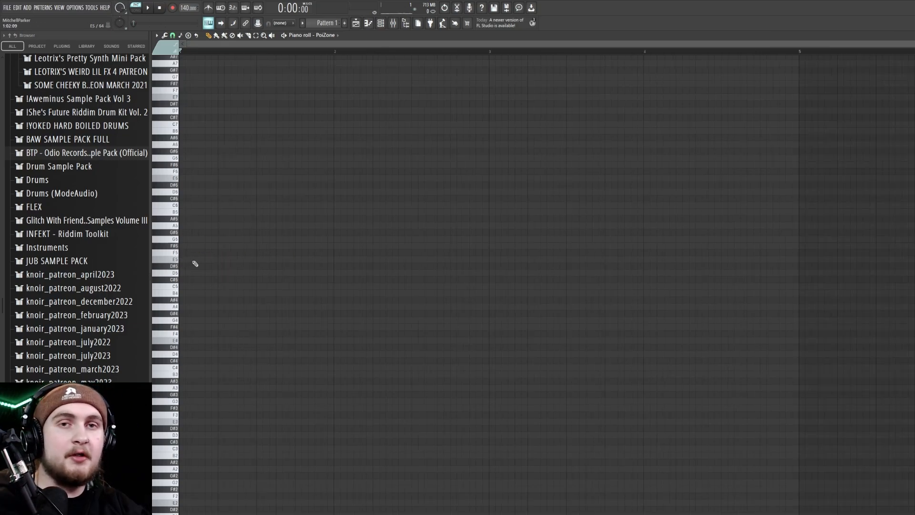
# Place one-beat triads E5–G5–B5 at the start of bar 1 and G5–B5–D6 on beat 3.
pyautogui.click(195, 259)
pyautogui.click(196, 238)
pyautogui.click(195, 211)
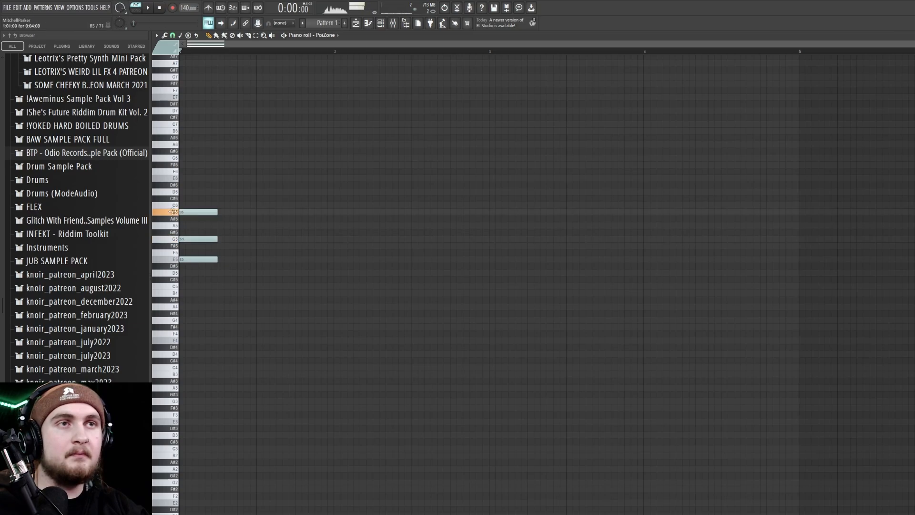
pyautogui.click(258, 239)
pyautogui.click(258, 211)
pyautogui.click(258, 192)
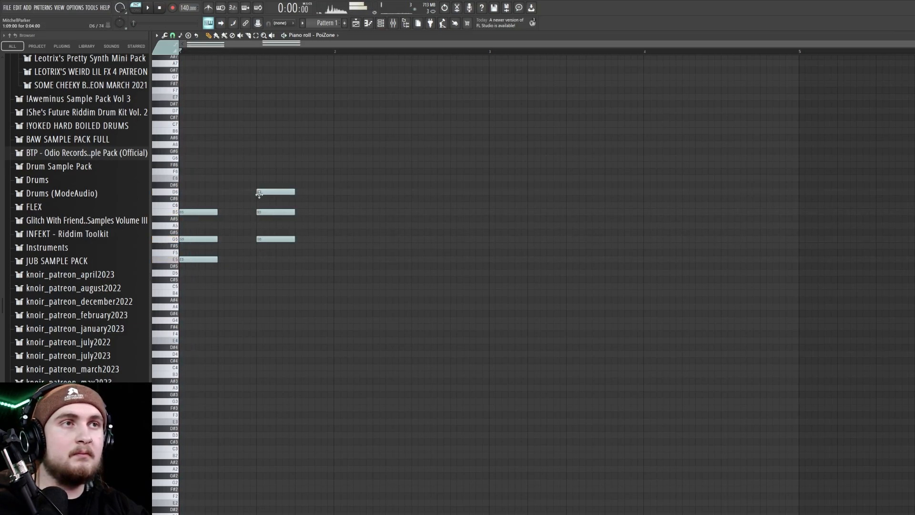
pyautogui.press('space')
# Place one-beat triads A5–C6–E6 at the start of bar 2 and B5–D6–F#6 on its beat 3, with playback running.
pyautogui.click(336, 225)
pyautogui.click(336, 205)
pyautogui.click(336, 178)
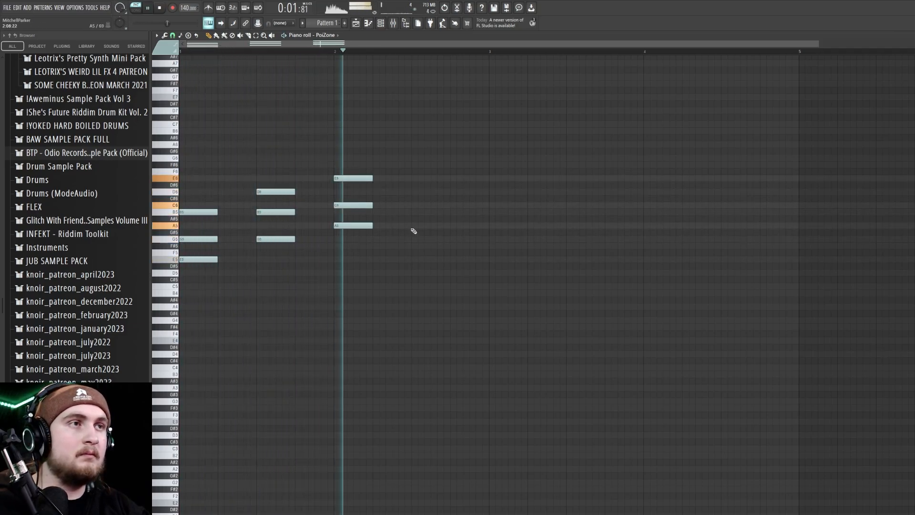
pyautogui.click(413, 212)
pyautogui.click(413, 192)
pyautogui.press('space')
pyautogui.click(414, 164)
pyautogui.press('space')
# Place one-beat triads C6–E6–G6 at the start of bar 3 and D6–F#6–A6 on its beat 3.
pyautogui.click(492, 205)
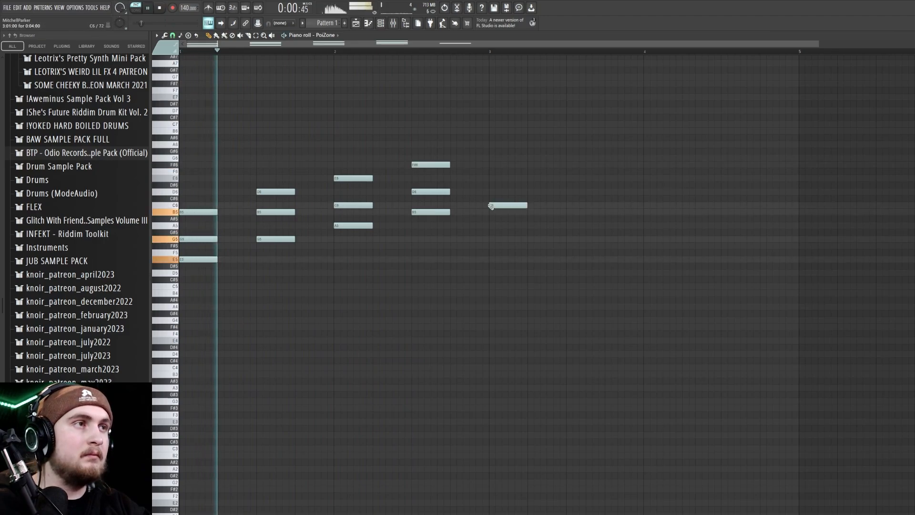
pyautogui.click(492, 178)
pyautogui.click(491, 158)
pyautogui.click(567, 191)
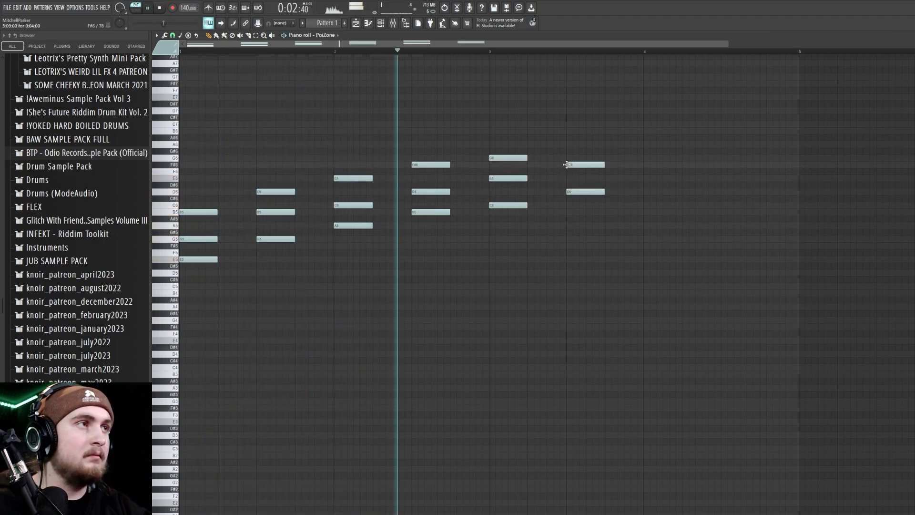
pyautogui.click(567, 164)
pyautogui.click(568, 144)
# Place a one-beat E6–G6–B6 triad at the start of bar 4 and stop playback.
pyautogui.scroll(-2, 416, 213)
pyautogui.click(515, 178)
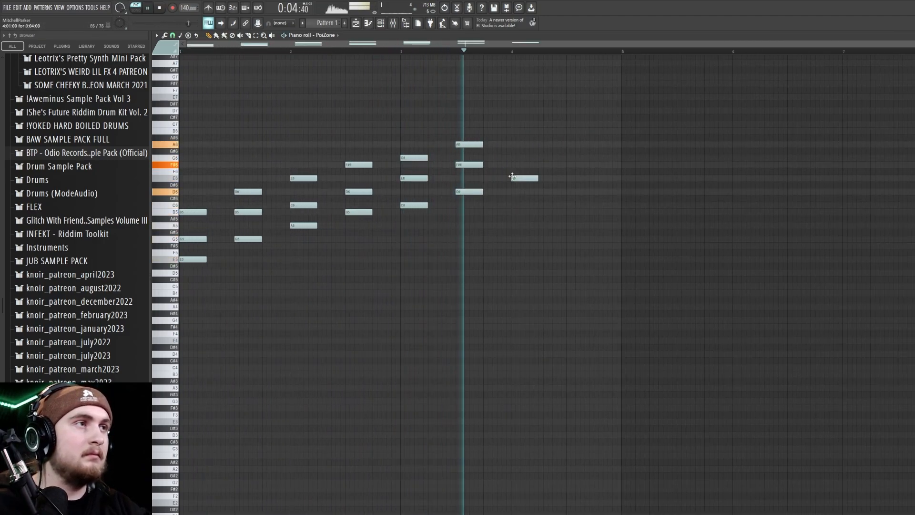
pyautogui.click(515, 158)
pyautogui.click(515, 131)
pyautogui.press('space')
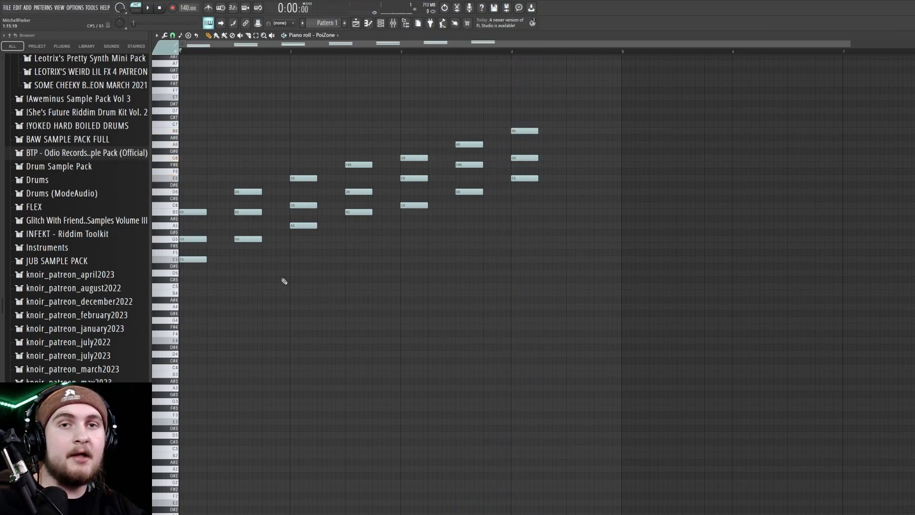
# Build the F#4–A4–C5 diminished triad at the start of bar 1 and move the whole chord later in the bar.
pyautogui.click(209, 245)
pyautogui.click(210, 225)
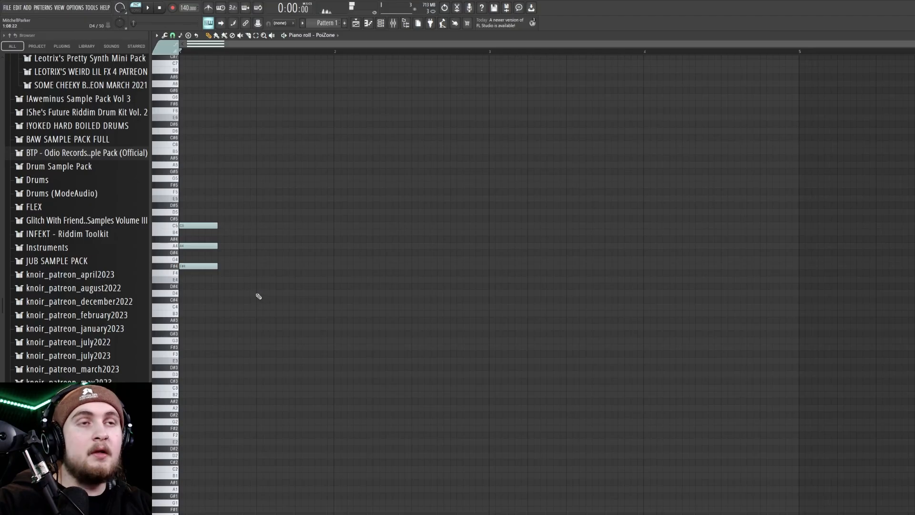
pyautogui.hotkey('ctrl', 'a')
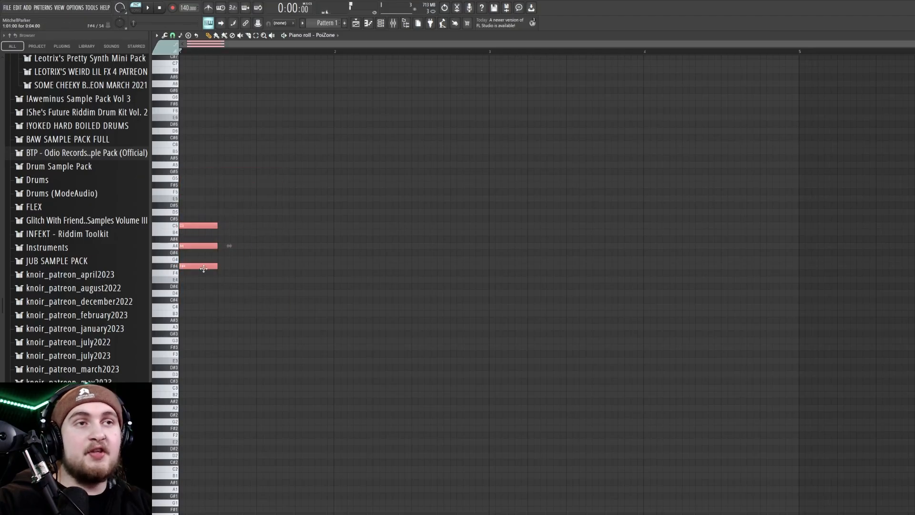
pyautogui.moveTo(204, 269); pyautogui.dragTo(246, 264)
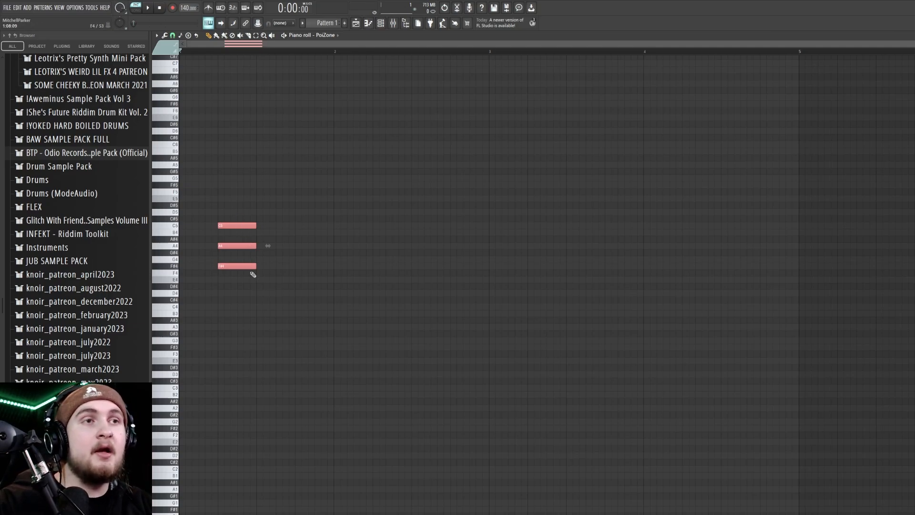
pyautogui.moveTo(245, 266); pyautogui.dragTo(277, 268)
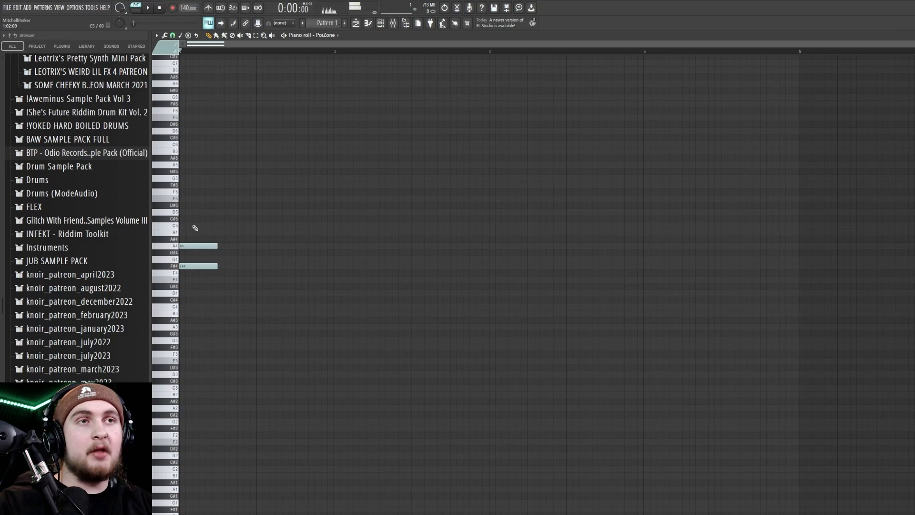
# Complete the F#4–A4–C5 chord in bar 1 with C5, add an E4–G4–B4 triad on beat 3, and play both chords.
pyautogui.click(195, 226)
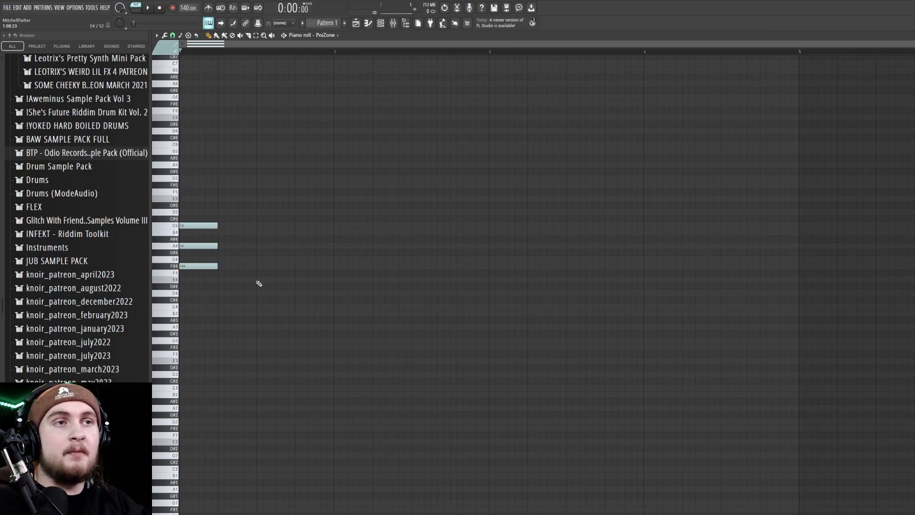
pyautogui.click(259, 280)
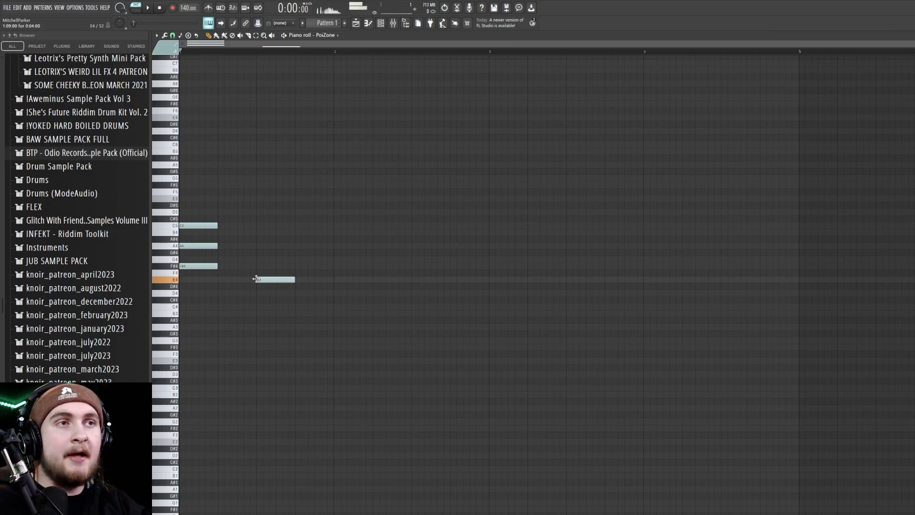
pyautogui.click(260, 259)
pyautogui.click(260, 233)
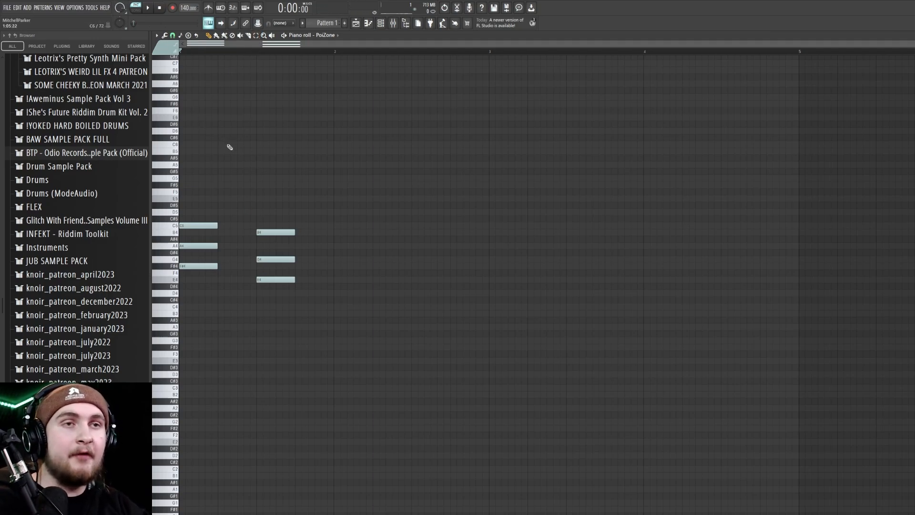
pyautogui.press('space')
pyautogui.press('space')
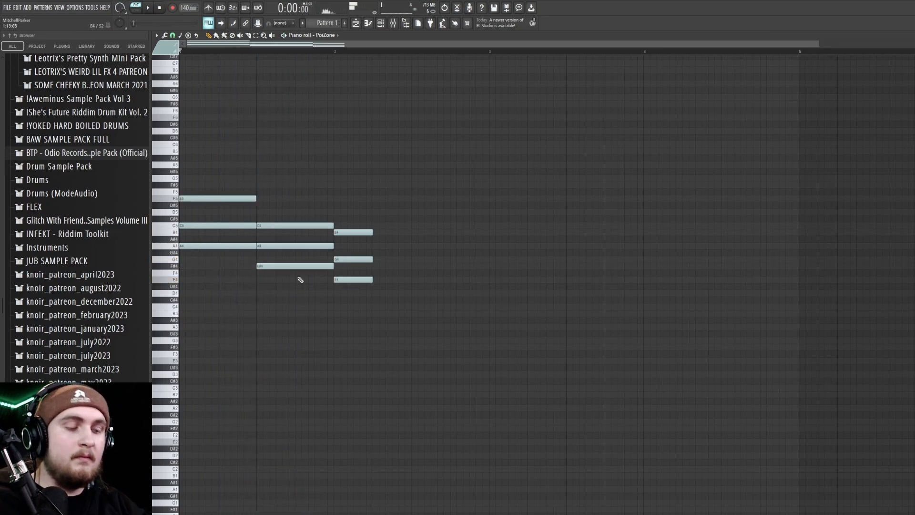
# Transpose the three-chord progression up one octave and play it back.
pyautogui.hotkey('ctrl', 'Up')
pyautogui.press('space')
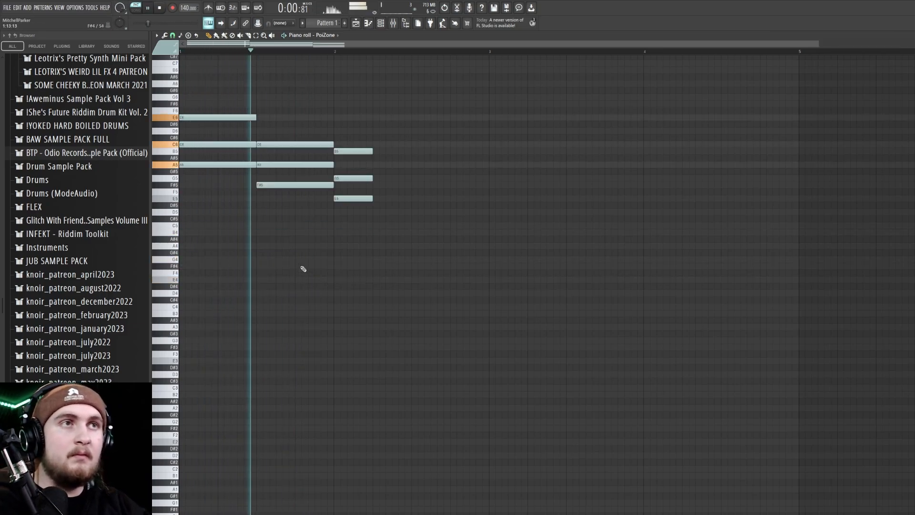
pyautogui.press('space')
pyautogui.scroll(3, 297, 282)
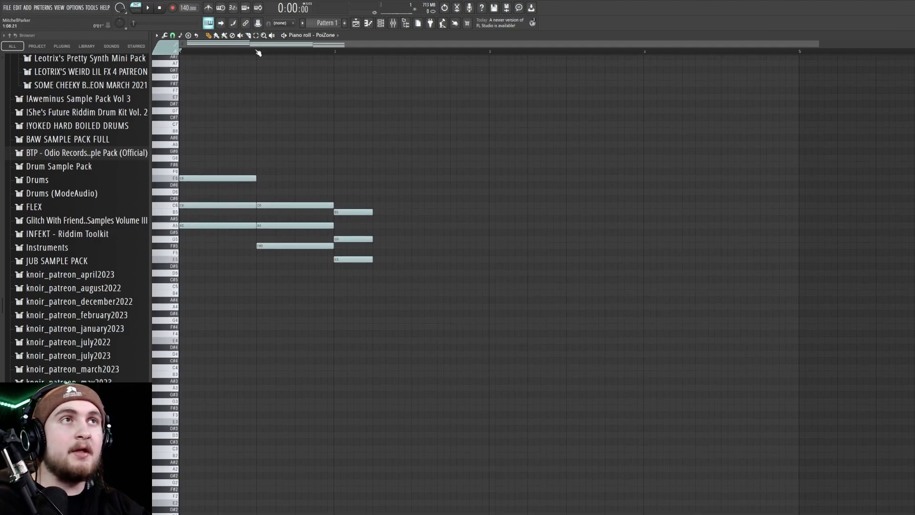
# Listen to the F#5–A5–C6 chord by playing from beat 3 of bar 1, then return the playhead to the start.
pyautogui.moveTo(256, 51); pyautogui.dragTo(295, 54)
pyautogui.press('space')
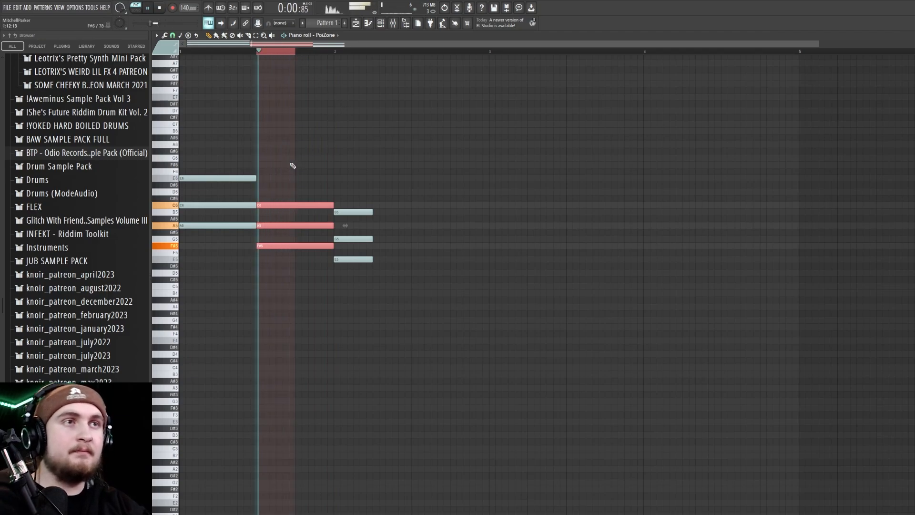
pyautogui.press('space')
pyautogui.click(262, 54)
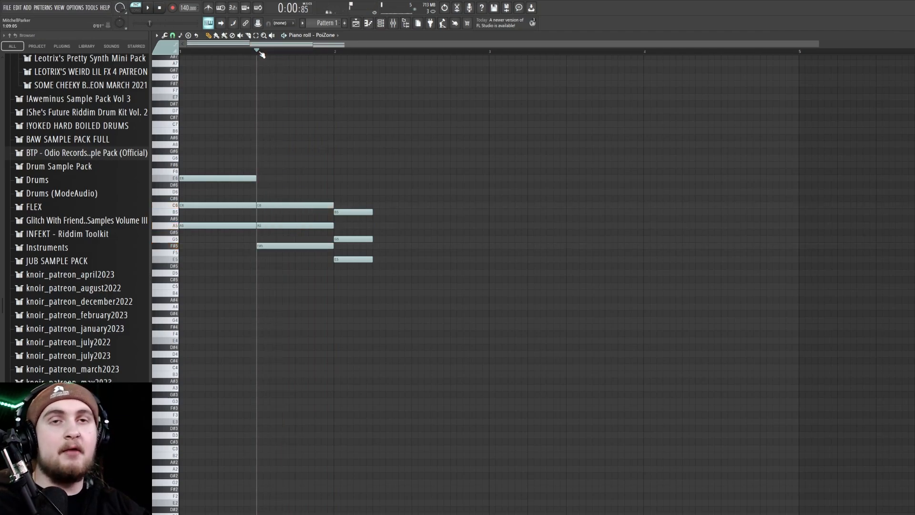
pyautogui.press('space')
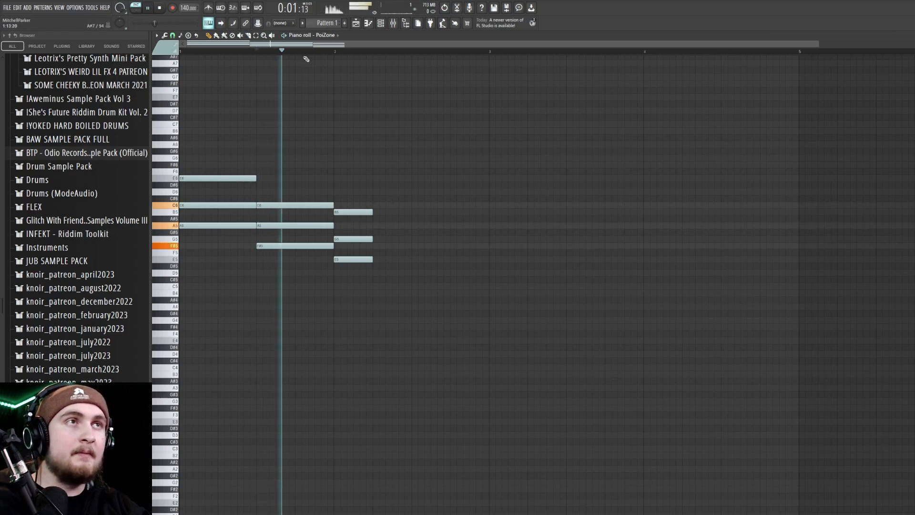
pyautogui.press('space')
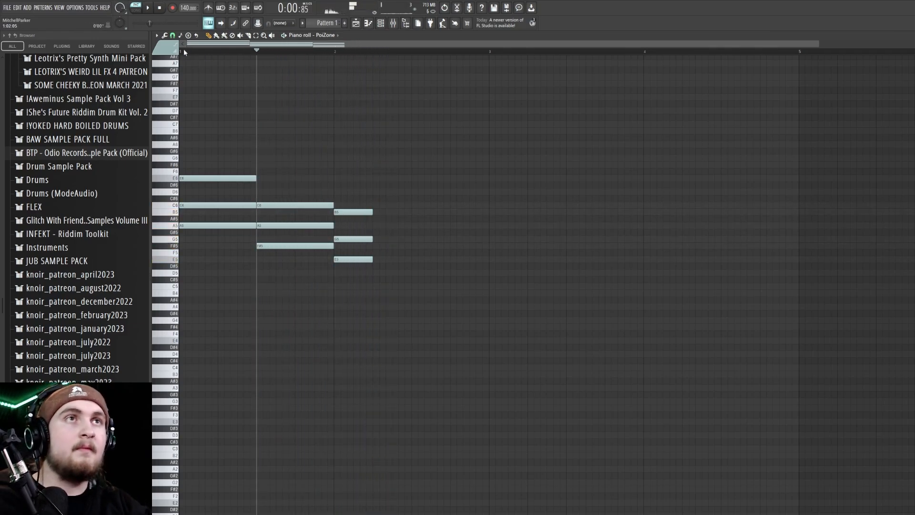
pyautogui.press('space')
pyautogui.moveTo(184, 52); pyautogui.dragTo(119, 58)
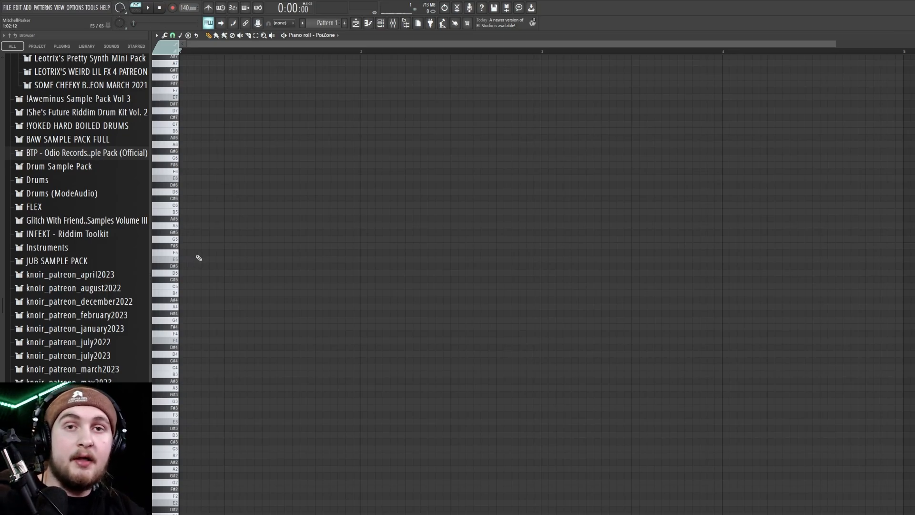
# Place a one-beat E5–G5–B5 minor triad at the start of bar 1 in the empty piano roll.
pyautogui.click(196, 259)
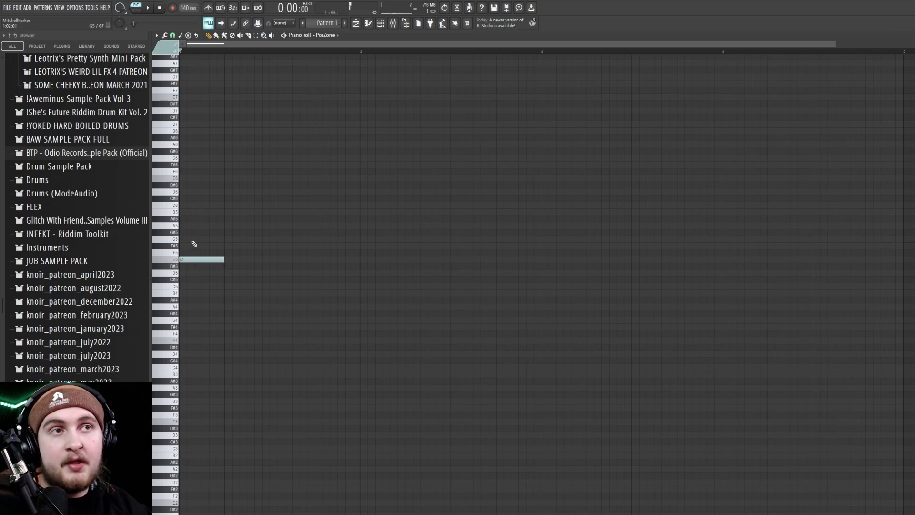
pyautogui.click(187, 240)
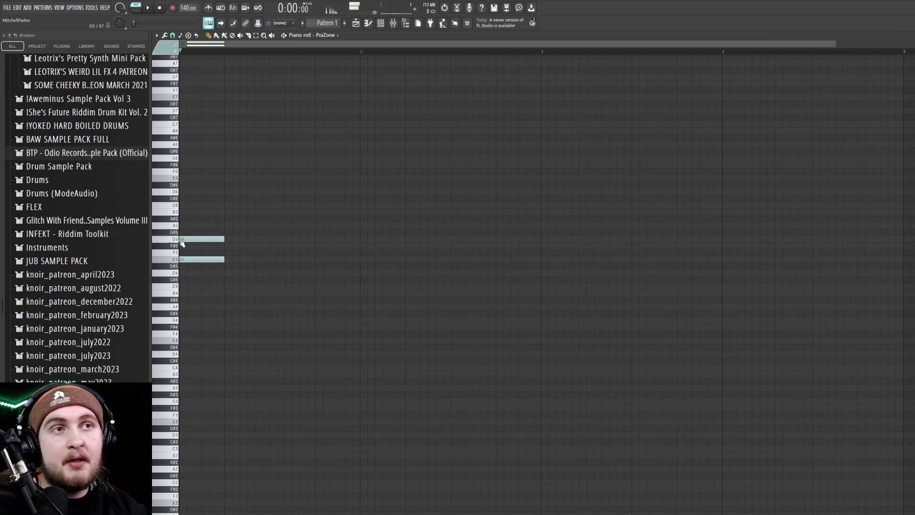
pyautogui.click(187, 213)
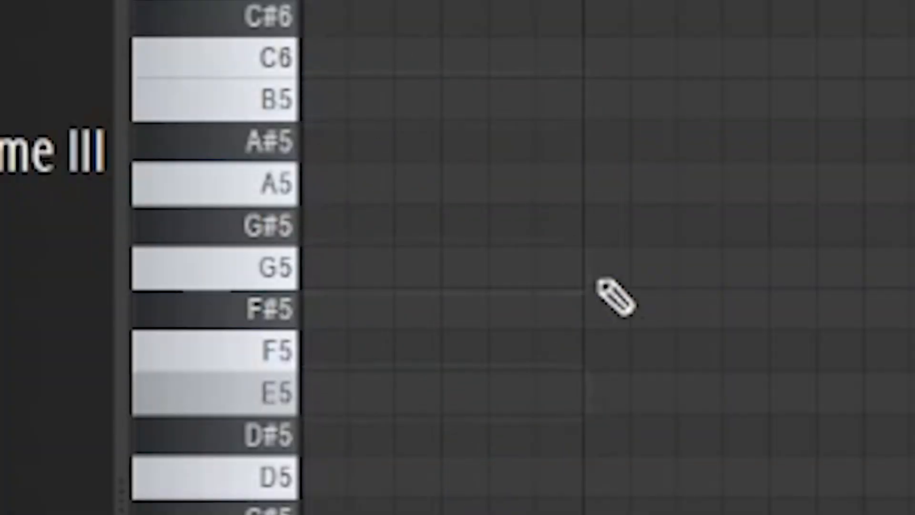
# Place one-beat triads G5–B5–D6 on beat 2 and A5–C6–E6 on beat 4 of bar 1.
pyautogui.click(589, 271)
pyautogui.click(328, 209)
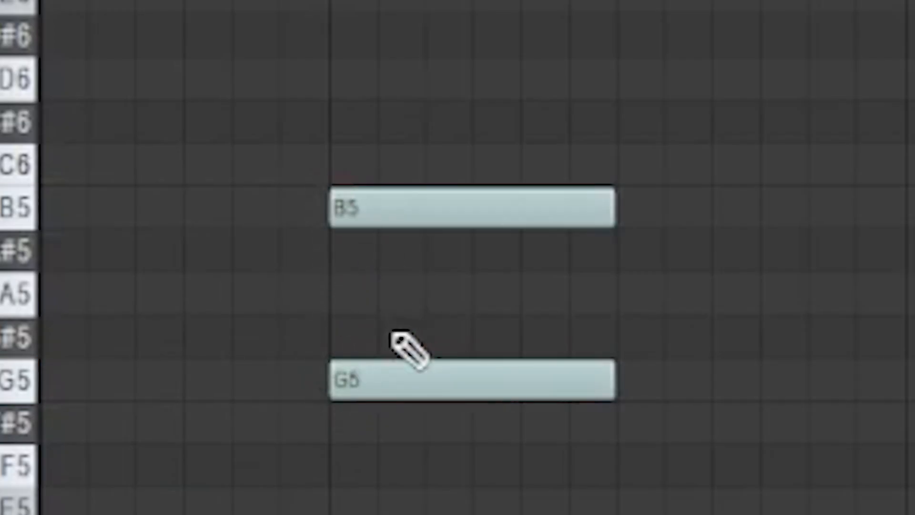
pyautogui.click(332, 80)
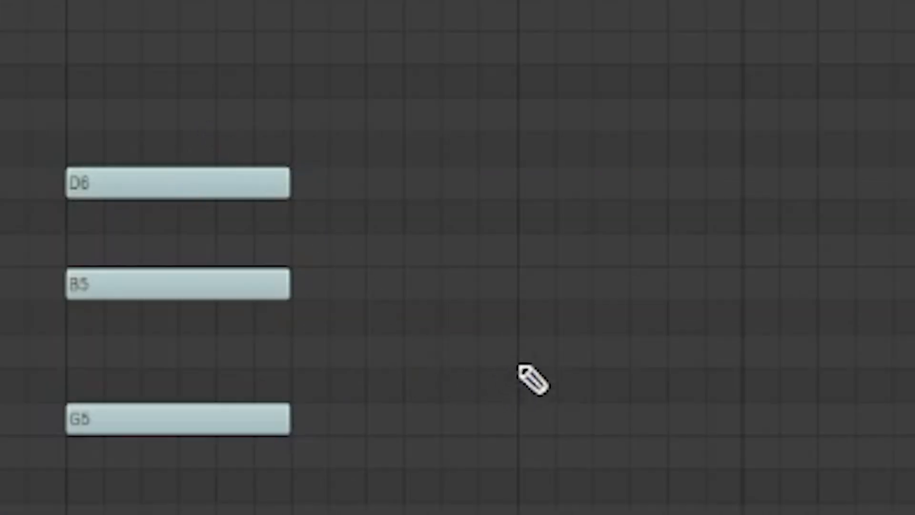
pyautogui.click(544, 350)
pyautogui.click(527, 250)
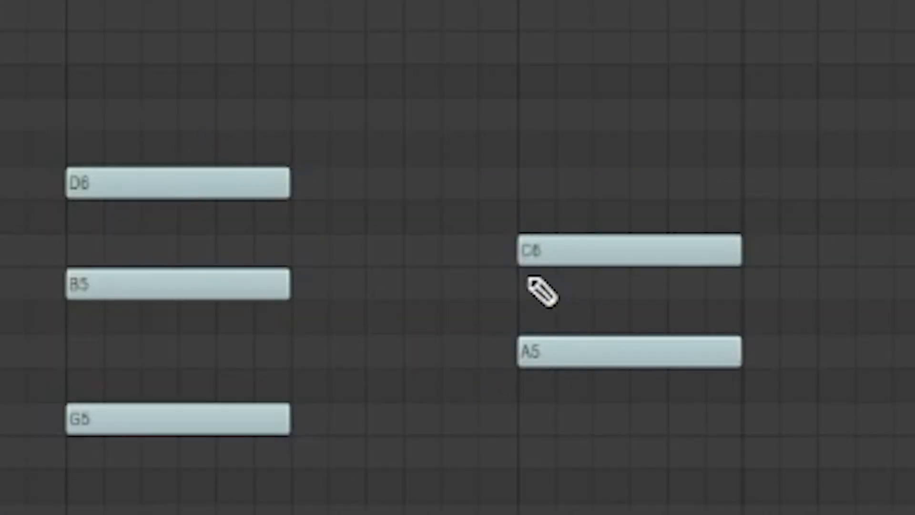
pyautogui.click(524, 117)
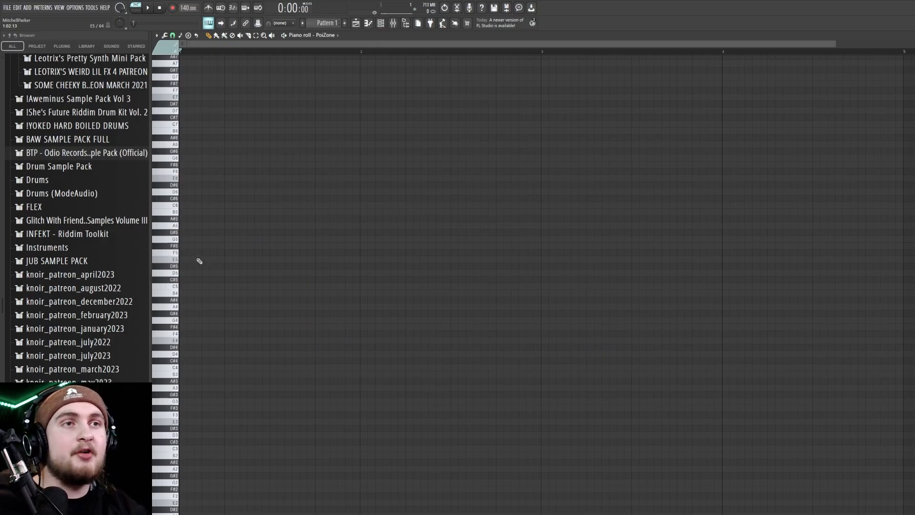
# Place an E minor triad of E5, G5 and B5 at the start of bar 1 in the empty piano roll.
pyautogui.click(196, 259)
pyautogui.click(196, 238)
pyautogui.click(196, 212)
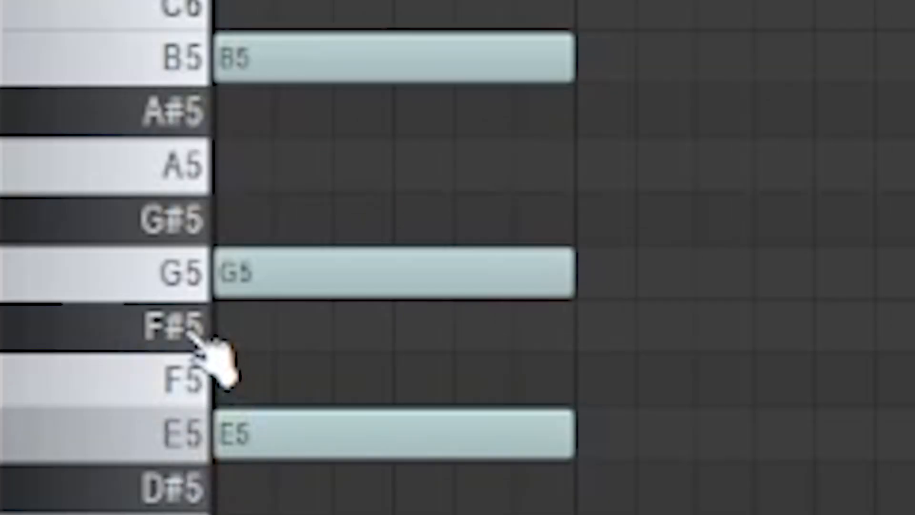
pyautogui.click(177, 276)
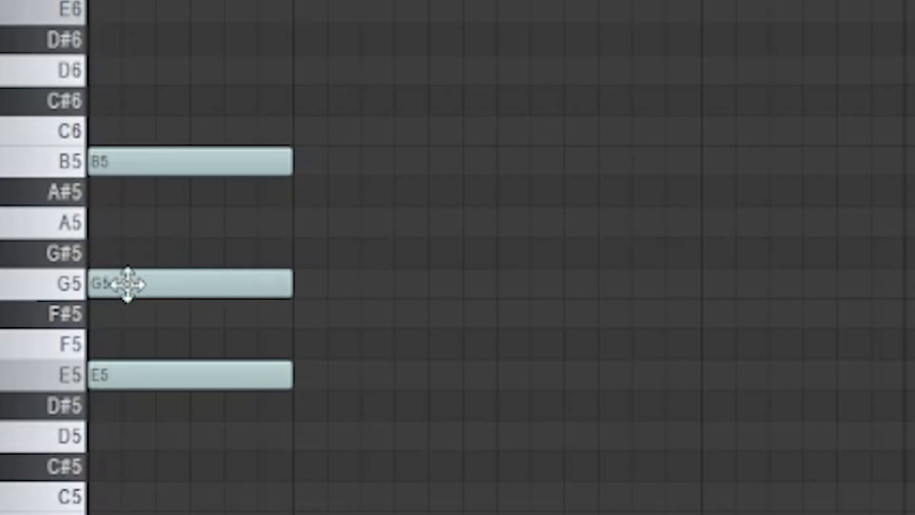
# Raise the triad's middle note from G5 to G#5 to make it E major and play the chord twice.
pyautogui.moveTo(165, 287); pyautogui.dragTo(137, 254)
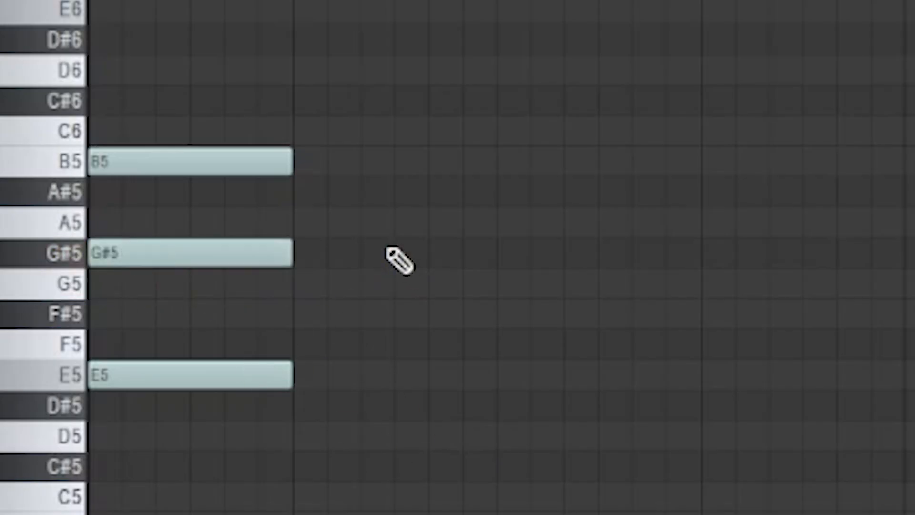
pyautogui.press('space')
pyautogui.press('space')
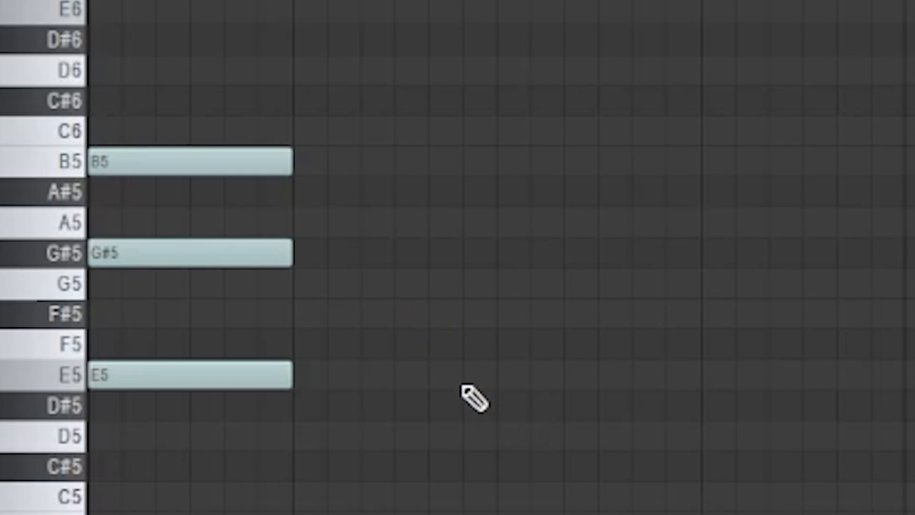
pyautogui.press('space')
pyautogui.press('space')
# Lower the triad's middle note back to G5 and listen to the minor chord.
pyautogui.moveTo(246, 253); pyautogui.dragTo(219, 284)
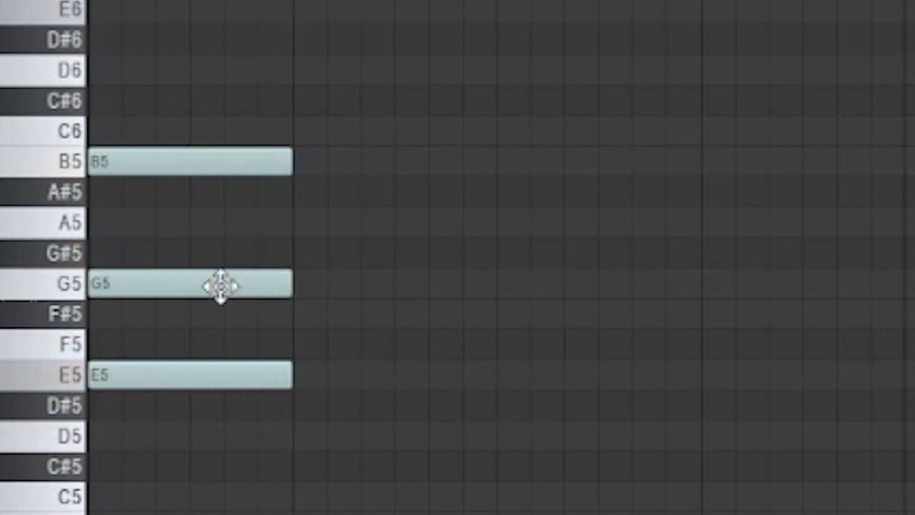
pyautogui.press('space')
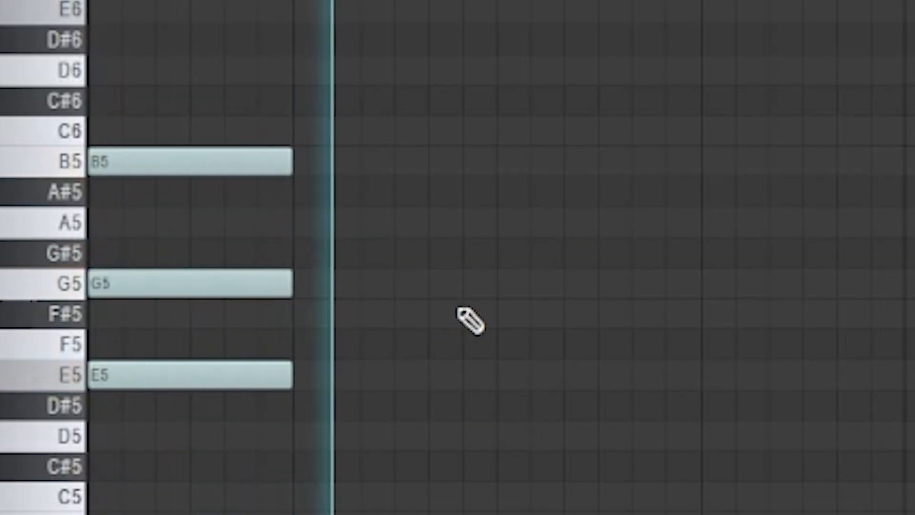
pyautogui.press('space')
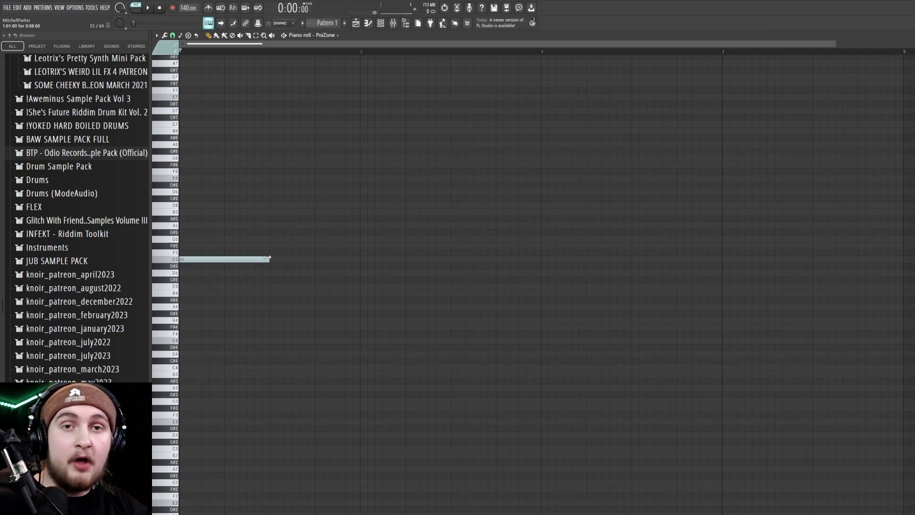
# Continue the line after E5 with half-bar notes C5, B4 and A4 through the end of bar 2, checking it by playback.
pyautogui.click(274, 286)
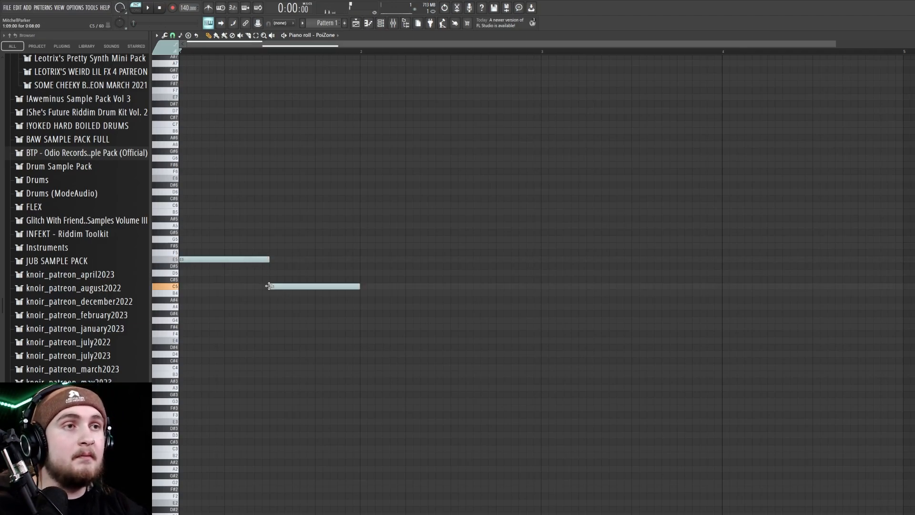
pyautogui.click(361, 293)
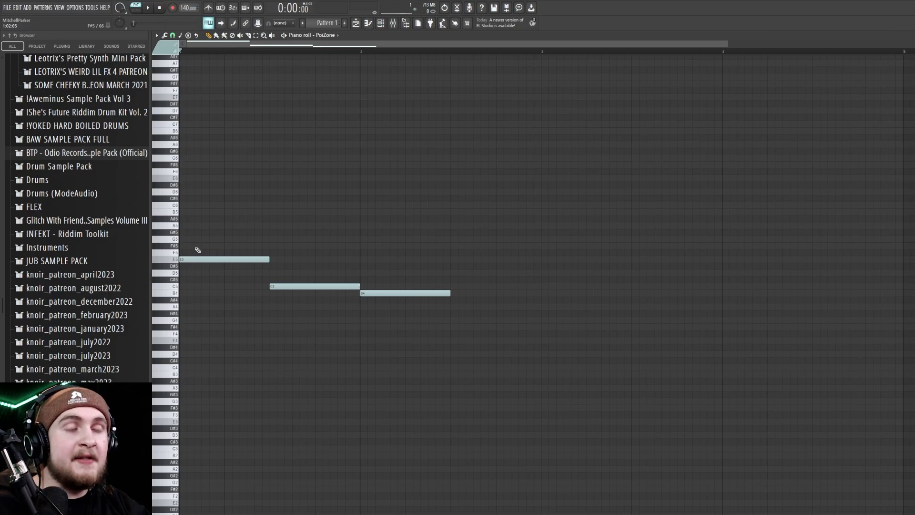
pyautogui.press('space')
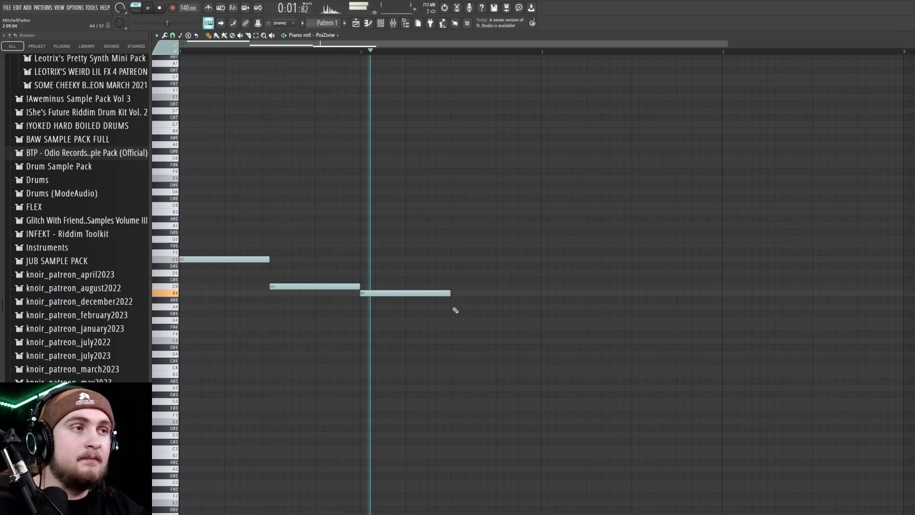
pyautogui.click(454, 306)
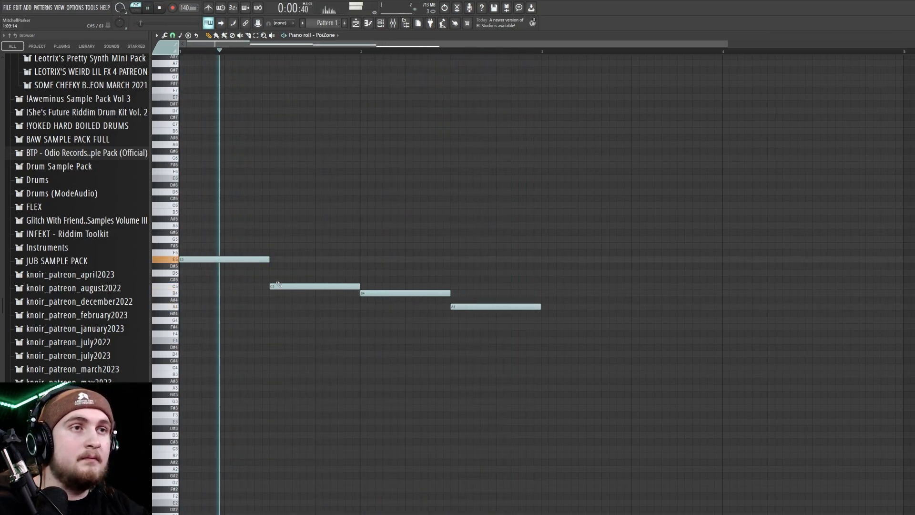
pyautogui.press('space')
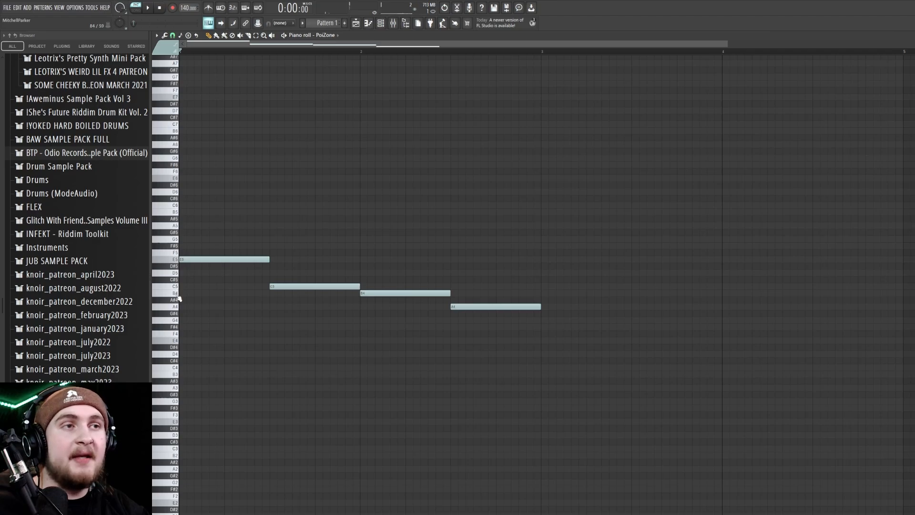
# Transpose all four root notes down one octave, play them back and clear the selection.
pyautogui.hotkey('ctrl', 'a')
pyautogui.hotkey('ctrl', 'Down')
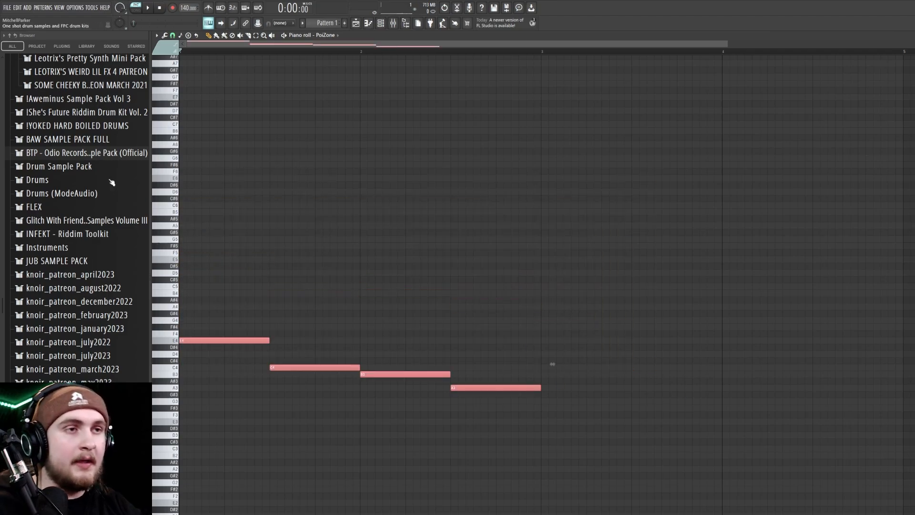
pyautogui.press('space')
pyautogui.keyDown('ctrl'); pyautogui.click(394, 300); pyautogui.keyUp('ctrl')
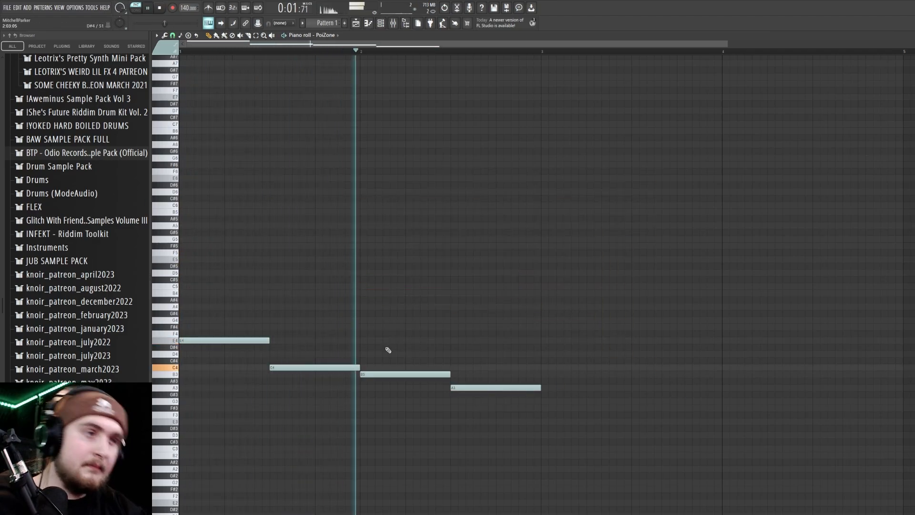
pyautogui.press('space')
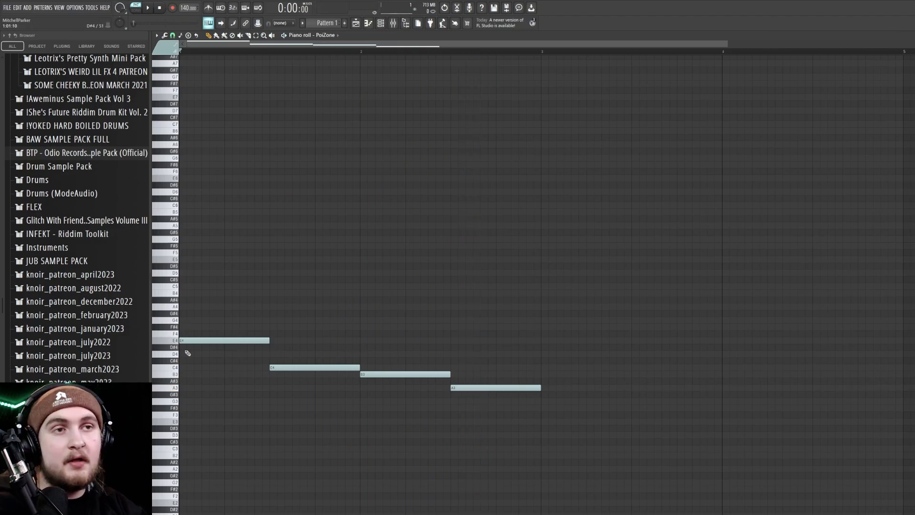
# Add half-bar thirds above the four root notes: G4 over E4, E4 over C4, D4 over B3 and C4 over A3.
pyautogui.click(191, 321)
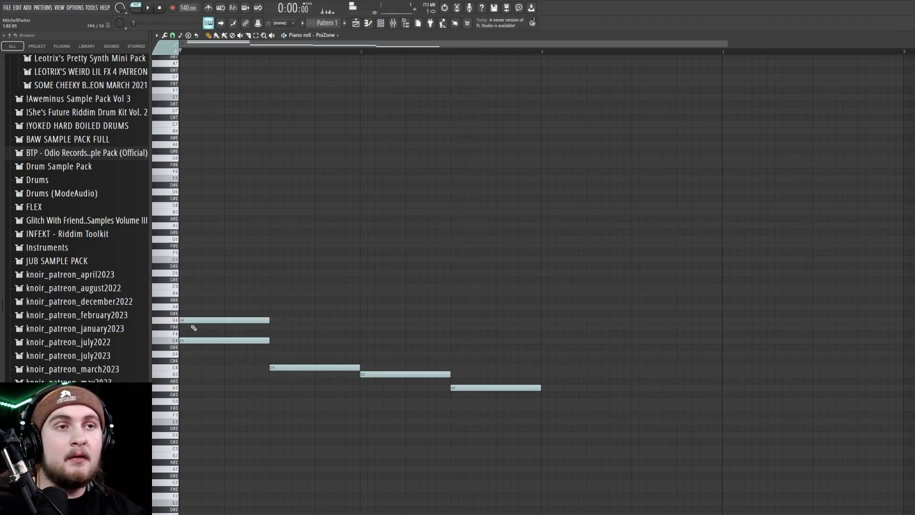
pyautogui.click(277, 340)
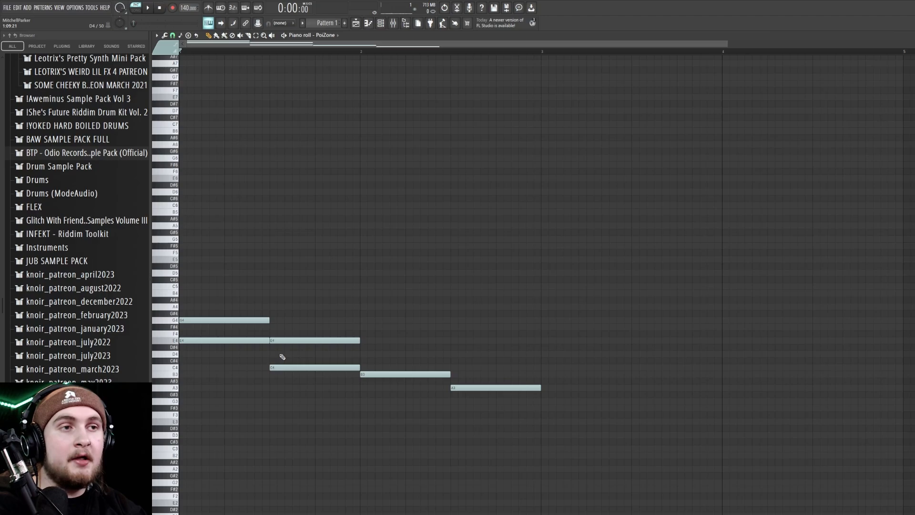
pyautogui.click(364, 354)
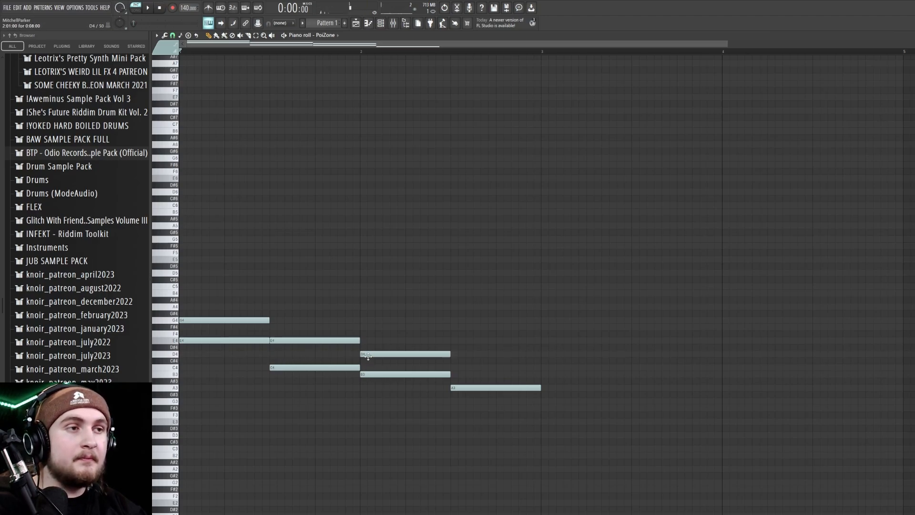
pyautogui.click(453, 367)
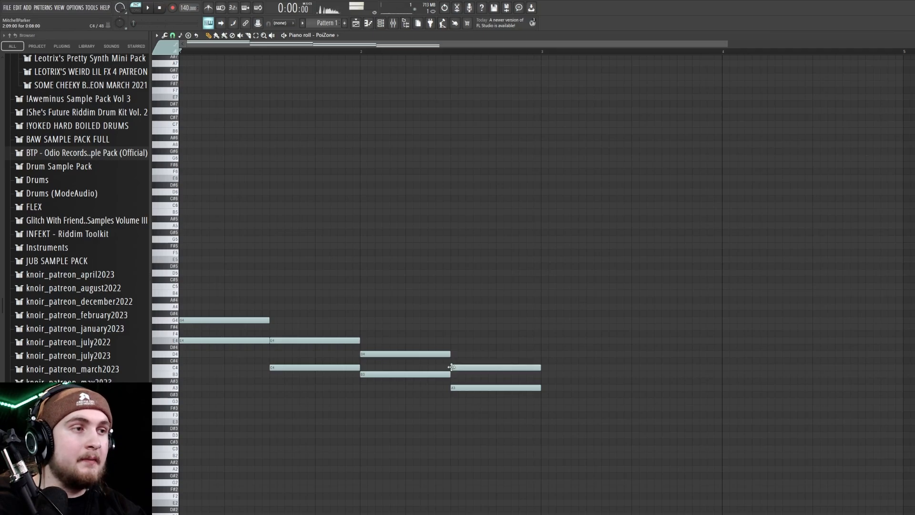
# Select only the four upper third notes and transpose them up one octave.
pyautogui.scroll(-2, 281, 382)
pyautogui.scroll(-3, 227, 241)
pyautogui.scroll(4, 227, 241)
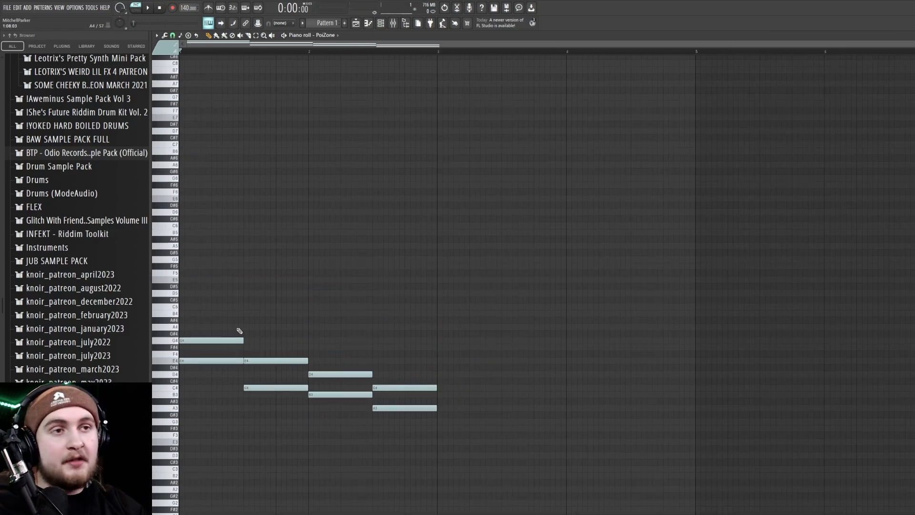
pyautogui.moveTo(231, 317); pyautogui.dragTo(283, 366)
pyautogui.moveTo(339, 362); pyautogui.dragTo(340, 382)
pyautogui.moveTo(401, 371); pyautogui.dragTo(397, 391)
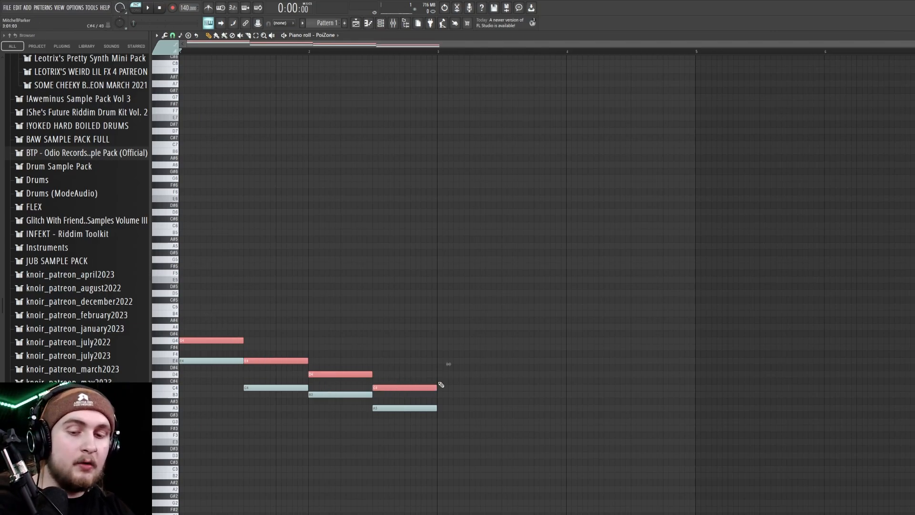
pyautogui.hotkey('ctrl', 'Up')
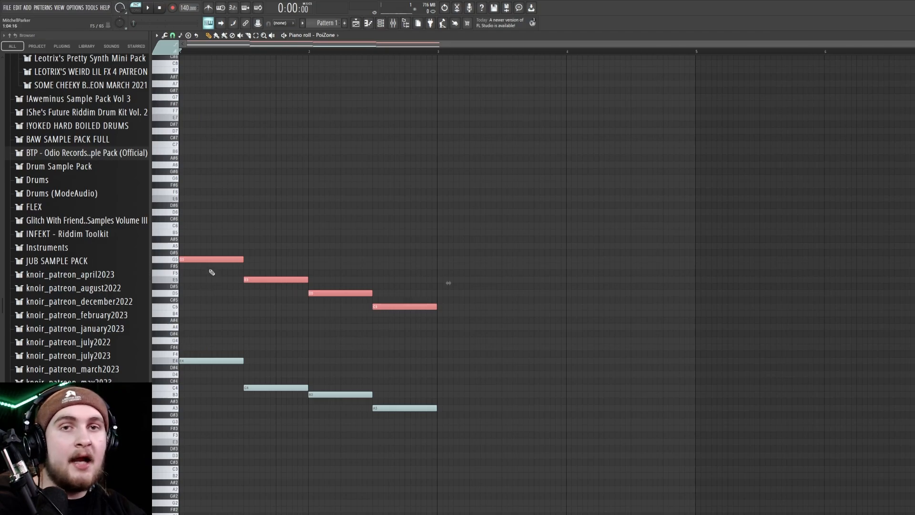
pyautogui.hotkey('ctrl', 'Down')
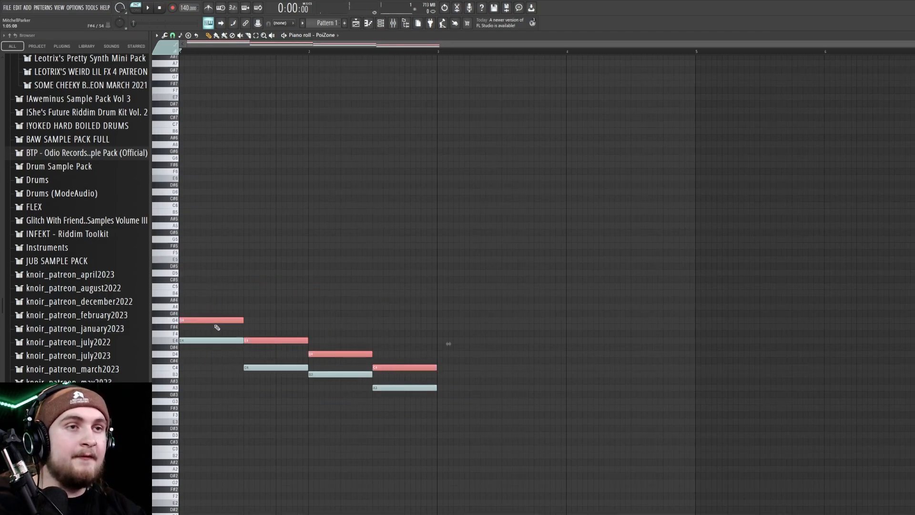
pyautogui.hotkey('ctrl', 'Up')
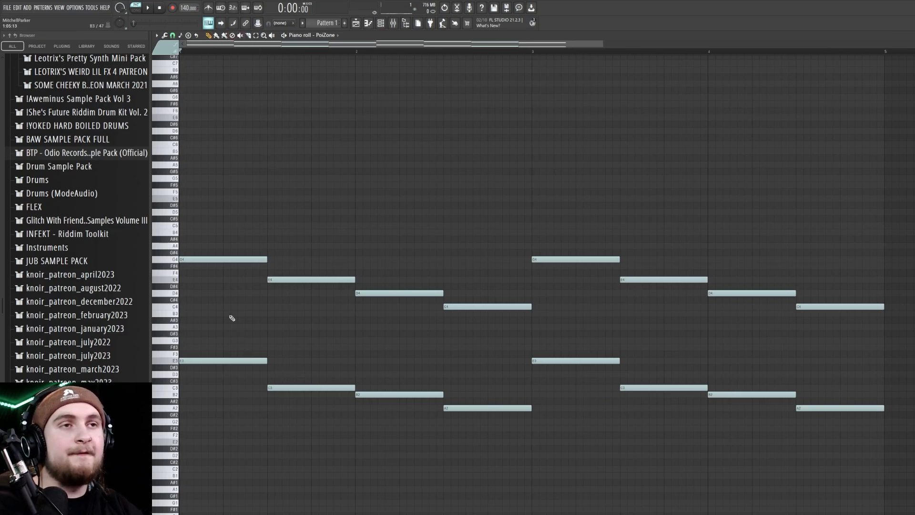
# Add G3 and B3 above the first E3 note in bar 1 and delete both again.
pyautogui.click(213, 340)
pyautogui.click(200, 313)
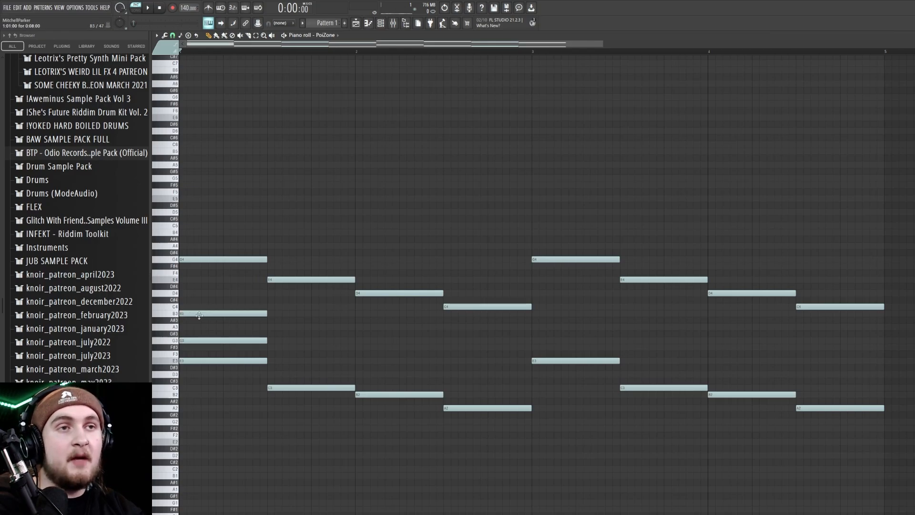
pyautogui.rightClick(203, 340)
pyautogui.rightClick(205, 314)
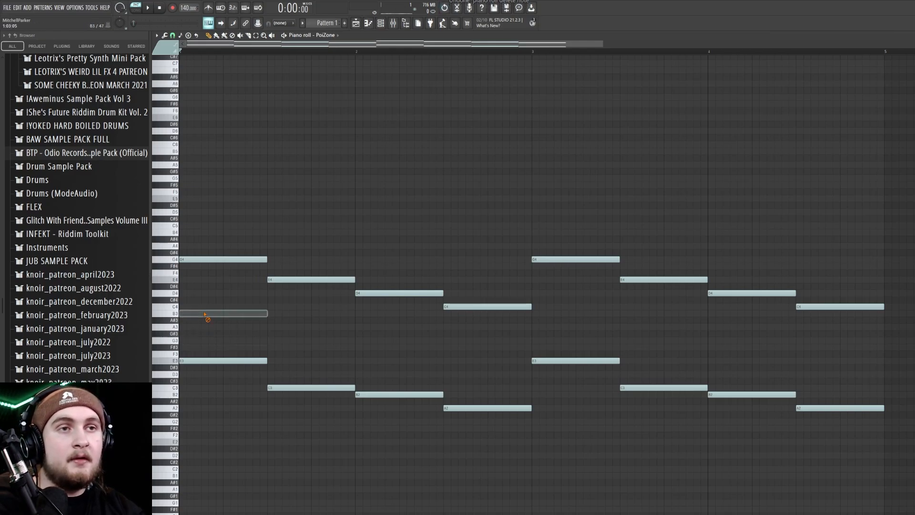
# Place a B3 note on beat 2 of bar 1, shorten it to one beat and play it with the chords.
pyautogui.click(224, 314)
pyautogui.press('space')
pyautogui.press('space')
pyautogui.moveTo(308, 314); pyautogui.dragTo(265, 315)
pyautogui.press('space')
pyautogui.press('space')
# Transpose the one-beat B3 note on beat 2 up one octave to B4 and play it back.
pyautogui.keyDown('ctrl'); pyautogui.click(263, 315); pyautogui.keyUp('ctrl')
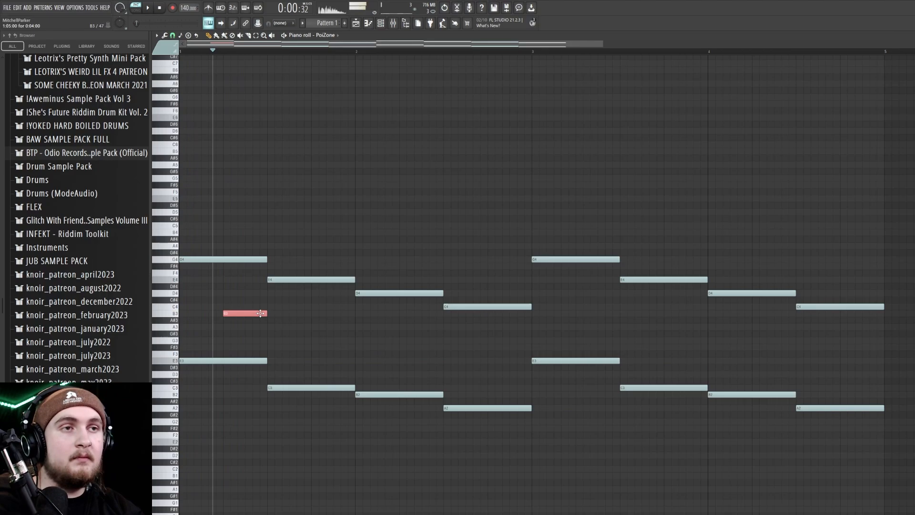
pyautogui.hotkey('ctrl', 'Up')
pyautogui.press('space')
pyautogui.press('space')
pyautogui.press('space')
# Try a one-beat C5 melody note on beat 3 of bar 1, then delete it and replay the pattern.
pyautogui.click(272, 226)
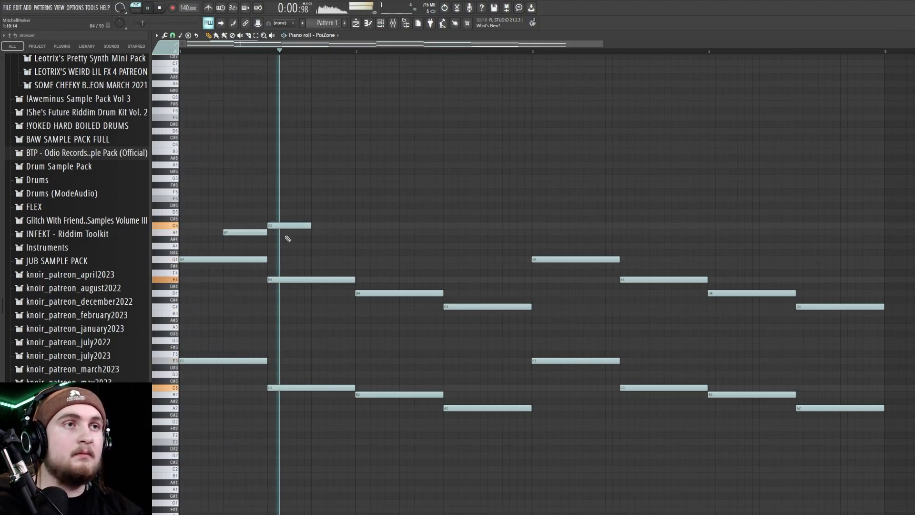
pyautogui.press('space')
pyautogui.rightClick(287, 227)
pyautogui.press('space')
pyautogui.press('space')
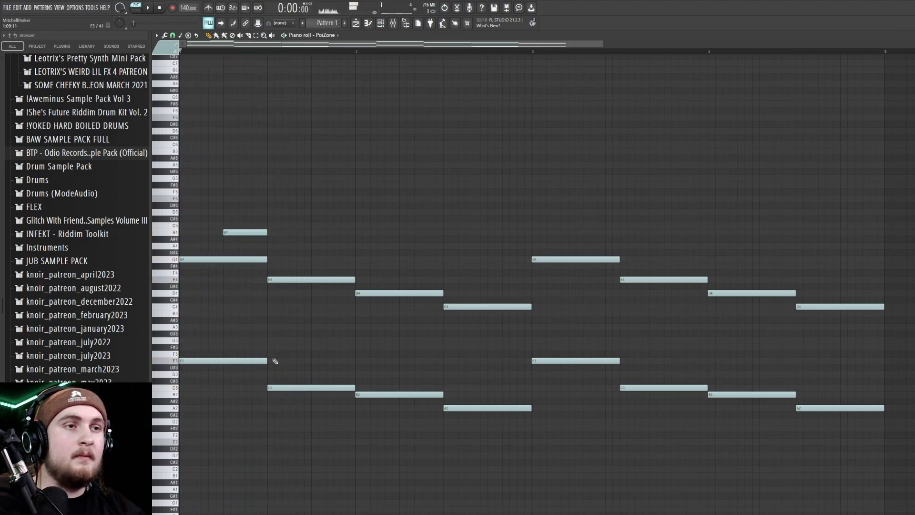
# Try E3 and G3 as one-beat chord tones above C3 on beat 3 of bar 1 and remove them.
pyautogui.moveTo(267, 361); pyautogui.dragTo(311, 361)
pyautogui.click(272, 340)
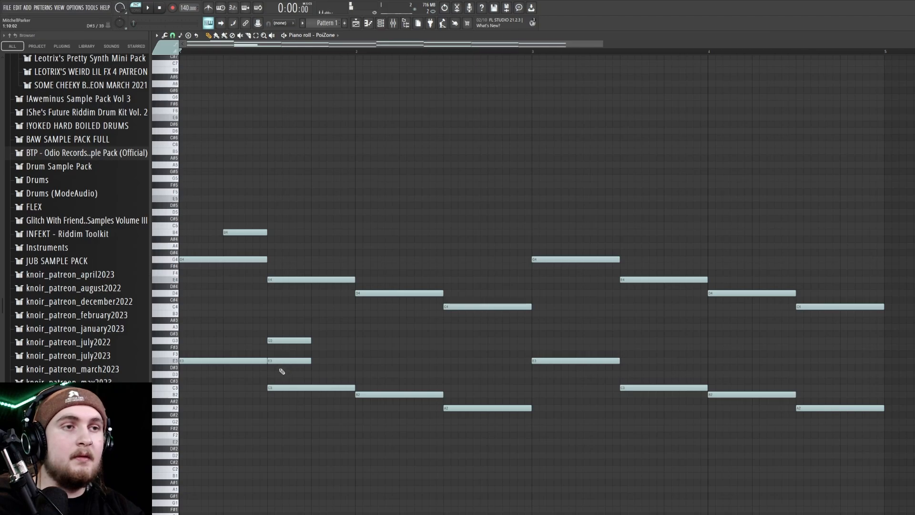
pyautogui.rightClick(283, 362)
pyautogui.press('space')
pyautogui.press('space')
pyautogui.rightClick(285, 340)
# Place a one-beat G3 on beat 3 of bar 1, transpose it up two octaves to G5 and play the melody.
pyautogui.click(278, 341)
pyautogui.keyDown('ctrl'); pyautogui.click(282, 341); pyautogui.keyUp('ctrl')
pyautogui.hotkey('ctrl', 'Up')
pyautogui.press('space')
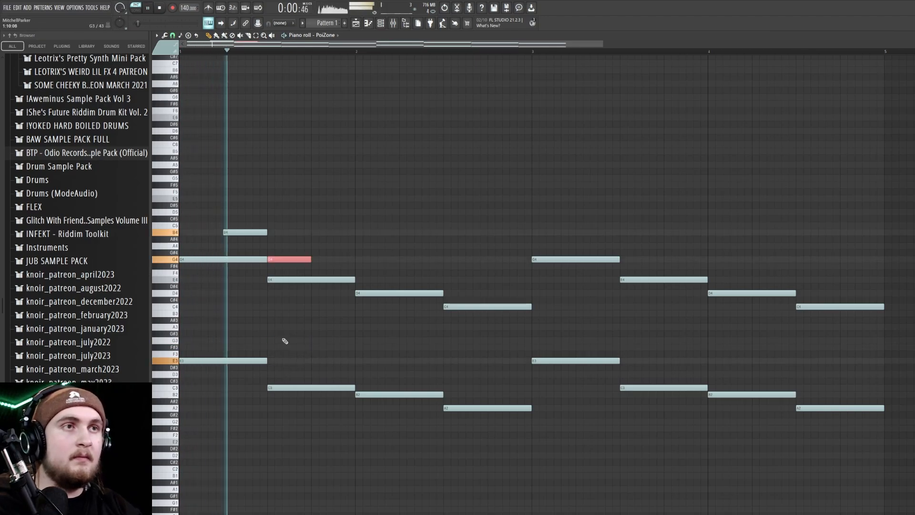
pyautogui.press('space')
pyautogui.hotkey('ctrl', 'Up')
pyautogui.press('space')
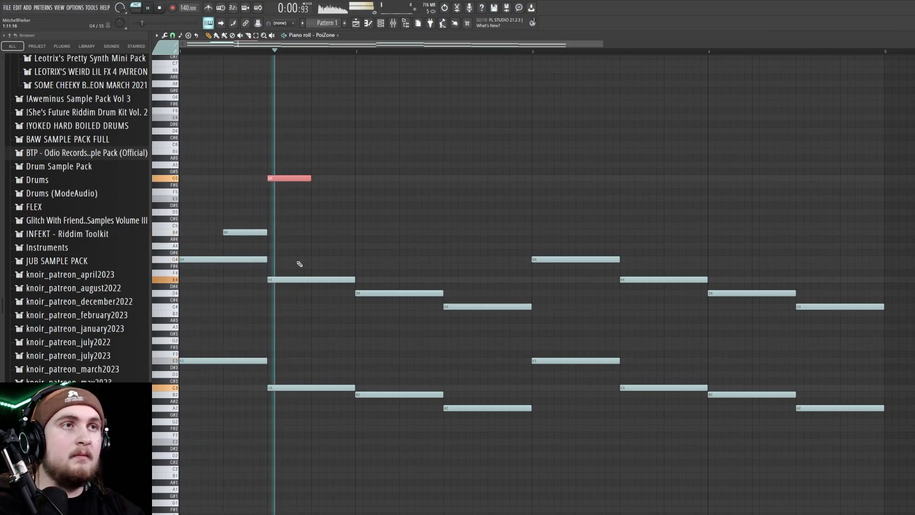
# Replay the pattern, clear the selection and shorten the G5 note on beat 3 to half a beat.
pyautogui.press('space')
pyautogui.press('space')
pyautogui.moveTo(364, 216); pyautogui.dragTo(318, 222)
pyautogui.press('space')
pyautogui.moveTo(310, 179); pyautogui.dragTo(289, 181)
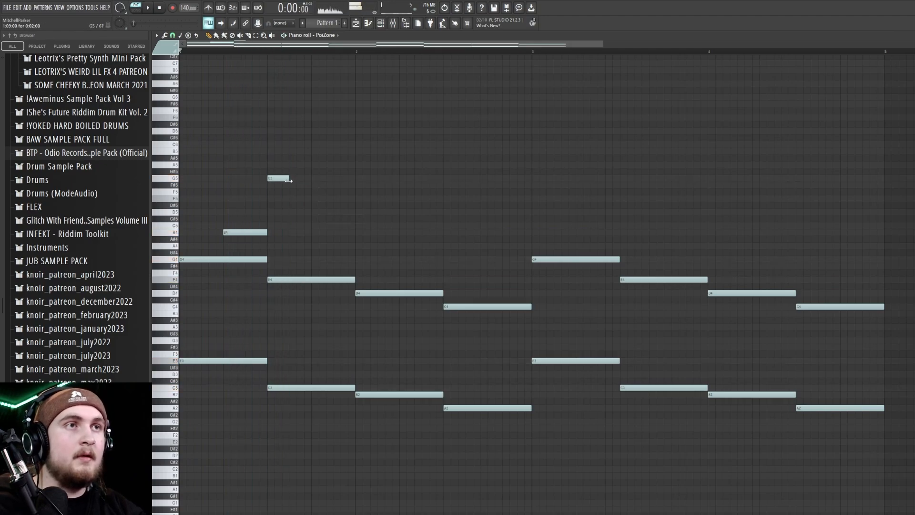
# Play back the B4–E5–G5–F#5 melody over the chord progression from the start of bar 1.
pyautogui.scroll(2, 286, 191)
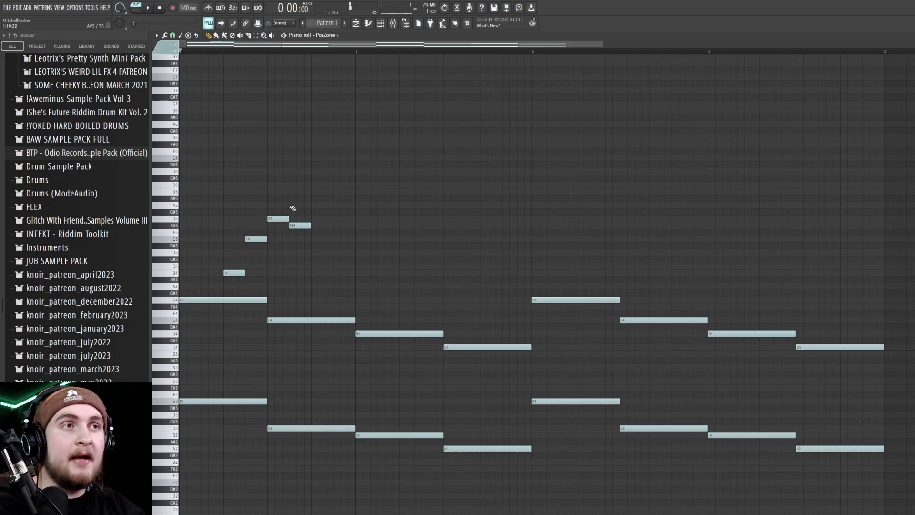
pyautogui.press('space')
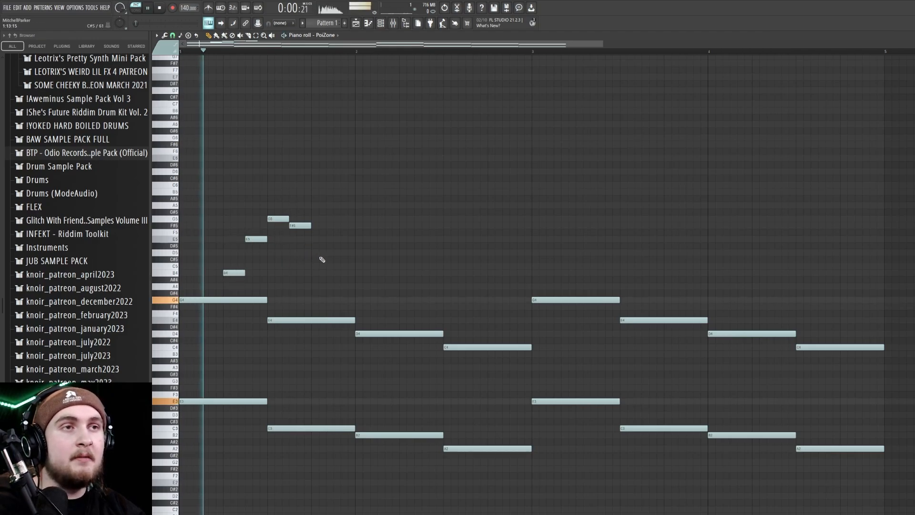
# Add an E5 on beat 4 of bar 1 after the F#5, extend it to two beats and replay the melody.
pyautogui.press('space')
pyautogui.click(313, 238)
pyautogui.press('space')
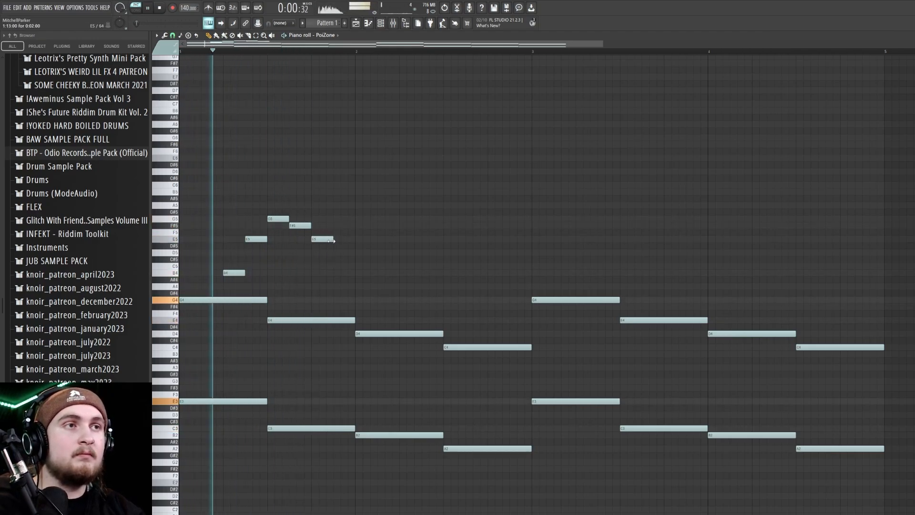
pyautogui.moveTo(333, 239); pyautogui.dragTo(400, 238)
pyautogui.press('space')
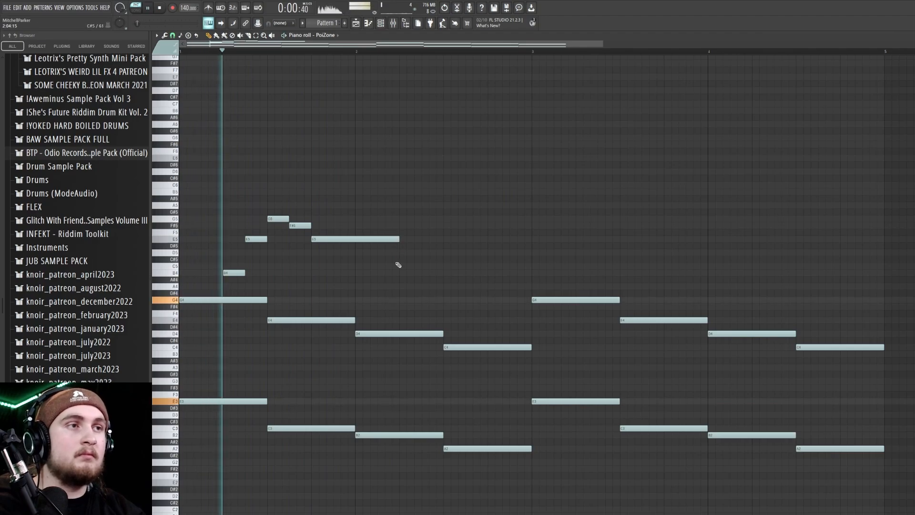
pyautogui.press('space')
# Place a two-beat D3 at the start of bar 2, transpose it up two octaves to D5 and shorten the preceding E5 to one beat.
pyautogui.click(373, 415)
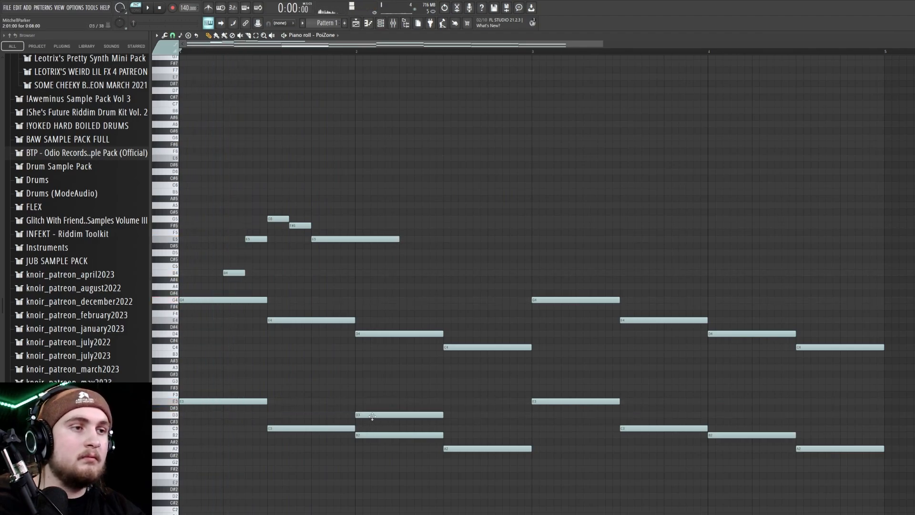
pyautogui.click(367, 413)
pyautogui.press('space')
pyautogui.hotkey('ctrl', 'Up')
pyautogui.hotkey('ctrl', 'Up')
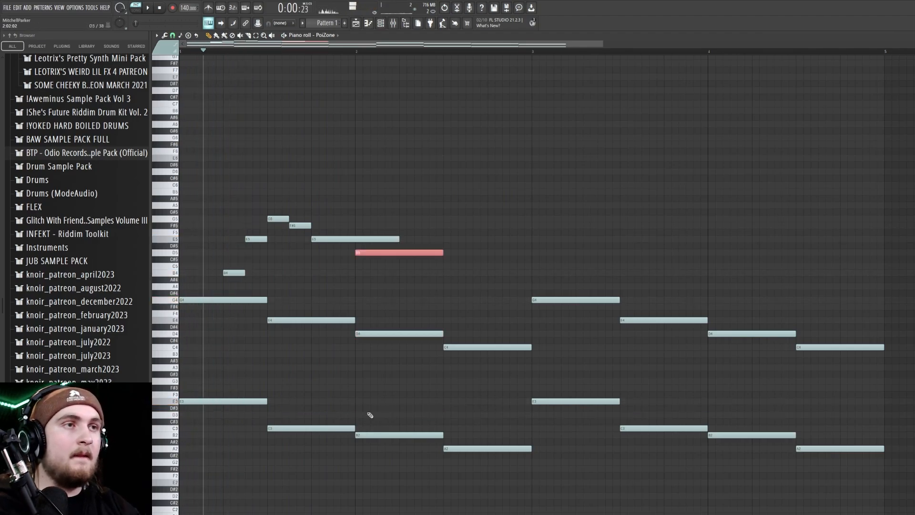
pyautogui.click(394, 239)
pyautogui.moveTo(394, 239); pyautogui.dragTo(357, 238)
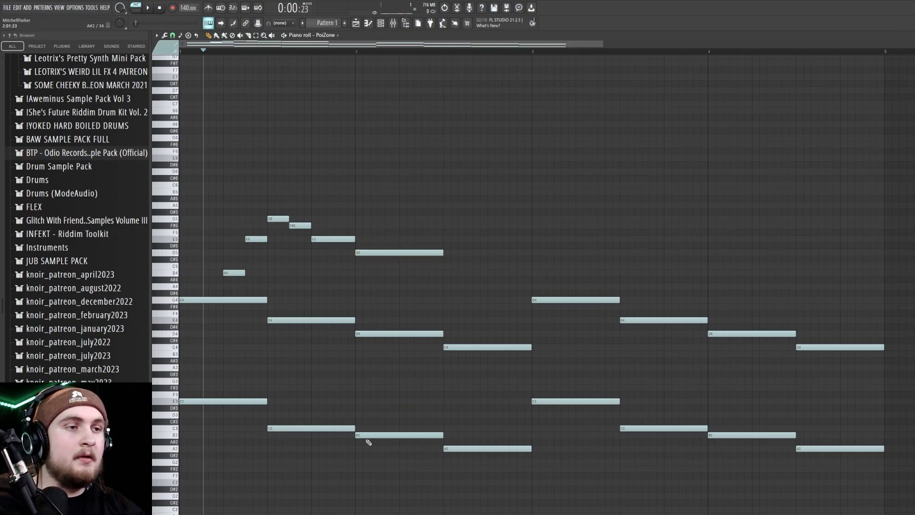
# Try D3 and F#3 above the B2 root in bar 2, remove them and replace the chord's D4 with F#4.
pyautogui.click(358, 414)
pyautogui.click(359, 389)
pyautogui.rightClick(363, 415)
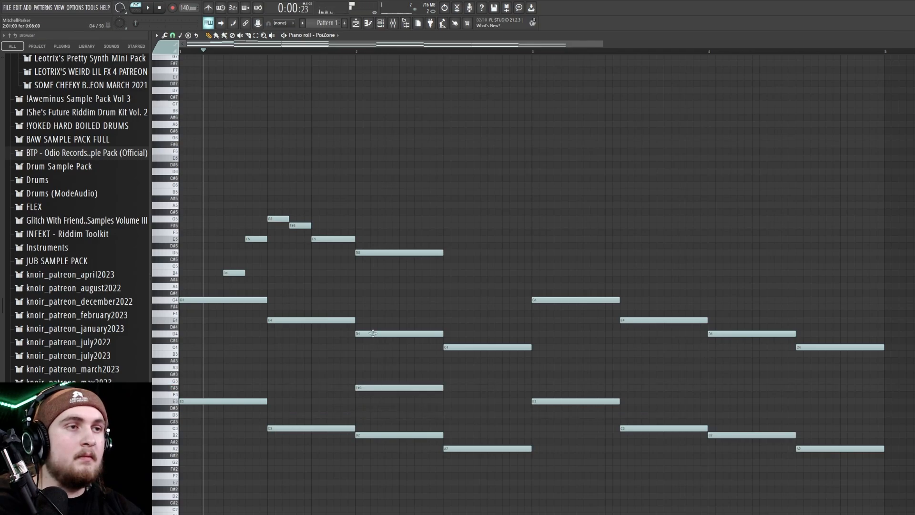
pyautogui.press('space')
pyautogui.press('space')
pyautogui.rightClick(384, 389)
pyautogui.rightClick(374, 334)
pyautogui.click(374, 306)
pyautogui.press('space')
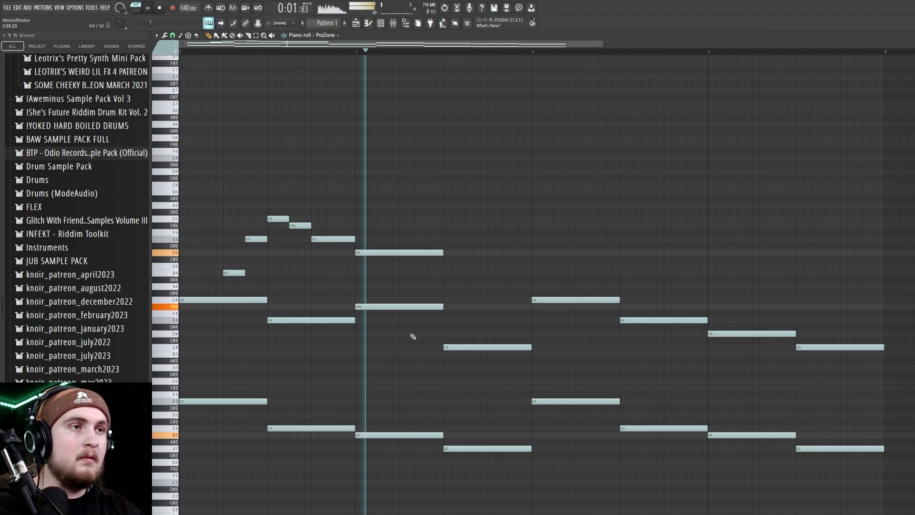
# Replay the pattern, shorten the D5 in bar 2 to half a beat and follow it with half-beat B4 and A4 notes.
pyautogui.press('space')
pyautogui.press('space')
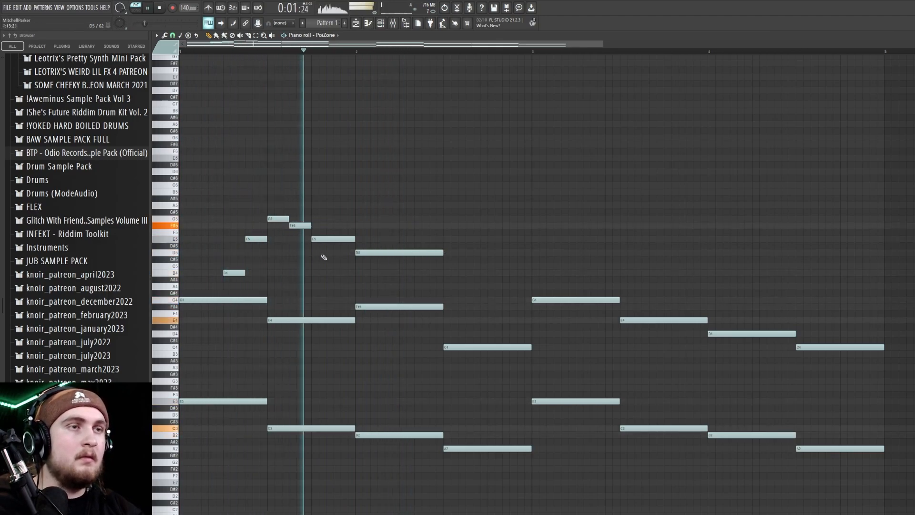
pyautogui.press('space')
pyautogui.press('space')
pyautogui.moveTo(441, 252); pyautogui.dragTo(399, 273)
pyautogui.click(384, 266)
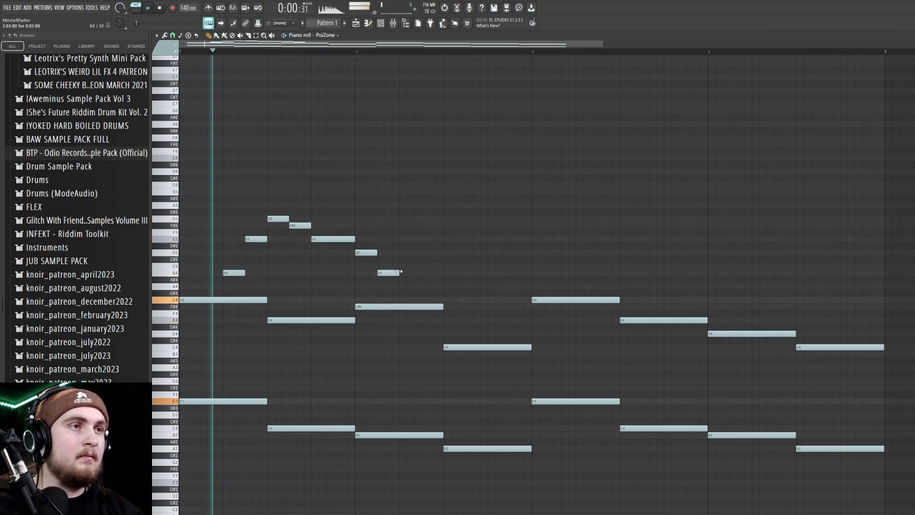
pyautogui.click(405, 286)
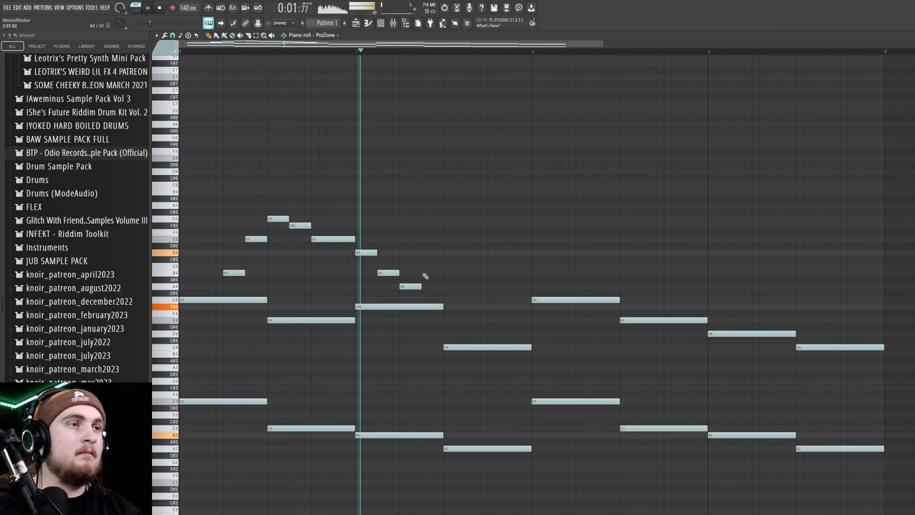
# Extend the A4 in bar 2 to one beat, add a B4 on beat 3 and shorten the C4 beneath it.
pyautogui.click(443, 273)
pyautogui.press('space')
pyautogui.moveTo(421, 286); pyautogui.dragTo(524, 272)
pyautogui.press('space')
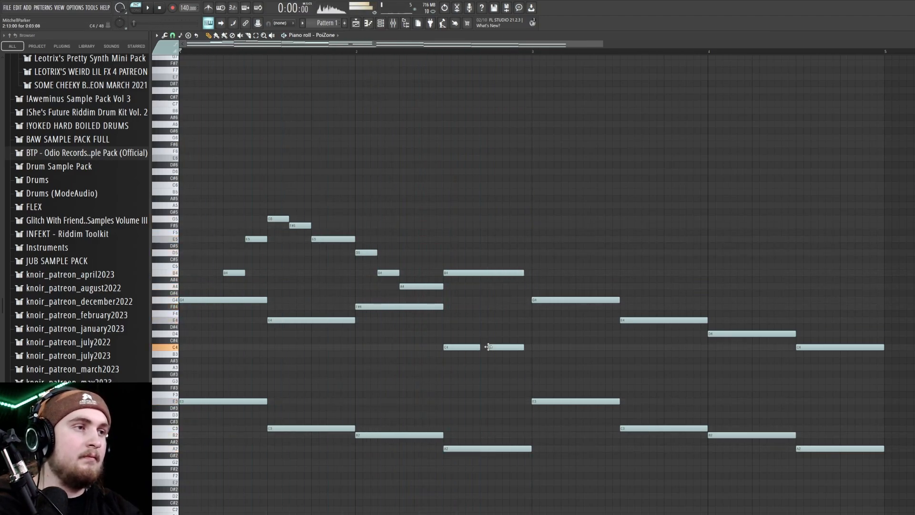
pyautogui.moveTo(534, 346); pyautogui.dragTo(480, 347)
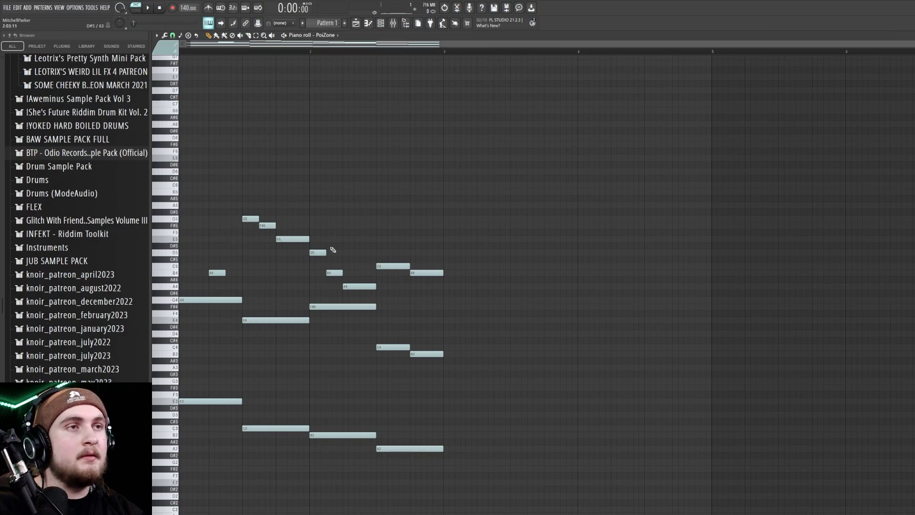
# Remove the D5 and C5 melody notes in bar 2 and extend the preceding E5 and A4 into their places.
pyautogui.moveTo(322, 236); pyautogui.dragTo(326, 237)
pyautogui.press('space')
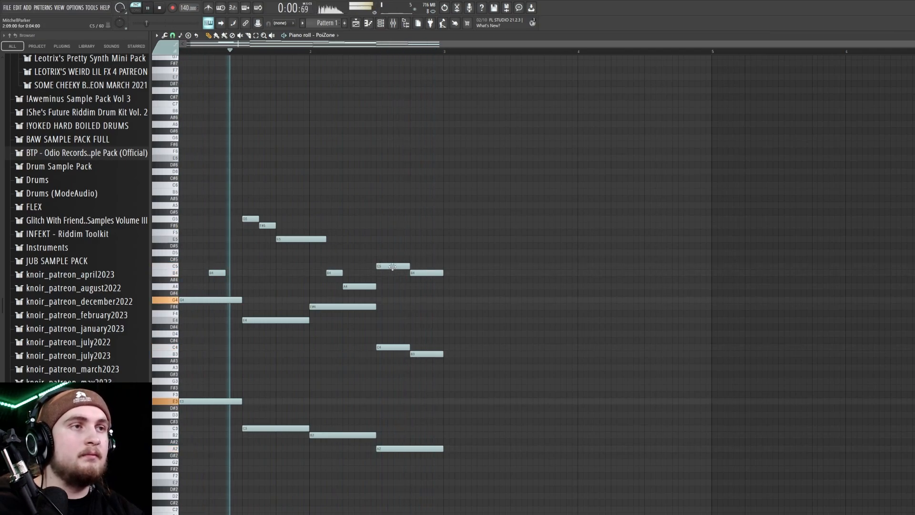
pyautogui.moveTo(394, 272); pyautogui.dragTo(403, 286)
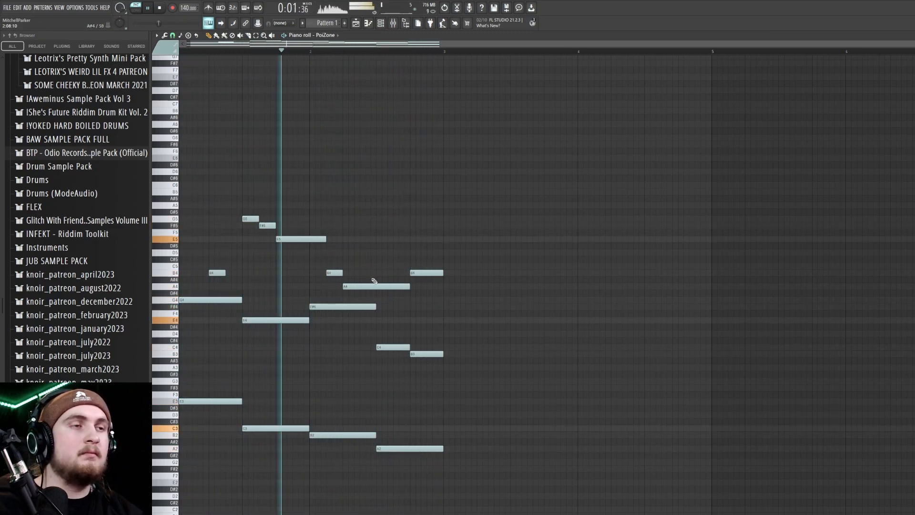
# Audition the PoiZone presets KBD Cut Short ToTc, KBD LittleFreak MC and KBD ClickTick TC against the pattern.
pyautogui.scroll(-1, 390, 291)
pyautogui.scroll(-4, 389, 290)
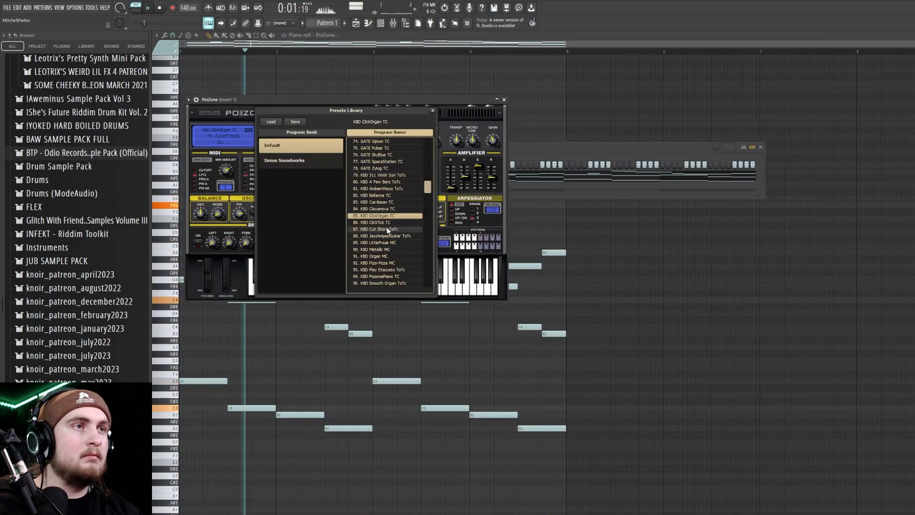
pyautogui.click(388, 230)
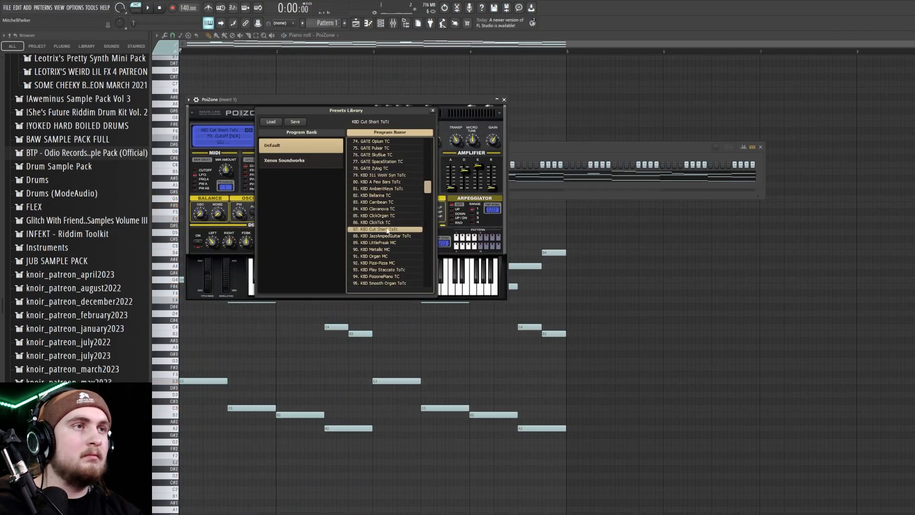
pyautogui.click(384, 222)
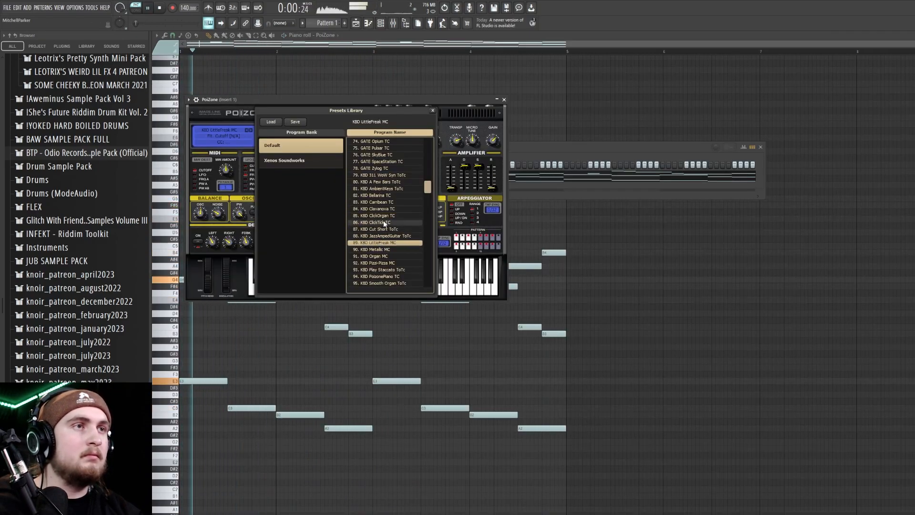
pyautogui.press('space')
pyautogui.press('space')
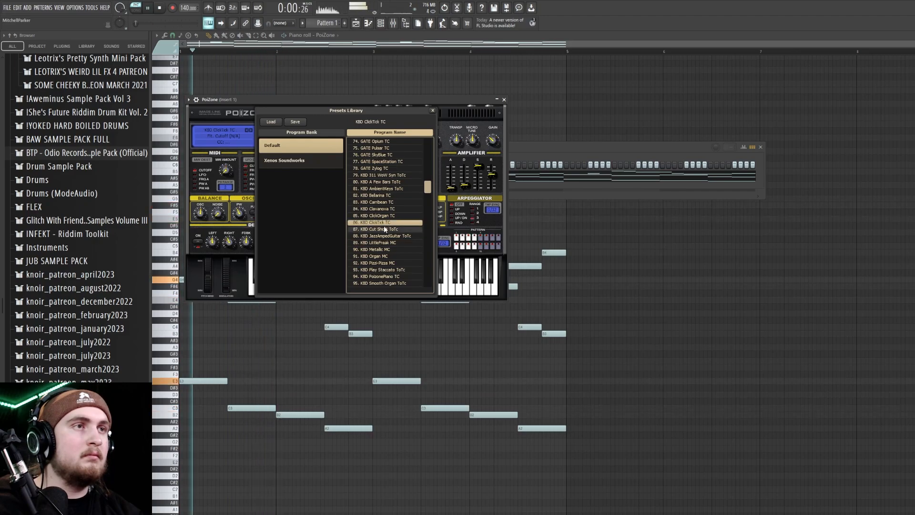
pyautogui.press('space')
pyautogui.click(385, 228)
pyautogui.press('space')
pyautogui.press('space')
# Audition the KBD ClickOrgan TC preset, load KBD Carribean TC and close the presets library.
pyautogui.click(387, 216)
pyautogui.press('space')
pyautogui.press('space')
pyautogui.click(389, 204)
pyautogui.press('space')
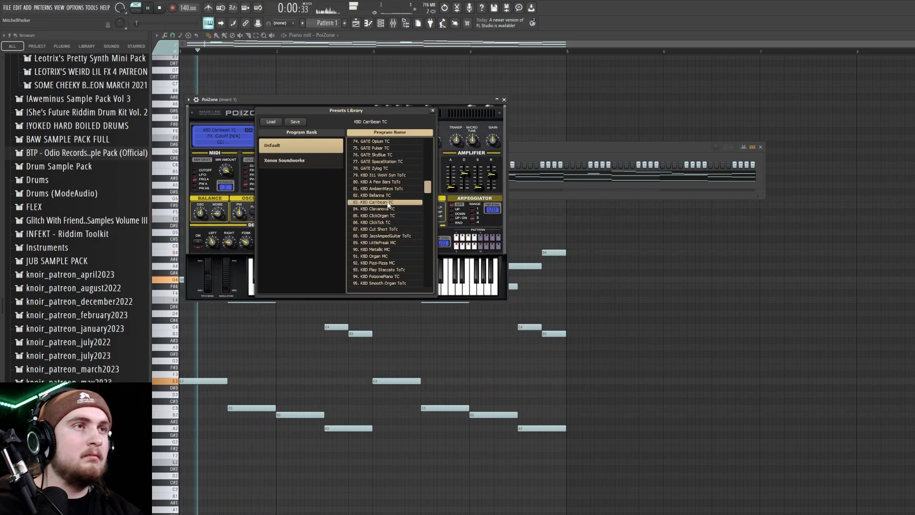
pyautogui.click(432, 110)
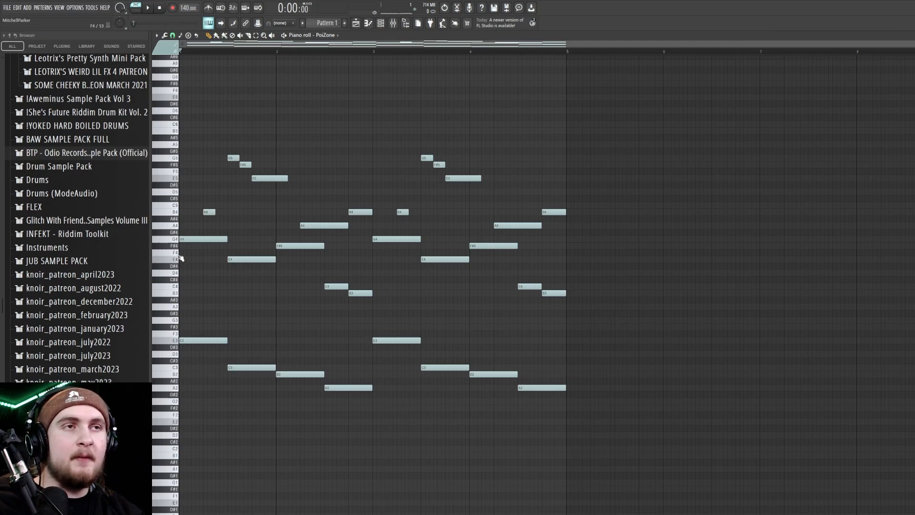
# Play the pattern, try a two-beat C6 at the start of bar 3 and remove it.
pyautogui.scroll(2, 180, 229)
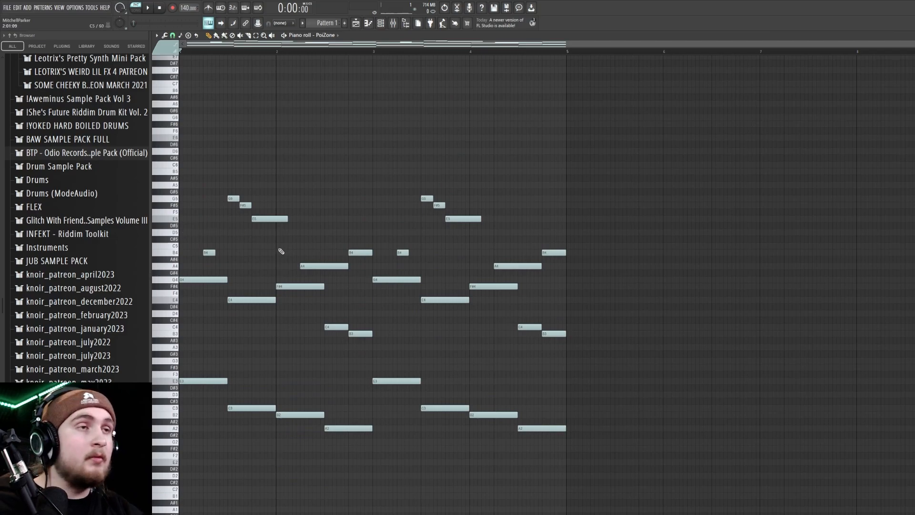
pyautogui.press('space')
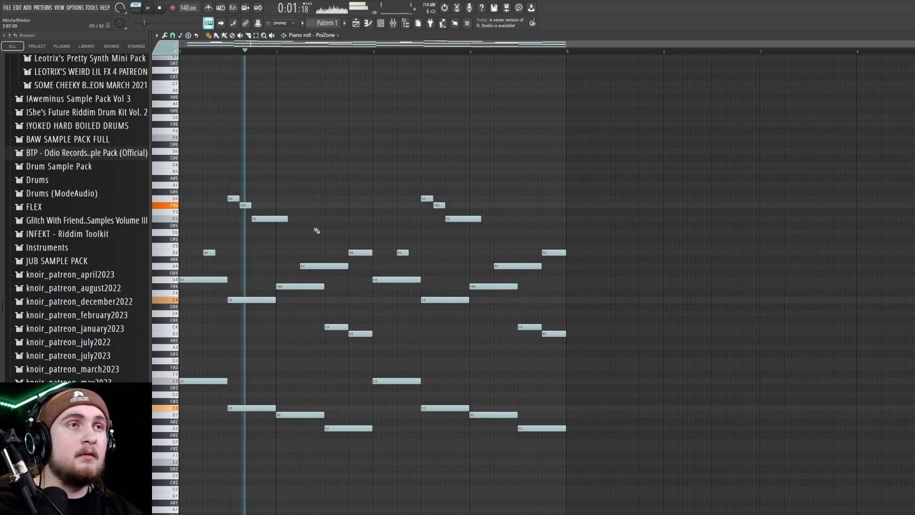
pyautogui.click(377, 166)
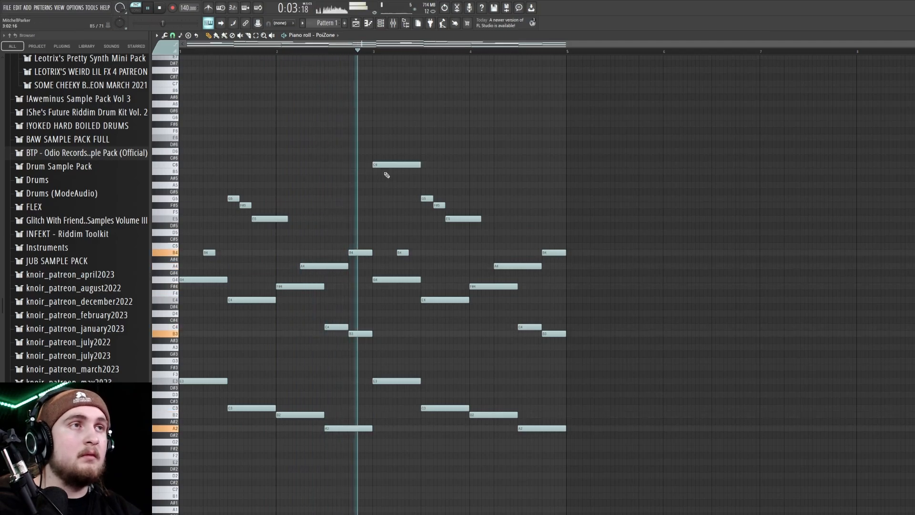
pyautogui.rightClick(415, 166)
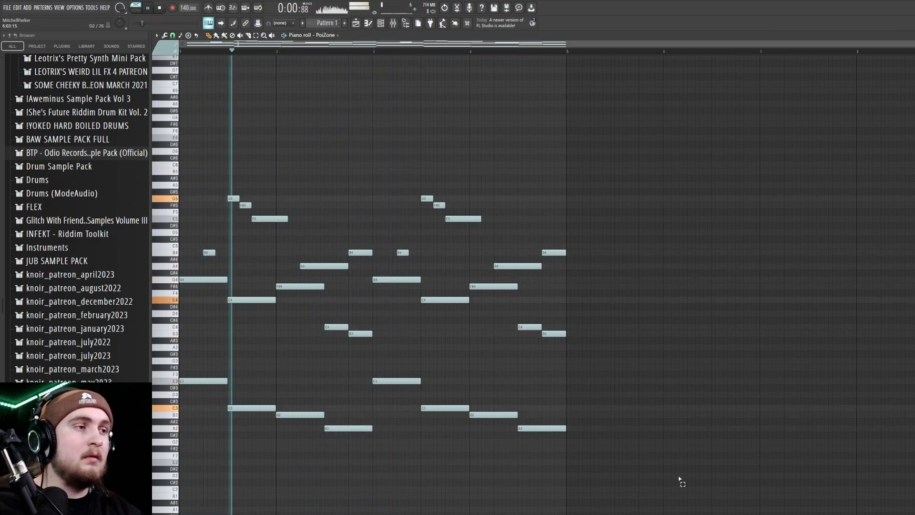
# Duplicate the whole four-bar pattern into bars 5 to 8 and clear the selection.
pyautogui.hotkey('ctrl', 'a')
pyautogui.hotkey('ctrl', 'space')
pyautogui.hotkey('ctrl', 'b')
pyautogui.scroll(-2, 437, 208)
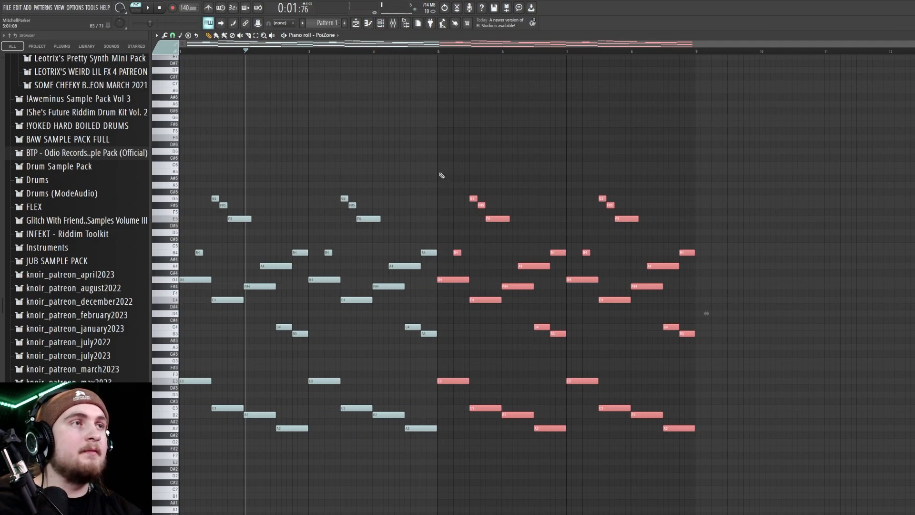
pyautogui.click(427, 51)
pyautogui.hotkey('ctrl', 'd')
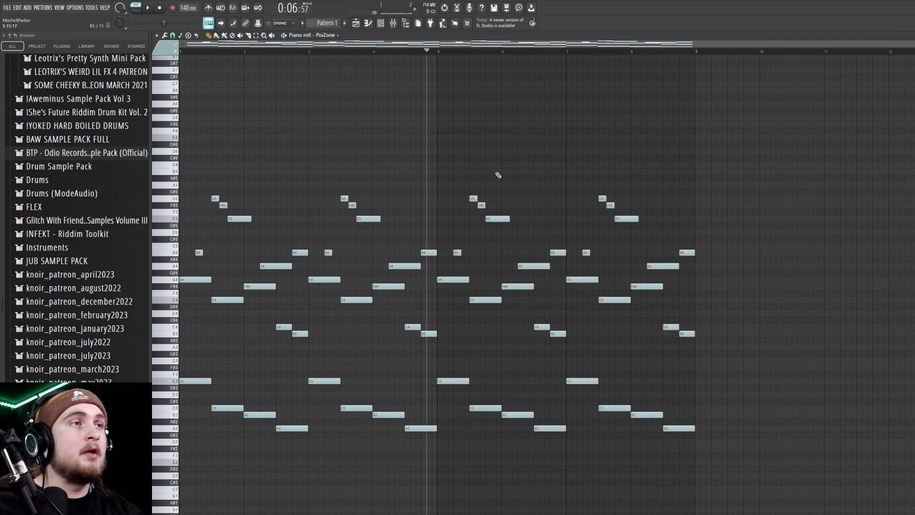
# Place a two-beat B5 at the start of bar 5 and play the pattern from bar 4.
pyautogui.click(440, 172)
pyautogui.click(373, 52)
pyautogui.press('space')
pyautogui.scroll(2, 466, 170)
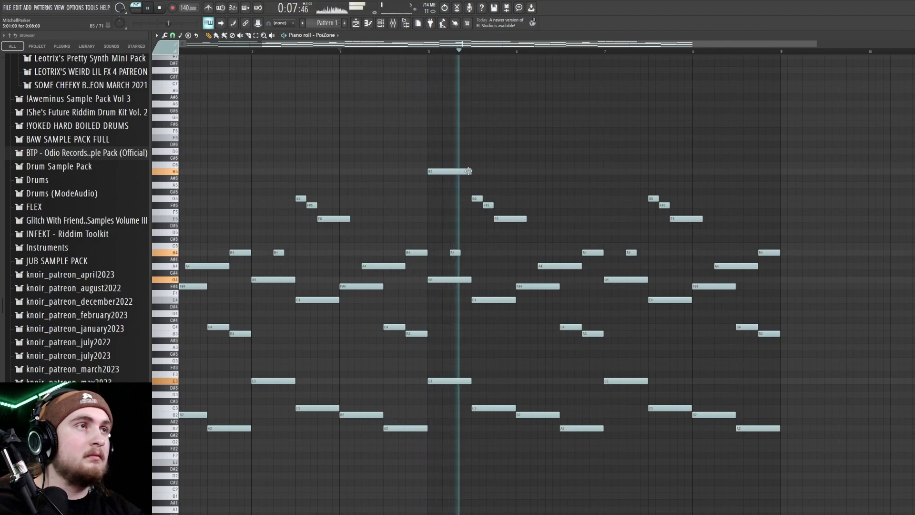
# Add two-beat A5, F#5 and G5 notes at the starts of bars 6, 7 and 8 and replay the section.
pyautogui.click(522, 185)
pyautogui.click(607, 205)
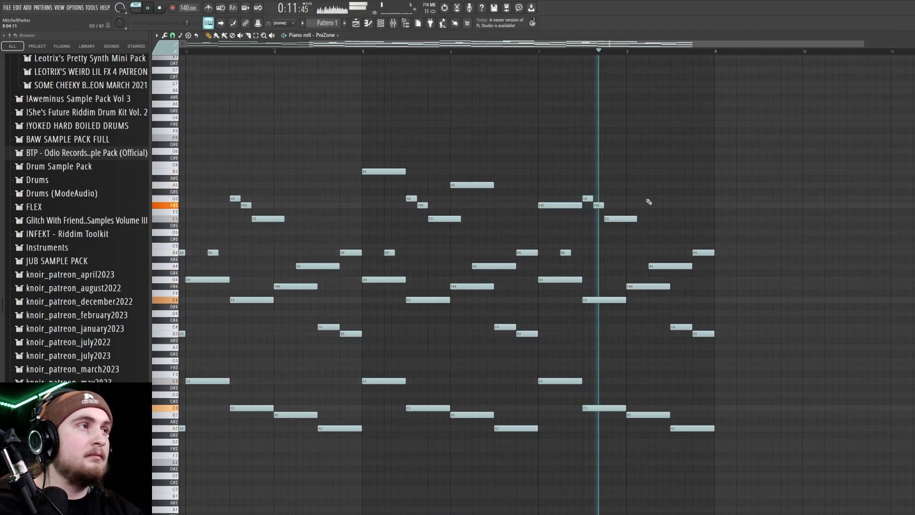
pyautogui.moveTo(651, 199); pyautogui.dragTo(634, 198)
pyautogui.press('space')
pyautogui.press('space')
pyautogui.scroll(-2, 582, 204)
pyautogui.scroll(2, 574, 205)
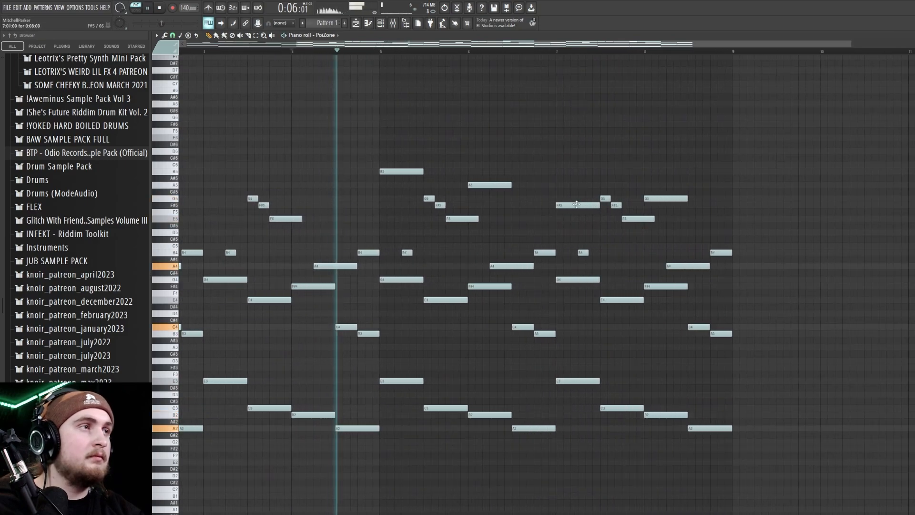
# Change the opening high notes of bars 7 and 8 to G5 and F#5, and add a two-beat E5 on beat 3 of bar 8.
pyautogui.moveTo(574, 204); pyautogui.dragTo(574, 198)
pyautogui.scroll(-2, 487, 205)
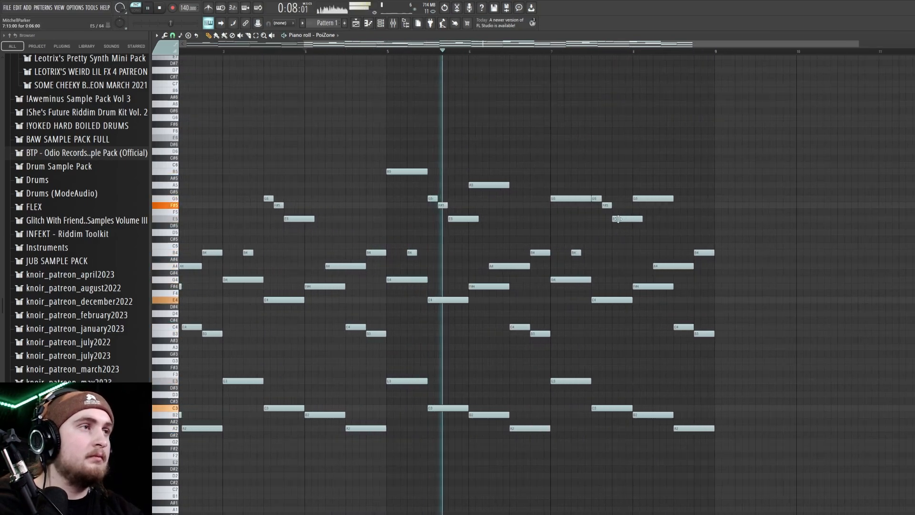
pyautogui.scroll(3, 596, 210)
pyautogui.moveTo(655, 201); pyautogui.dragTo(655, 206)
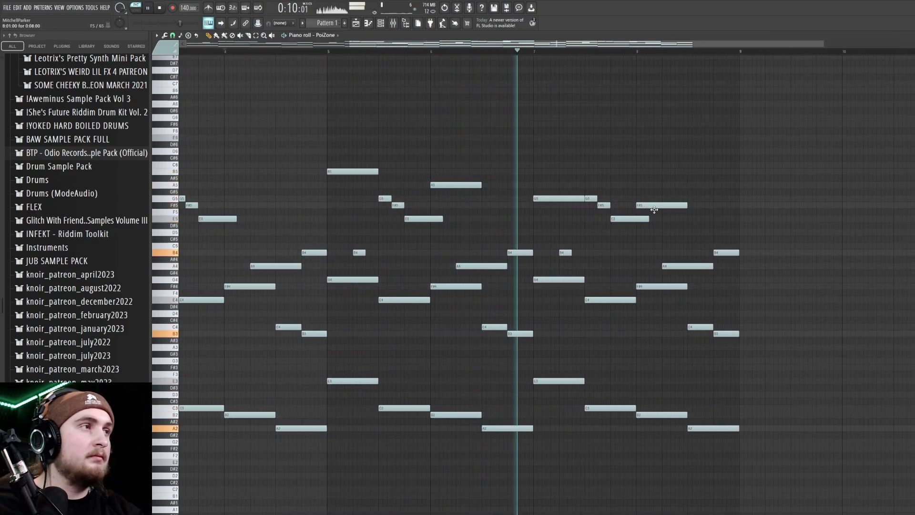
pyautogui.scroll(-2, 658, 208)
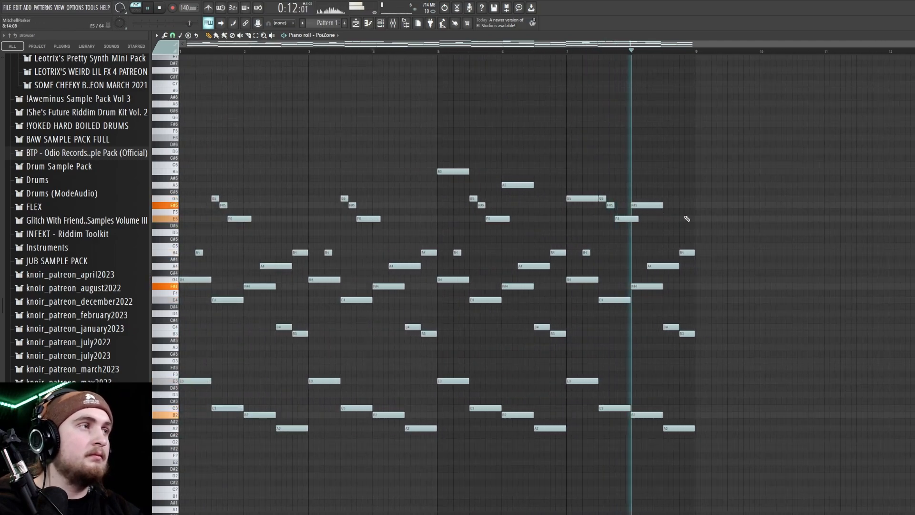
pyautogui.click(666, 218)
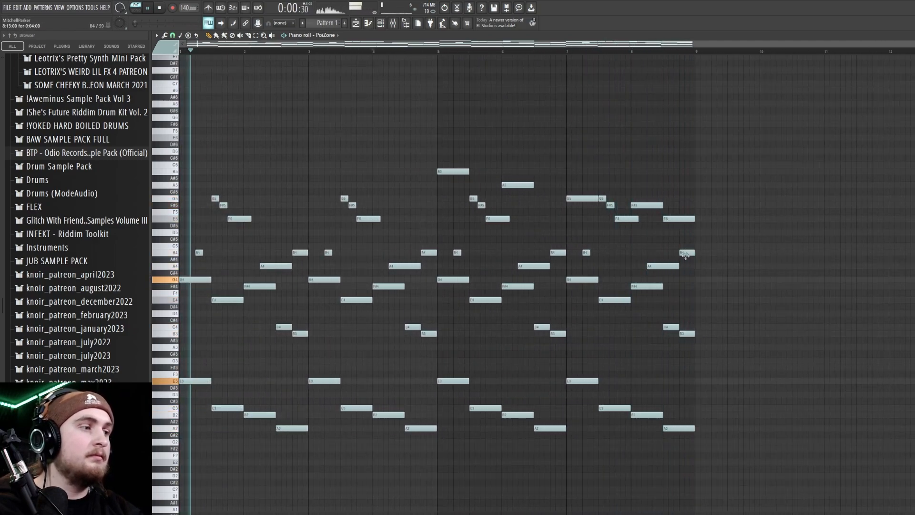
# Load the KBD AmbientKeys ToTc preset from the Default bank into PoiZone and play the pattern with it.
pyautogui.press('F6')
pyautogui.click(355, 178)
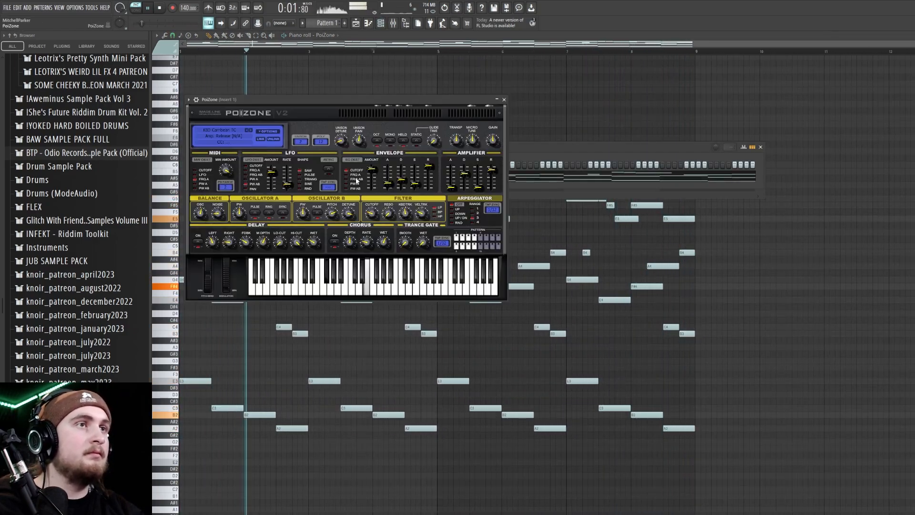
pyautogui.click(227, 130)
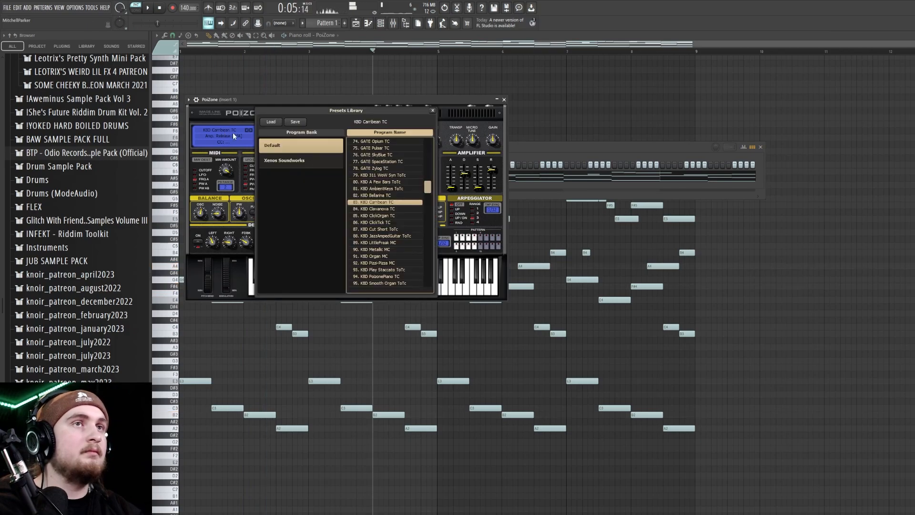
pyautogui.click(398, 190)
pyautogui.scroll(2, 393, 205)
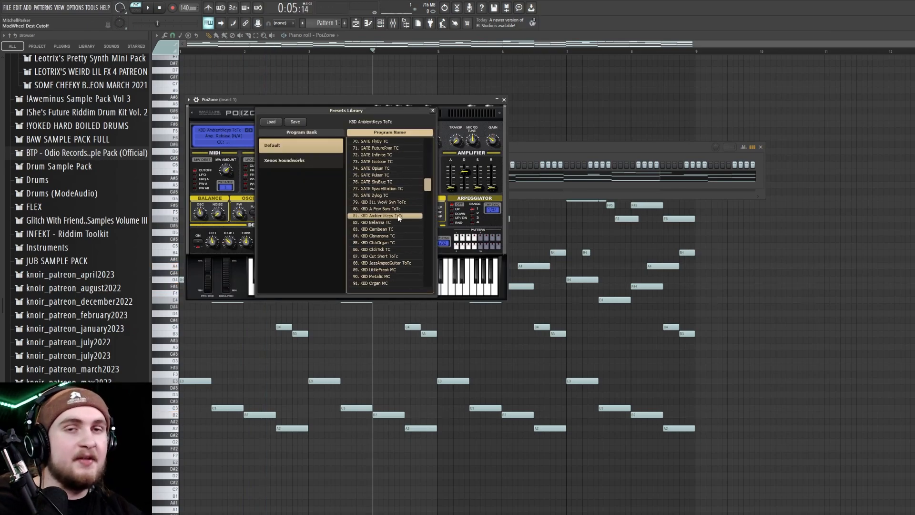
pyautogui.press('space')
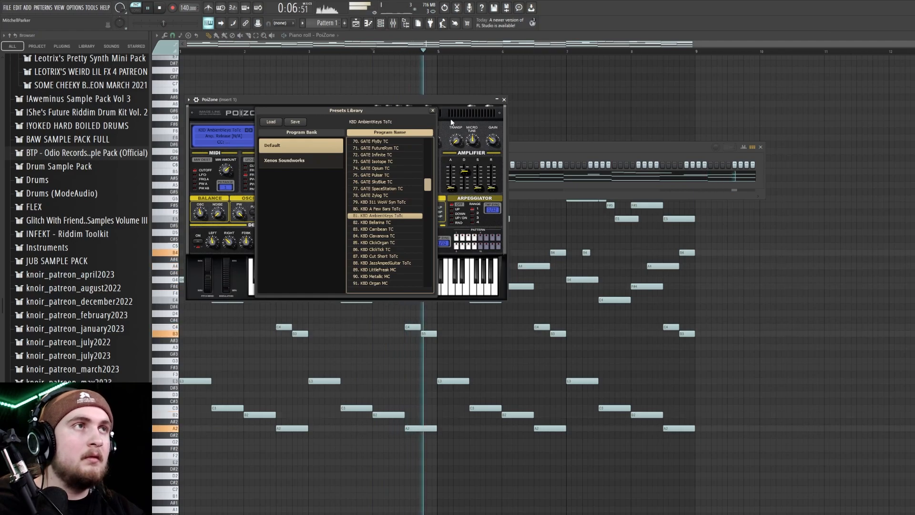
pyautogui.click(433, 112)
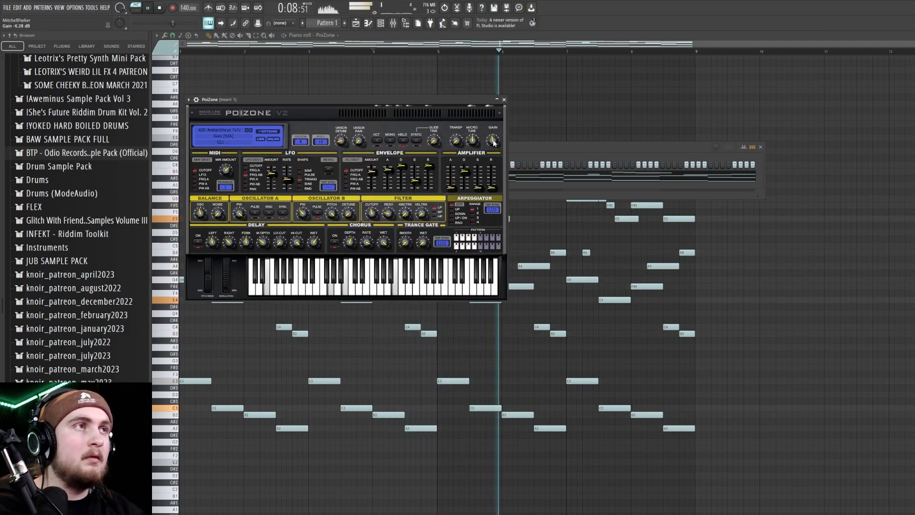
pyautogui.click(505, 100)
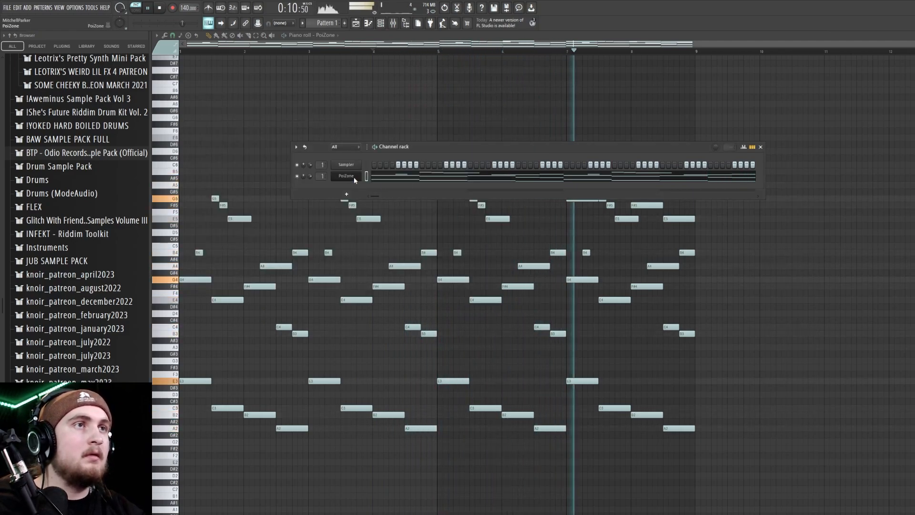
# Stop playback, clone the PoiZone channel and close the clone's instrument window.
pyautogui.rightClick(355, 176)
pyautogui.click(360, 177)
pyautogui.press('space')
pyautogui.rightClick(354, 178)
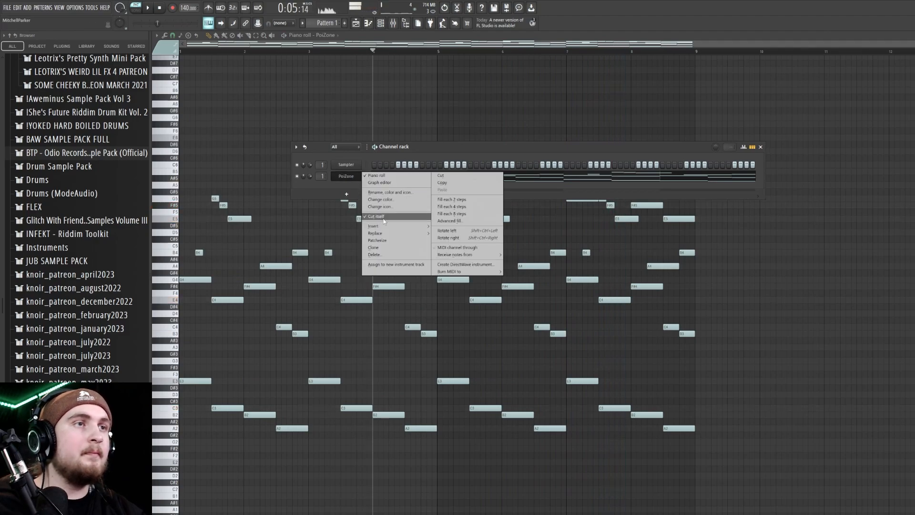
pyautogui.click(380, 250)
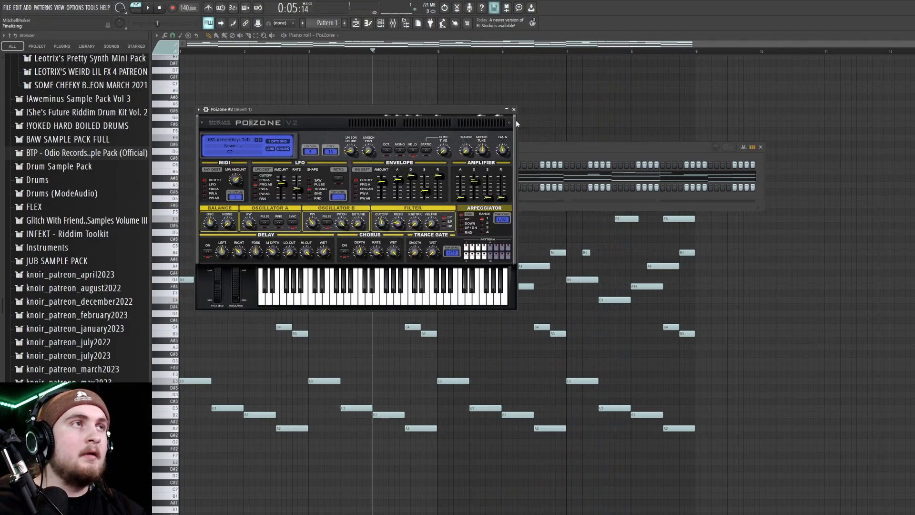
pyautogui.click(511, 113)
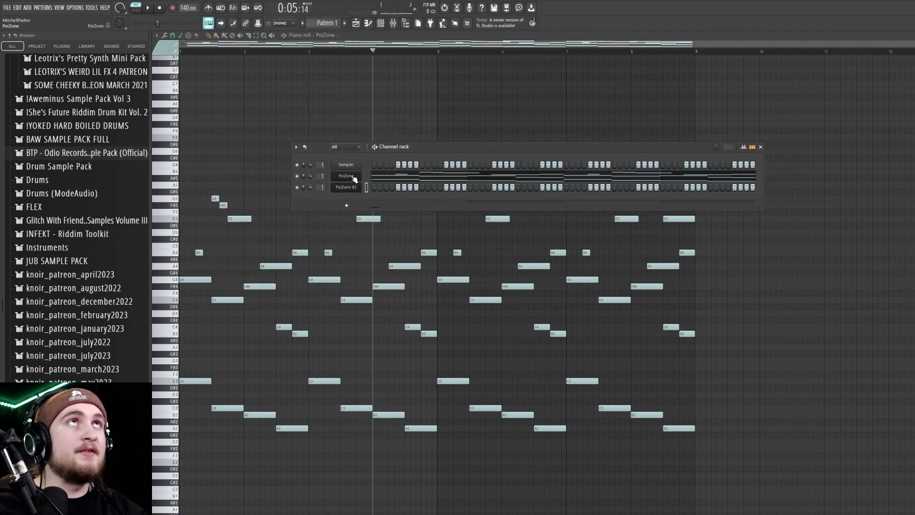
# Try the KBD Bellarina TC preset from the Default bank on the cloned PoiZone #2 instrument.
pyautogui.click(347, 187)
pyautogui.click(250, 150)
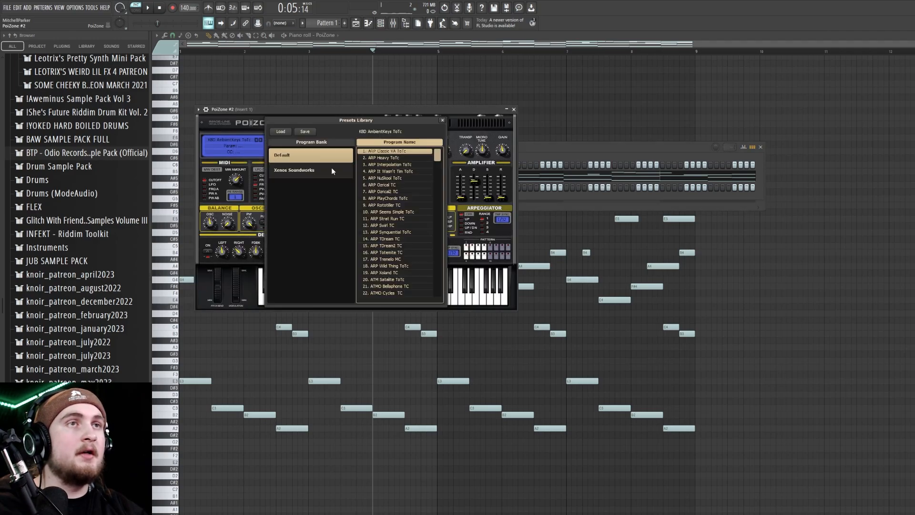
pyautogui.scroll(-15, 431, 199)
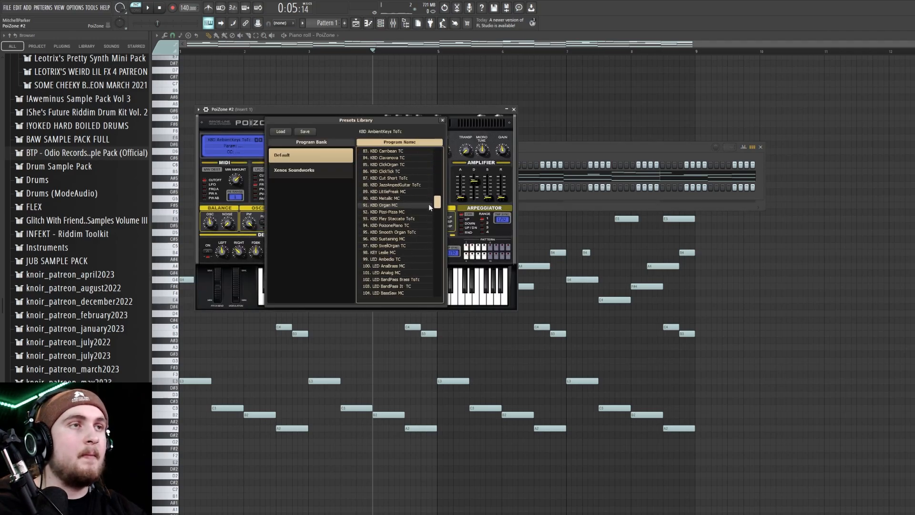
pyautogui.click(399, 212)
pyautogui.press('space')
pyautogui.press('space')
# Copy the eight-bar note pattern from the PoiZone channel into the PoiZone #2 channel.
pyautogui.click(550, 148)
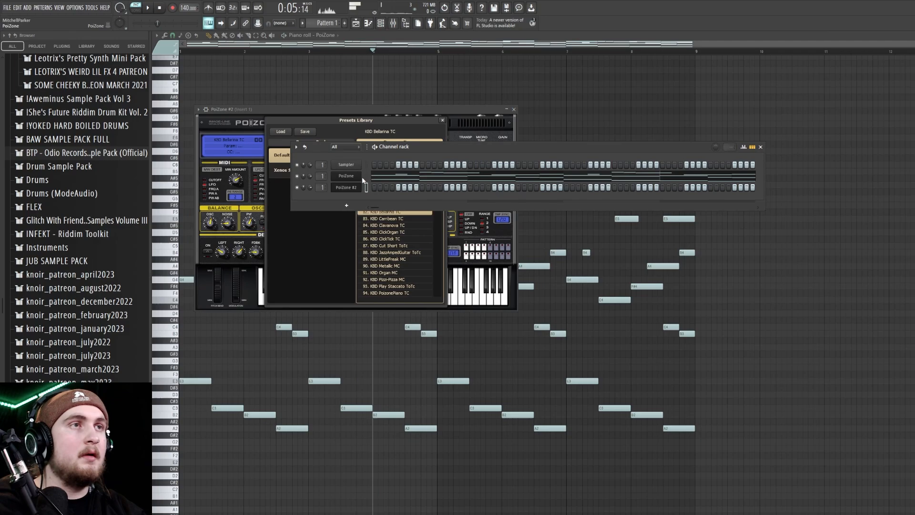
pyautogui.click(368, 188)
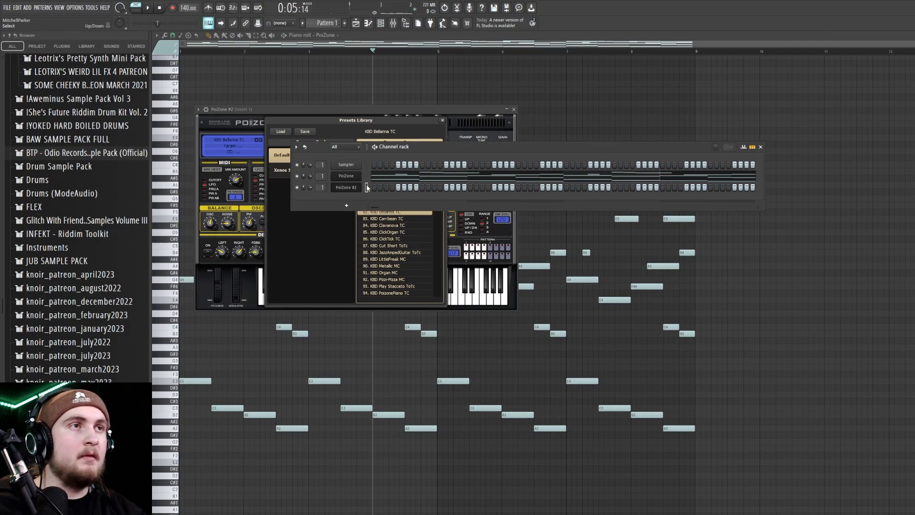
pyautogui.hotkey('ctrl', 'v')
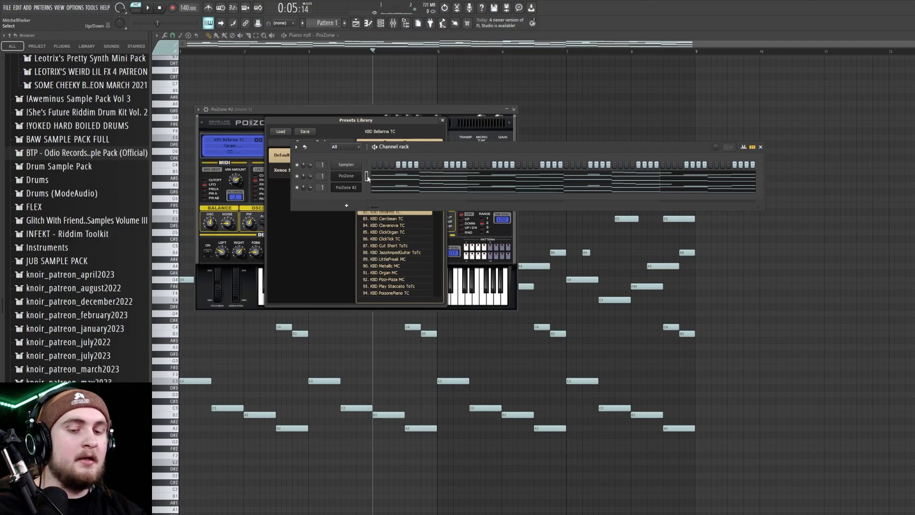
# Transpose all of PoiZone #2's notes up one octave in its piano roll and play both layers together.
pyautogui.rightClick(356, 188)
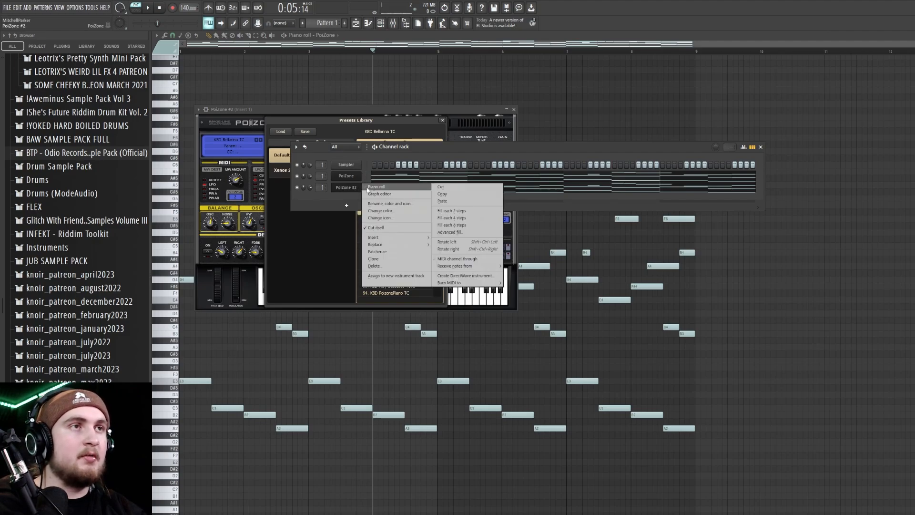
pyautogui.click(350, 189)
pyautogui.rightClick(350, 189)
pyautogui.click(372, 187)
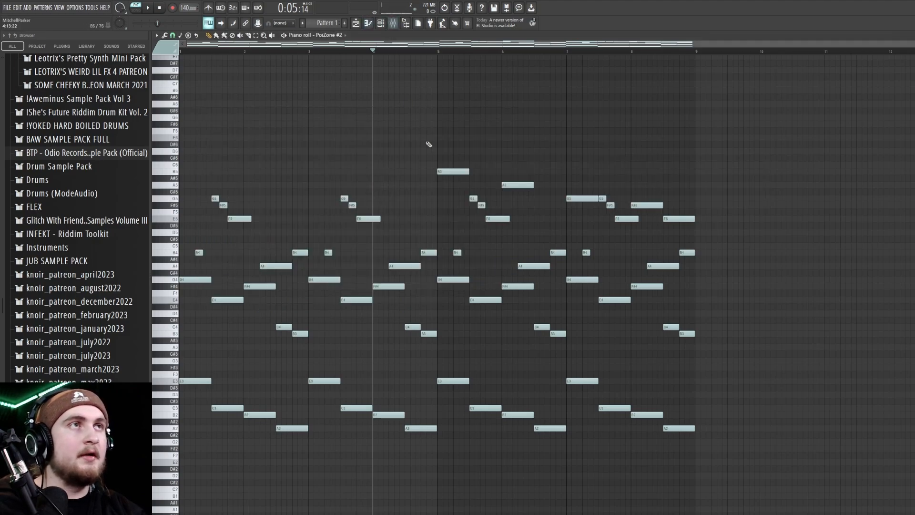
pyautogui.hotkey('ctrl', 'Up')
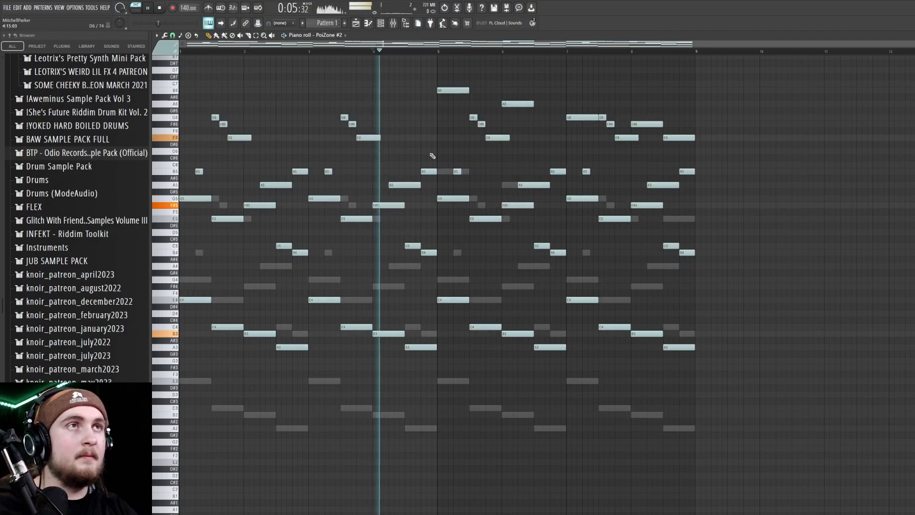
pyautogui.press('space')
pyautogui.press('space')
pyautogui.press('space')
# Try the KBD ClickTick TC, KBD Organ MC and KBD Pizzi-Pizza MC presets on PoiZone #2 and play the pattern.
pyautogui.click(380, 23)
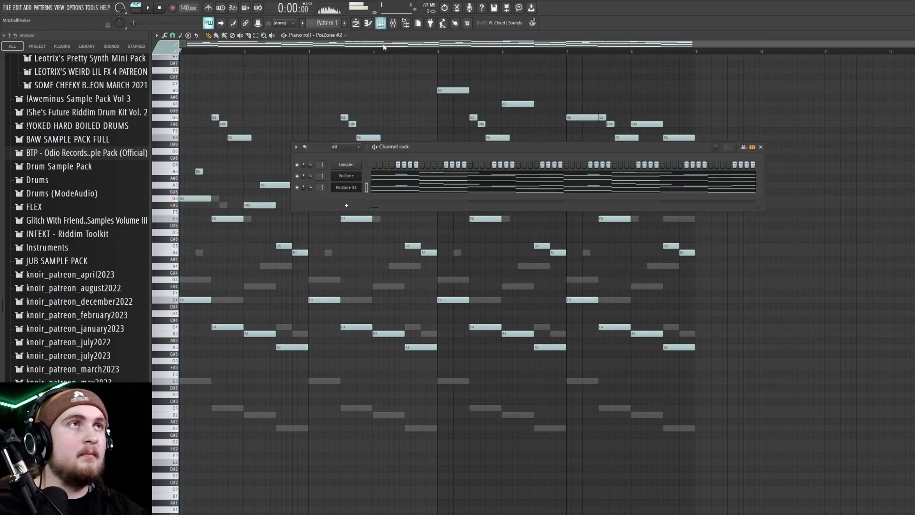
pyautogui.click(358, 188)
pyautogui.click(399, 239)
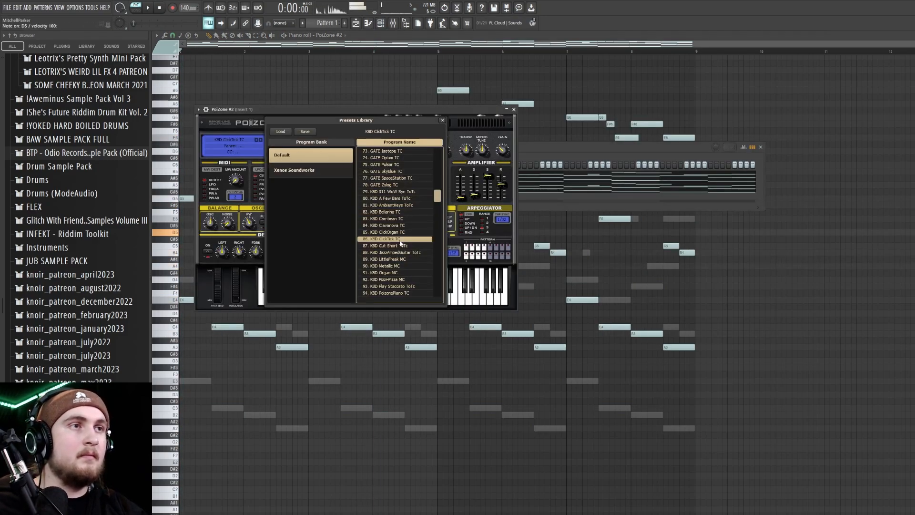
pyautogui.click(399, 272)
pyautogui.click(399, 279)
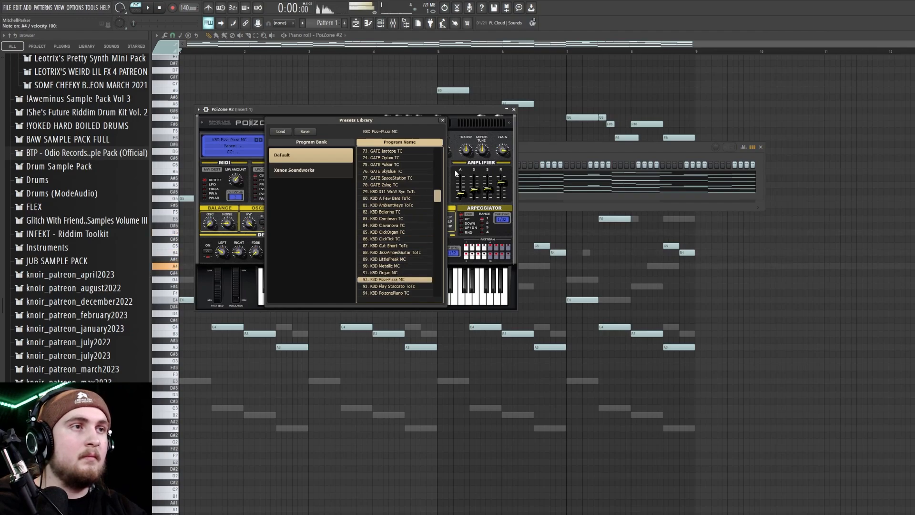
pyautogui.click(443, 120)
pyautogui.press('space')
# Close the PoiZone #2 piano roll from its channel and stop playback.
pyautogui.click(538, 152)
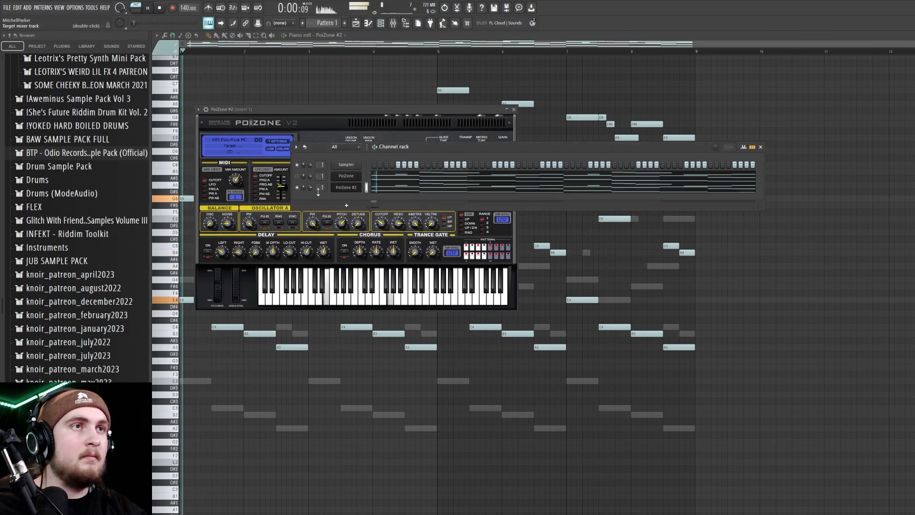
pyautogui.rightClick(358, 187)
pyautogui.click(374, 187)
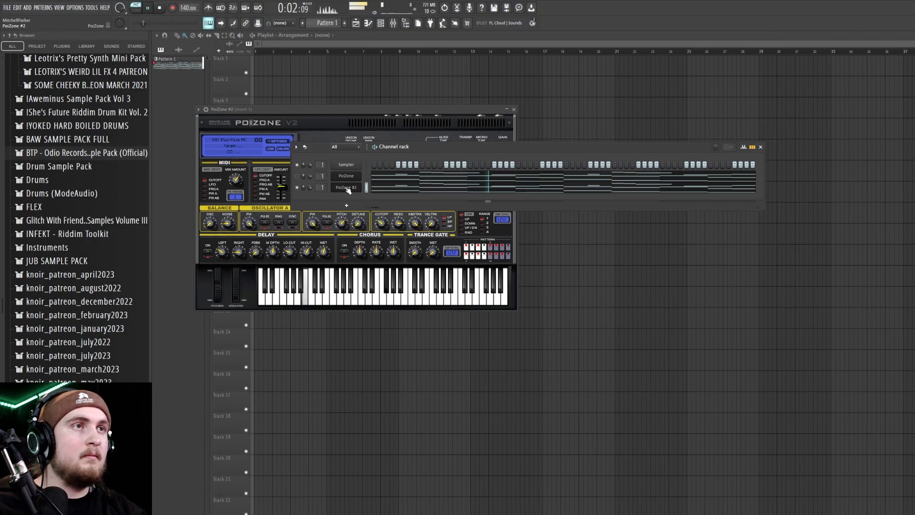
pyautogui.press('space')
# Try the PAD Nightmare and PAD Fluidity presets from the Xenos Soundworks bank on PoiZone #2, adjusting the amplifier release.
pyautogui.click(347, 187)
pyautogui.click(349, 191)
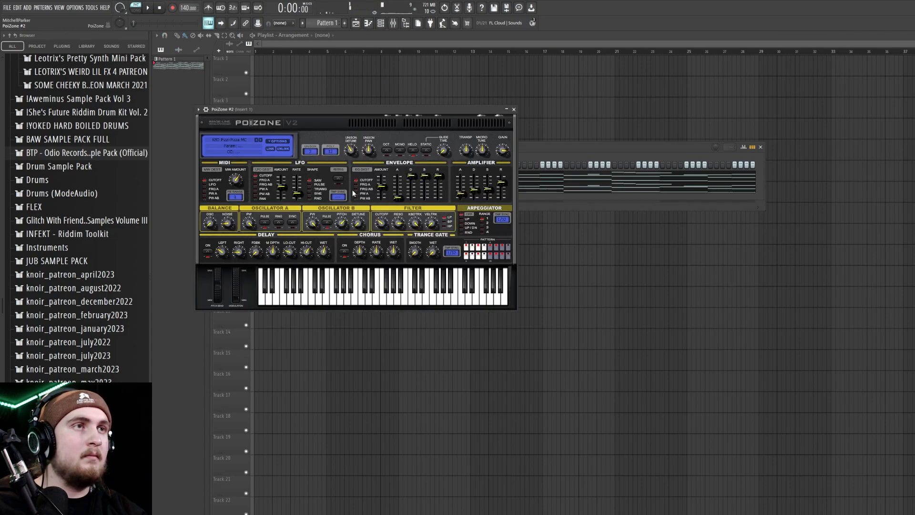
pyautogui.click(257, 148)
pyautogui.click(395, 205)
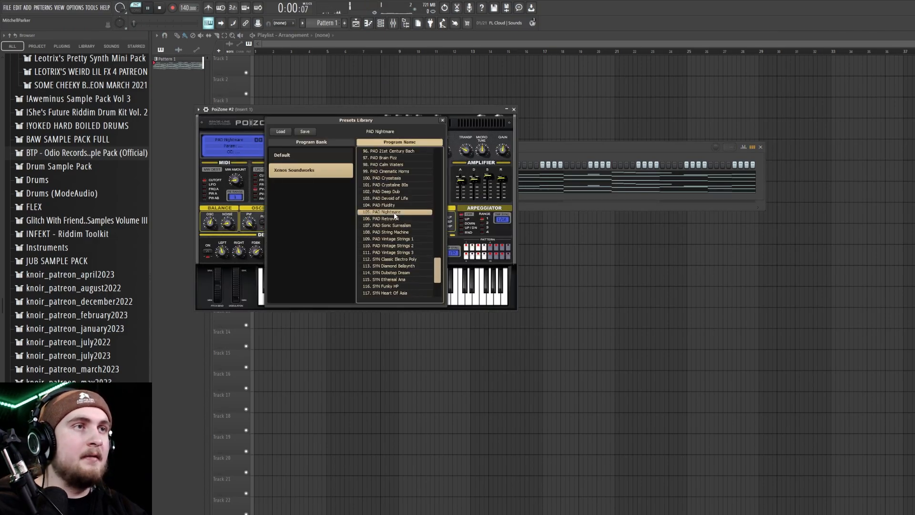
pyautogui.click(503, 177)
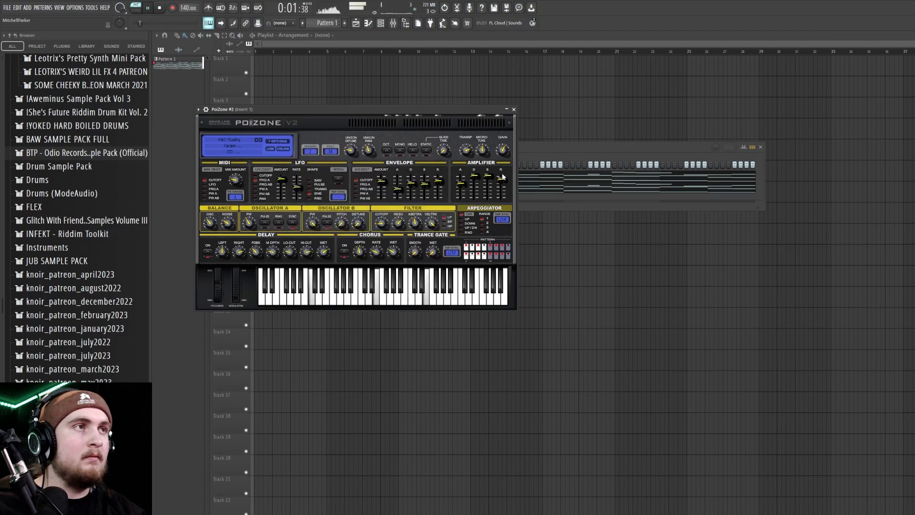
pyautogui.press('space')
# Audition neighbouring Xenos Soundworks pads, load PAD Crystaline 80s into PoiZone #2 and set its LFO amount to 0%.
pyautogui.click(230, 138)
pyautogui.click(400, 192)
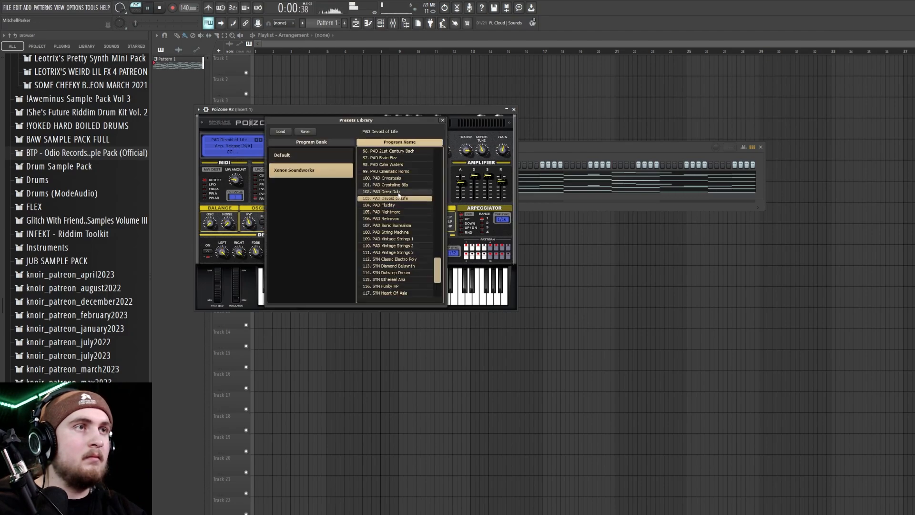
pyautogui.press('space')
pyautogui.click(401, 184)
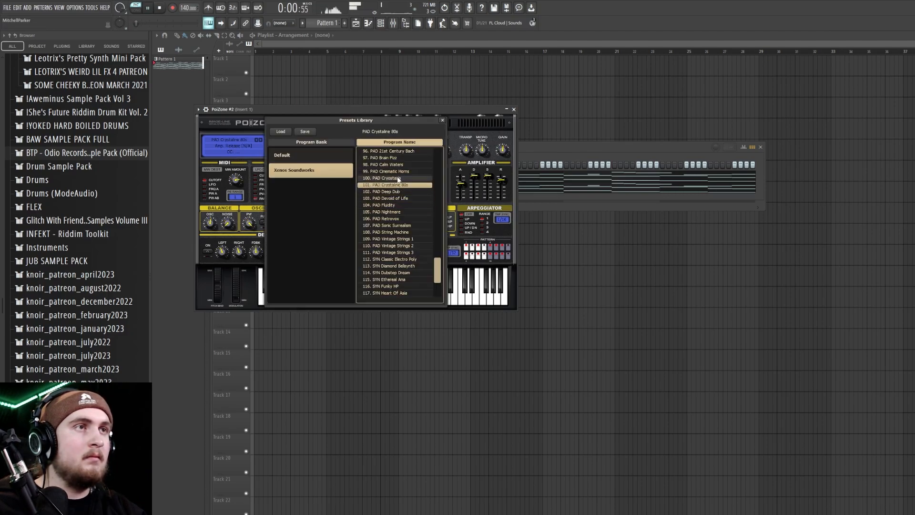
pyautogui.click(442, 120)
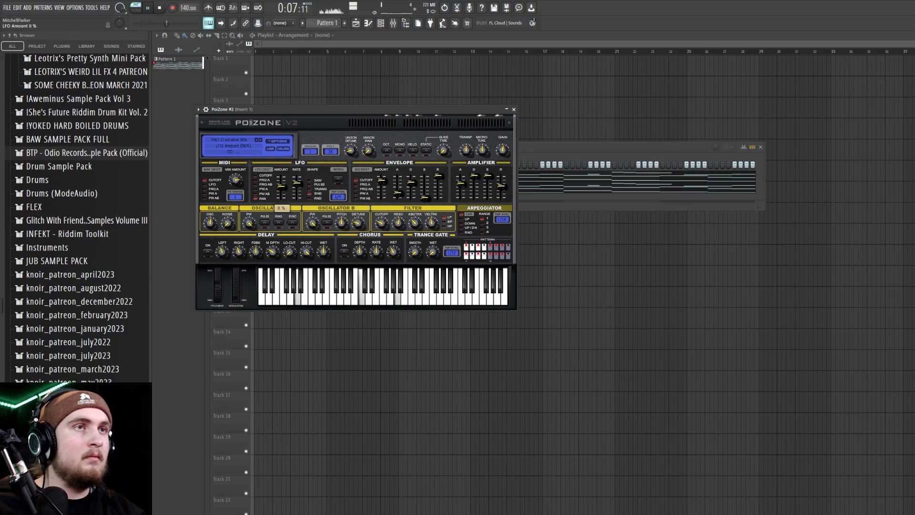
pyautogui.click(514, 110)
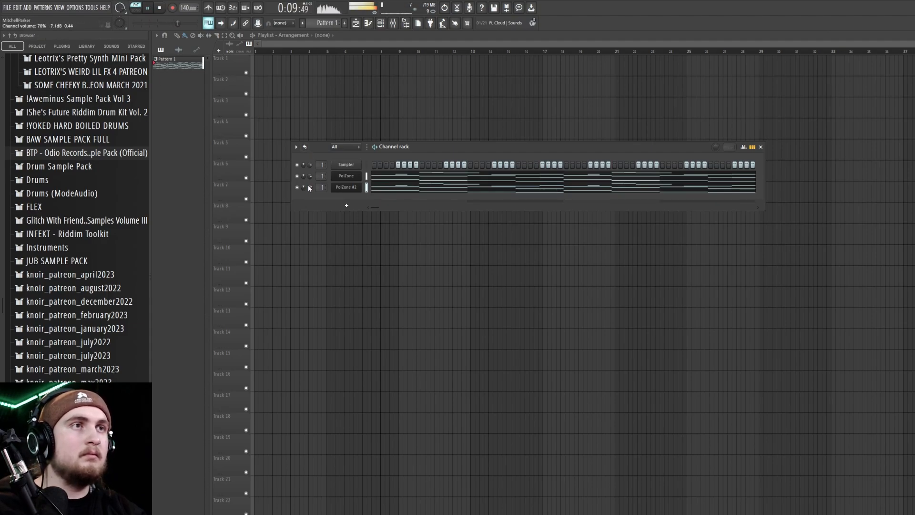
# Add Fruity Reeverb 2 to the first effect slot of mixer track Insert 1.
pyautogui.click(394, 25)
pyautogui.click(628, 209)
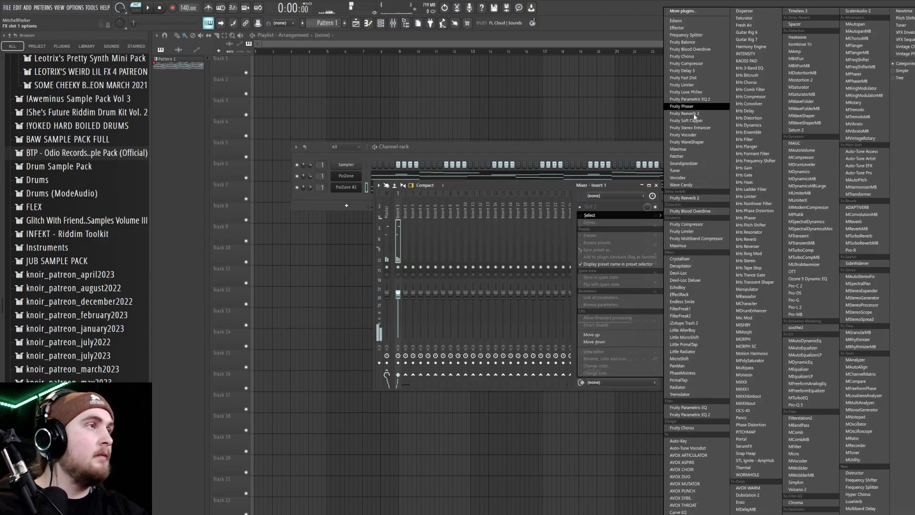
pyautogui.click(696, 114)
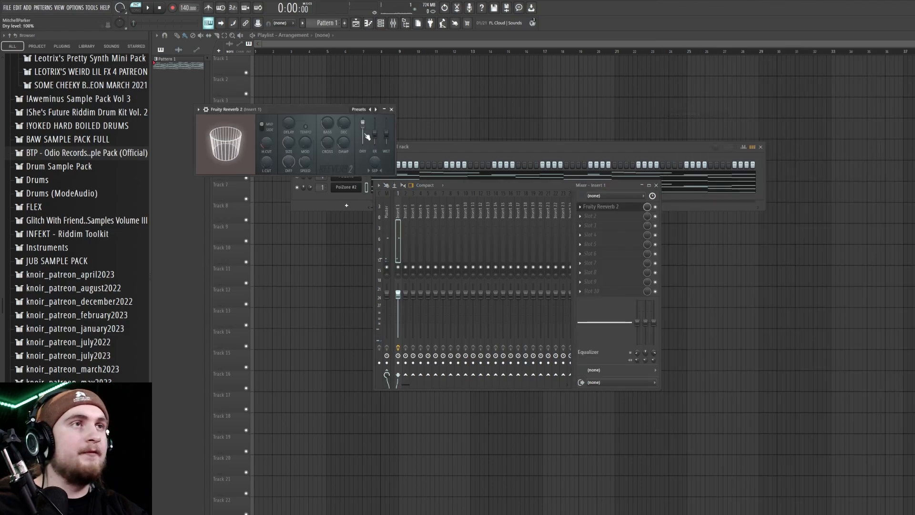
# Adjust the reverb's low cut and stereo separation during playback, and set its wet level to 98%.
pyautogui.press('space')
pyautogui.moveTo(268, 165); pyautogui.dragTo(268, 157)
pyautogui.moveTo(375, 163); pyautogui.dragTo(375, 180)
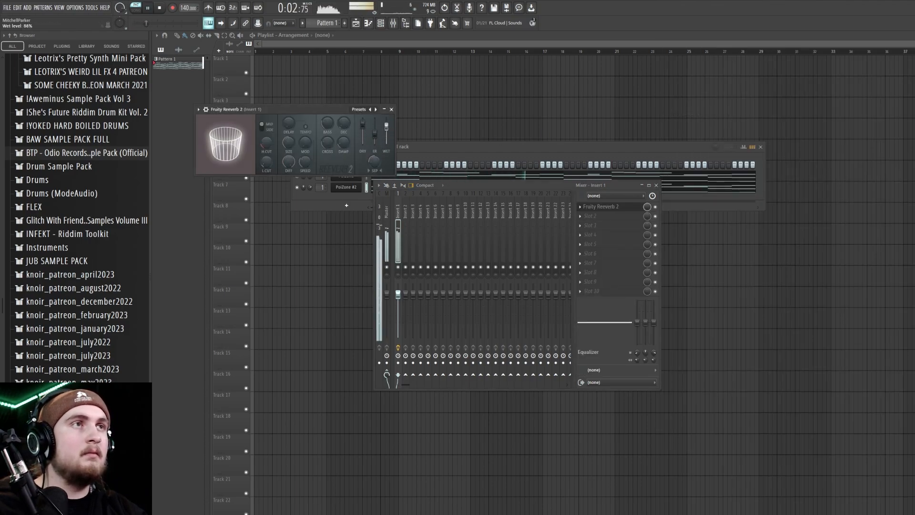
pyautogui.click(392, 110)
pyautogui.press('space')
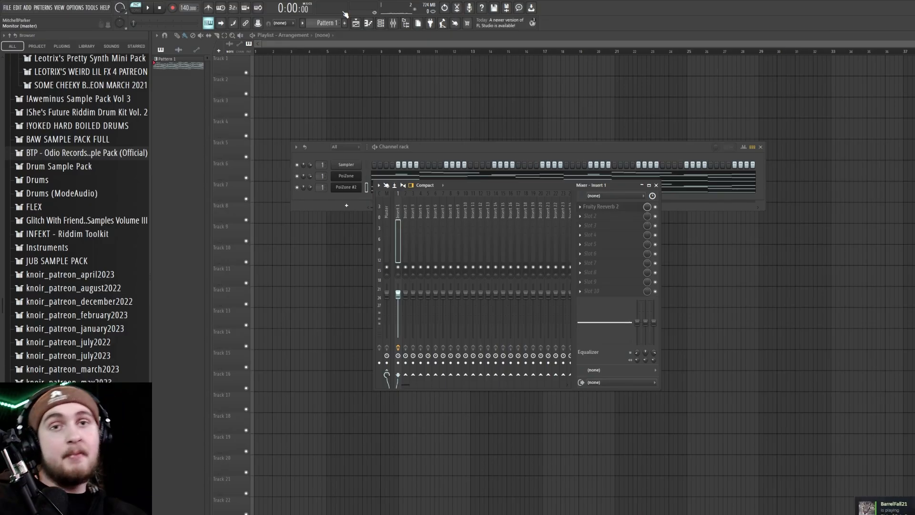
# Replay the layered pattern from the start with the reverb applied.
pyautogui.press('space')
pyautogui.press('space')
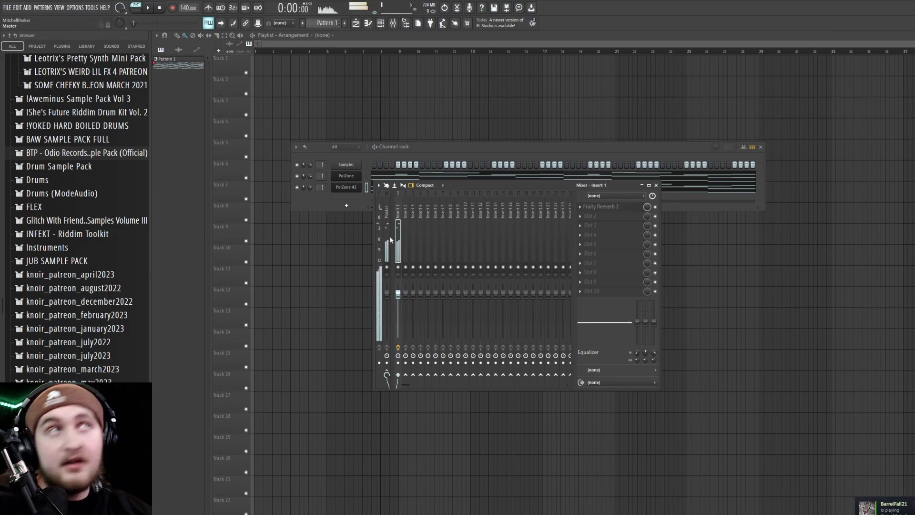
pyautogui.press('space')
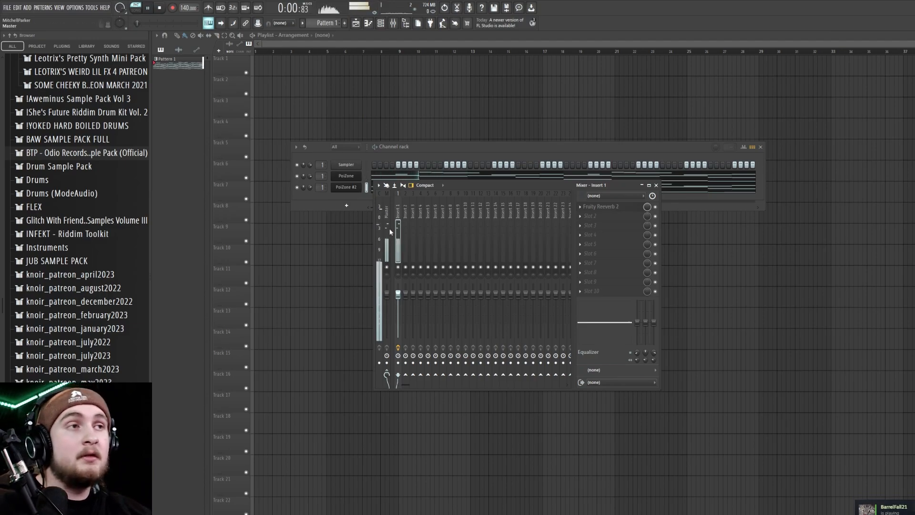
# Stop playback, add a FLEX channel with the Essential Pianos preset Steinway D, and route it to mixer track 2.
pyautogui.click(429, 145)
pyautogui.press('space')
pyautogui.click(27, 8)
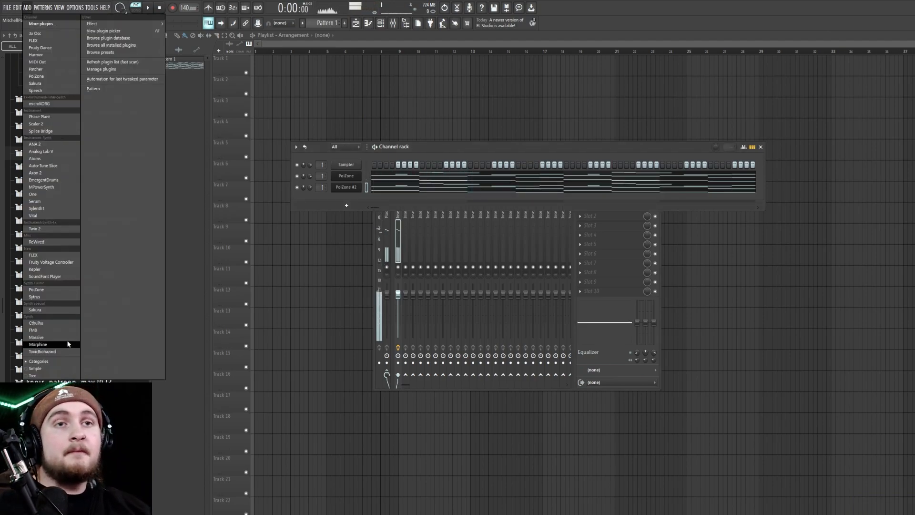
pyautogui.click(48, 254)
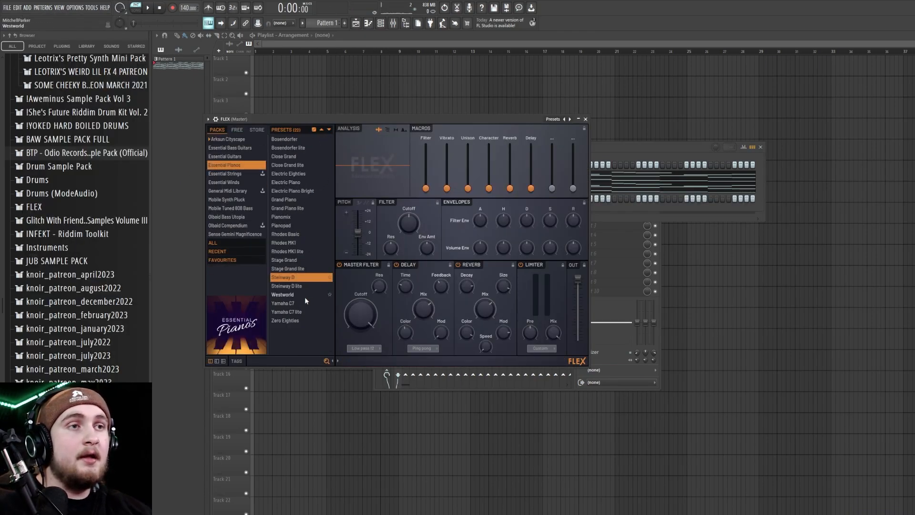
pyautogui.click(586, 119)
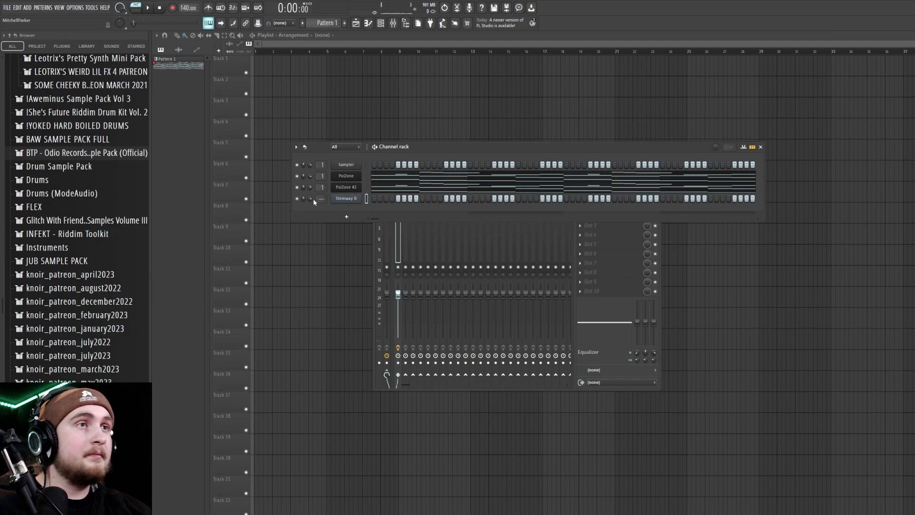
pyautogui.scroll(2, 322, 199)
# Open the Steinway D channel's piano roll and draw half-bar notes on G5 and E5 to fill bar 1.
pyautogui.rightClick(350, 201)
pyautogui.click(350, 201)
pyautogui.rightClick(351, 202)
pyautogui.click(379, 198)
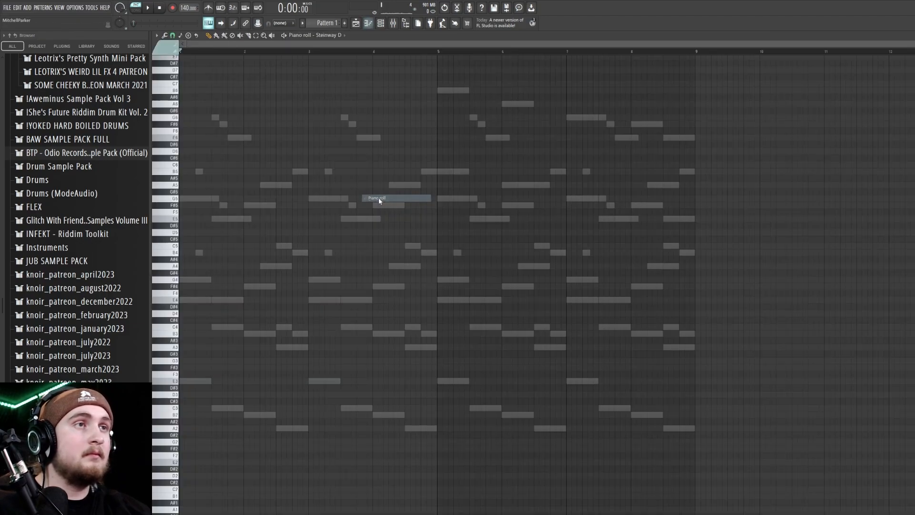
pyautogui.press('space')
pyautogui.press('space')
pyautogui.scroll(3, 197, 187)
pyautogui.moveTo(198, 110); pyautogui.dragTo(187, 135)
pyautogui.scroll(1, 187, 172)
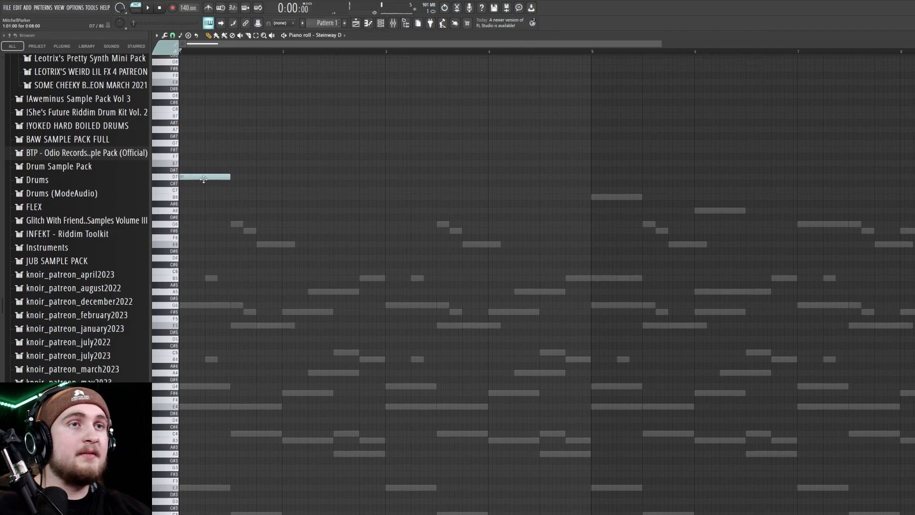
pyautogui.moveTo(213, 177); pyautogui.dragTo(226, 307)
pyautogui.click(233, 325)
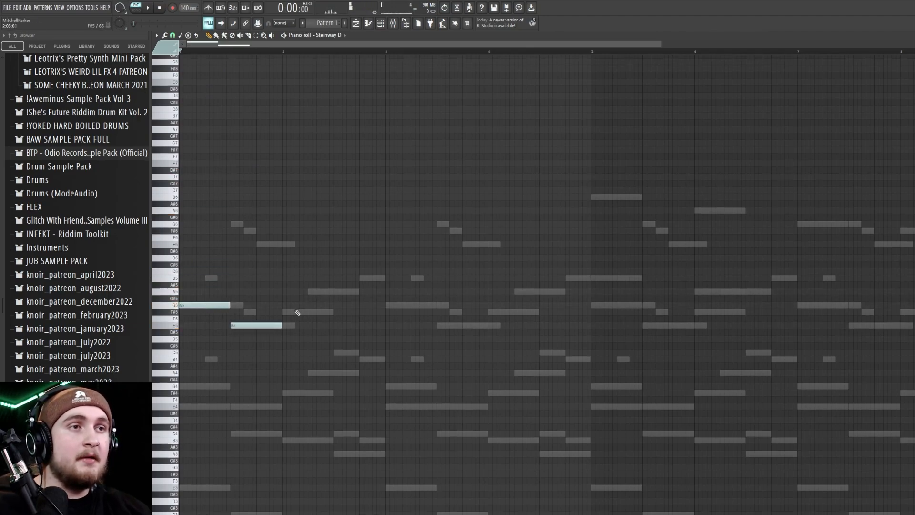
# Draw F#5 at the start of bar 2, A5 a quarter bar after it, and B5 on the bar's last beat.
pyautogui.click(285, 312)
pyautogui.click(307, 312)
pyautogui.click(310, 291)
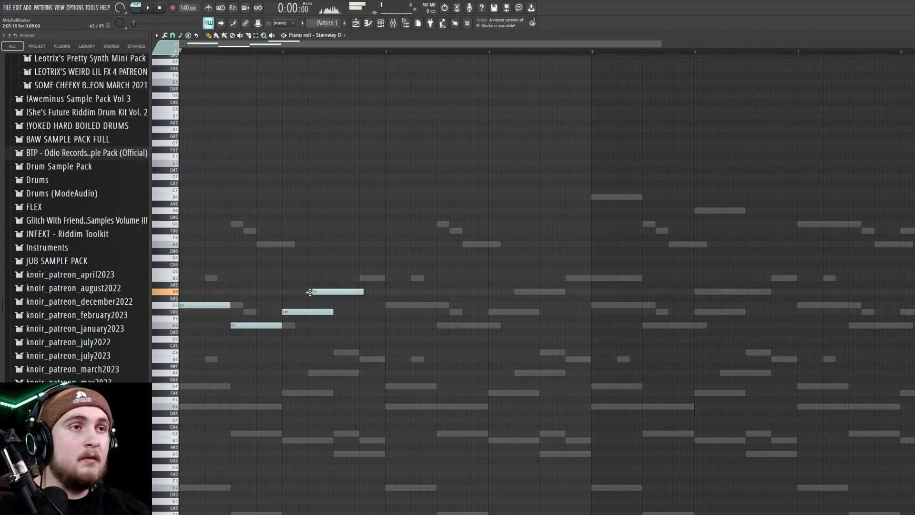
pyautogui.click(362, 277)
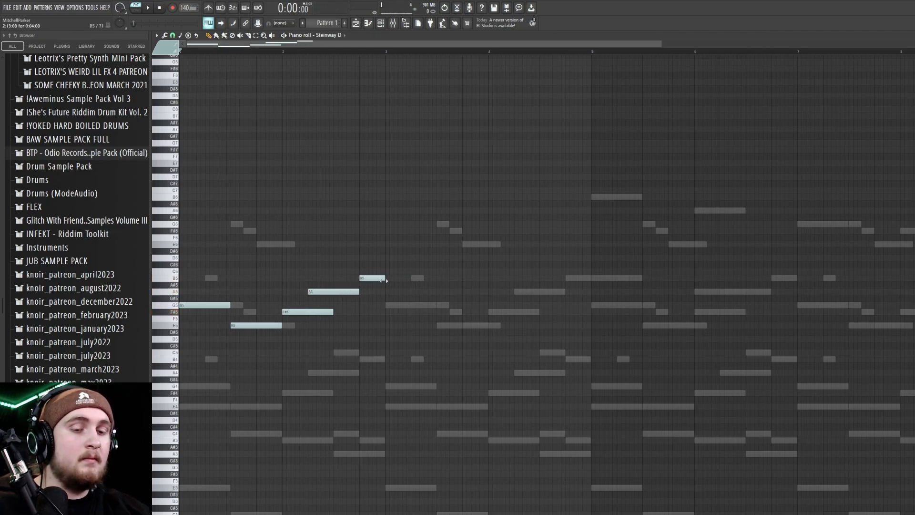
# Lengthen the G5, E5 and A5 notes of the two-bar phrase to three quarters of a bar each.
pyautogui.moveTo(440, 345); pyautogui.dragTo(144, 264)
pyautogui.moveTo(229, 304); pyautogui.dragTo(255, 300)
pyautogui.rightClick(419, 341)
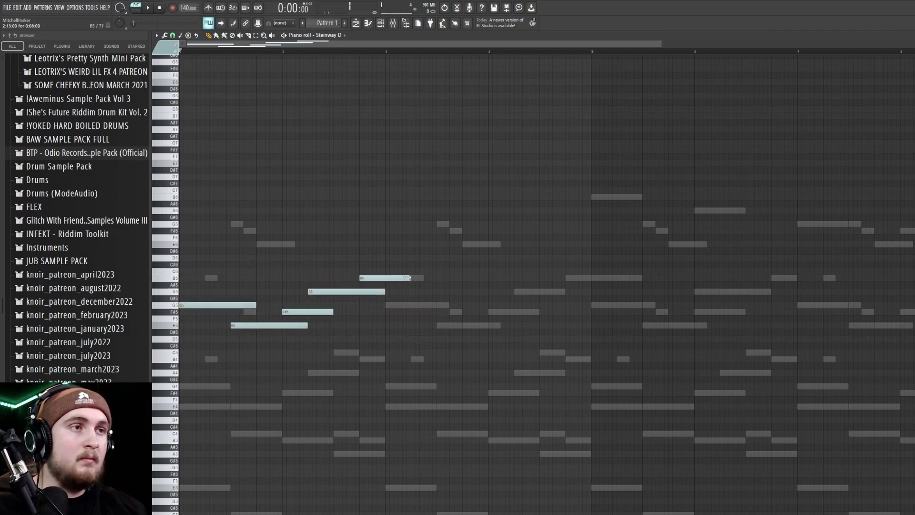
# Duplicate the two-bar piano phrase three times to fill all eight bars.
pyautogui.moveTo(437, 363); pyautogui.dragTo(181, 268)
pyautogui.scroll(-2, 196, 265)
pyautogui.hotkey('ctrl', 'b')
pyautogui.hotkey('ctrl', 'b')
pyautogui.hotkey('ctrl', 'b')
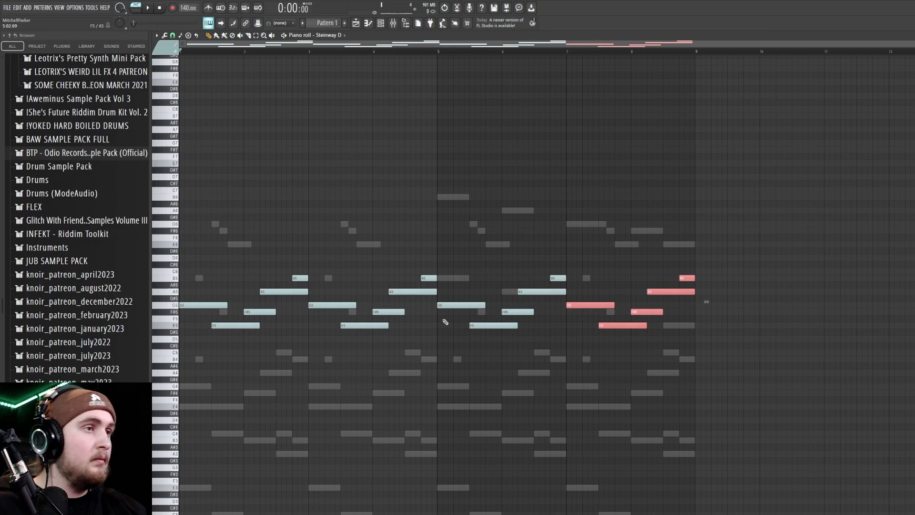
# Transpose all the piano notes up one octave and replay the pattern from the start.
pyautogui.keyDown('ctrl'); pyautogui.click(205, 52); pyautogui.keyUp('ctrl')
pyautogui.press('space')
pyautogui.press('space')
pyautogui.hotkey('ctrl', 'Up')
pyautogui.press('space')
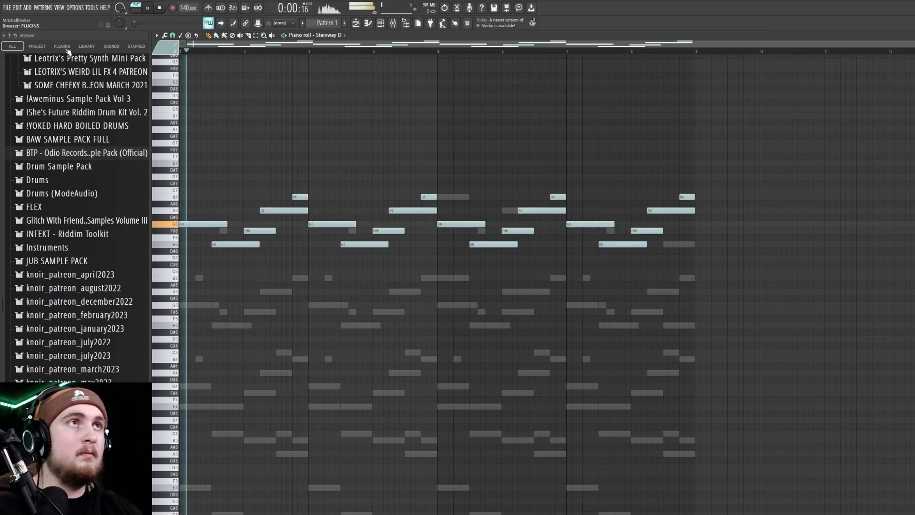
pyautogui.press('space')
pyautogui.press('space')
pyautogui.scroll(4, 262, 188)
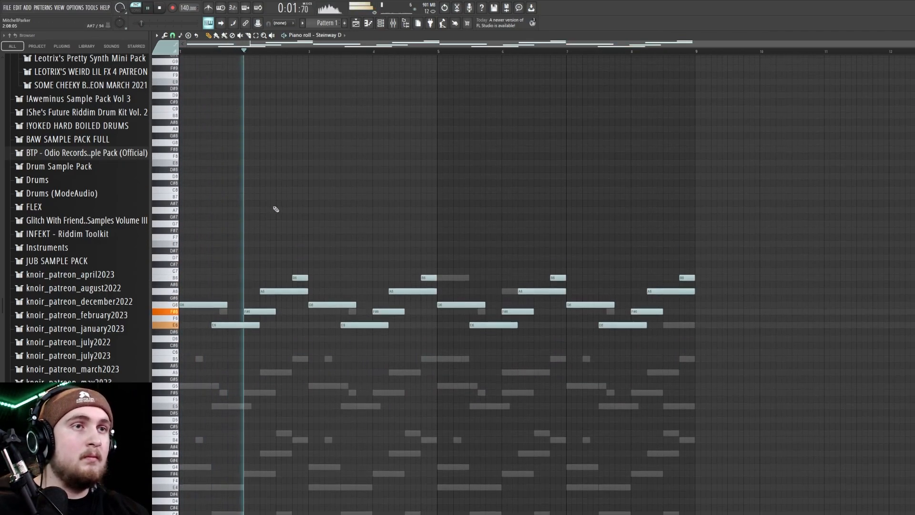
pyautogui.scroll(-2, 271, 205)
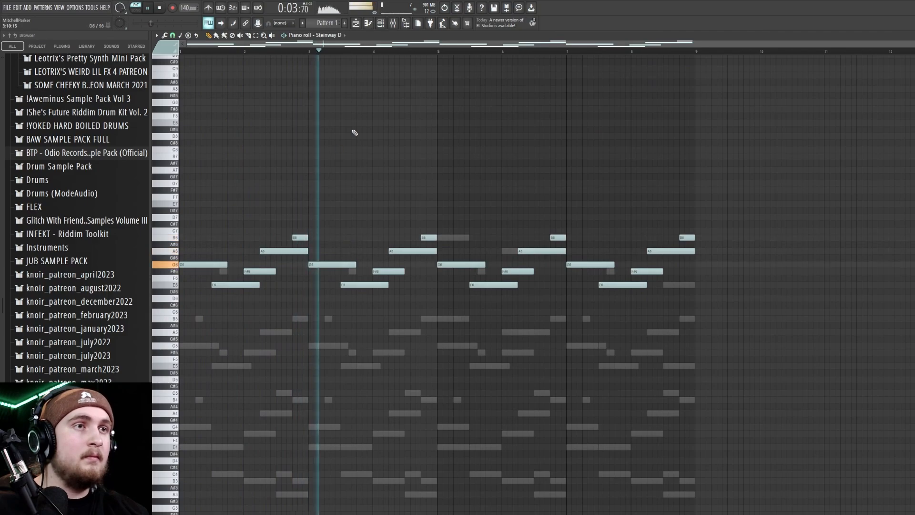
# Lower mixer track Insert 1 slightly and raise Insert 2 while the pattern plays.
pyautogui.click(401, 28)
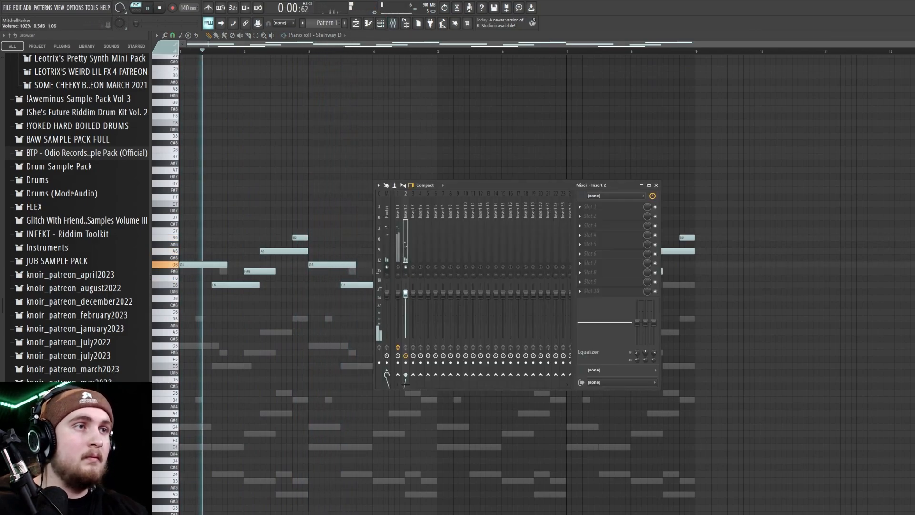
pyautogui.moveTo(398, 295); pyautogui.dragTo(398, 296)
pyautogui.click(405, 293)
pyautogui.rightClick(328, 203)
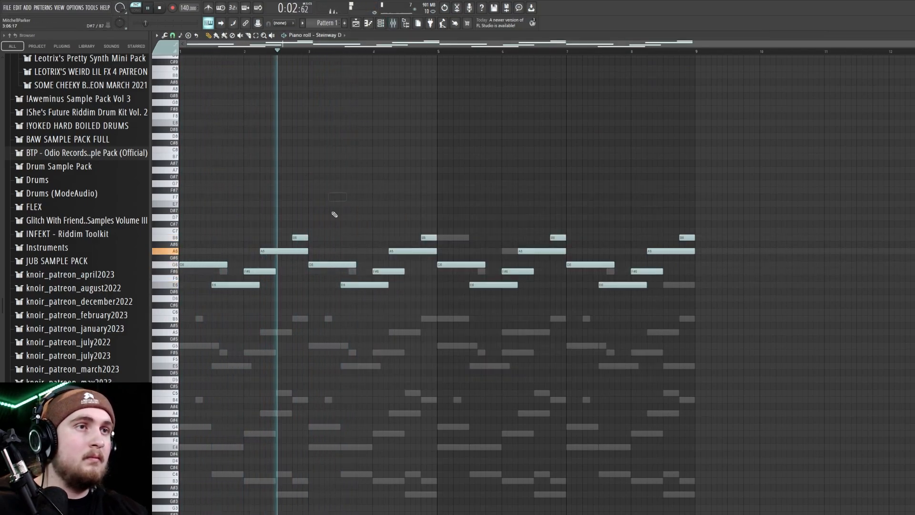
# Move the A6 note in bar 2 to C6 starting at the middle of the bar, and replay the pattern.
pyautogui.press('space')
pyautogui.press('space')
pyautogui.scroll(2, 279, 251)
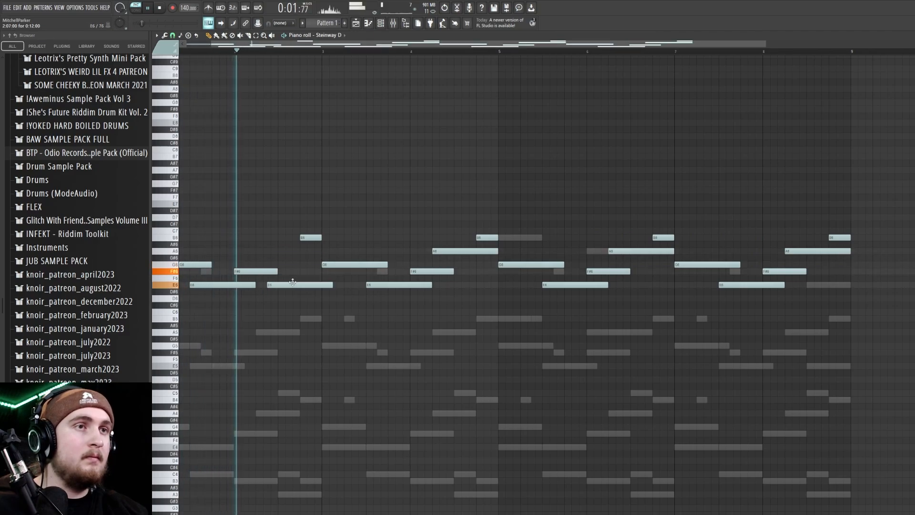
pyautogui.moveTo(289, 293); pyautogui.dragTo(321, 310)
pyautogui.press('space')
pyautogui.press('space')
pyautogui.press('space')
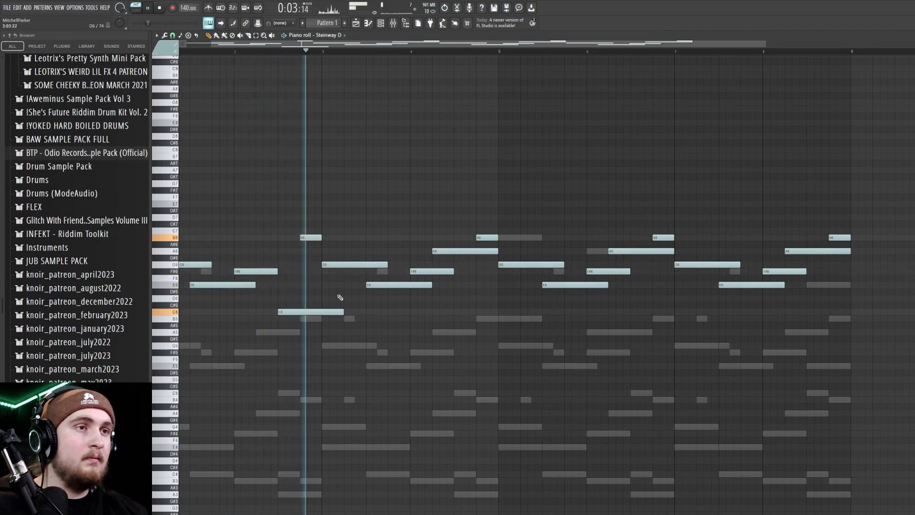
# Shorten the C6 note to end with bar 2, undoing the trial deletion of the bar's B6 note.
pyautogui.press('space')
pyautogui.rightClick(315, 238)
pyautogui.hotkey('ctrl', 'z')
pyautogui.moveTo(340, 313); pyautogui.dragTo(322, 313)
pyautogui.hotkey('ctrl', 'z')
# Delete the piano notes from bar 3 onward and duplicate the revised two-bar phrase three times across eight bars.
pyautogui.scroll(-2, 615, 332)
pyautogui.moveTo(729, 335); pyautogui.dragTo(335, 200)
pyautogui.press('Delete')
pyautogui.hotkey('ctrl', 'a')
pyautogui.hotkey('ctrl', 'b')
pyautogui.hotkey('ctrl', 'b')
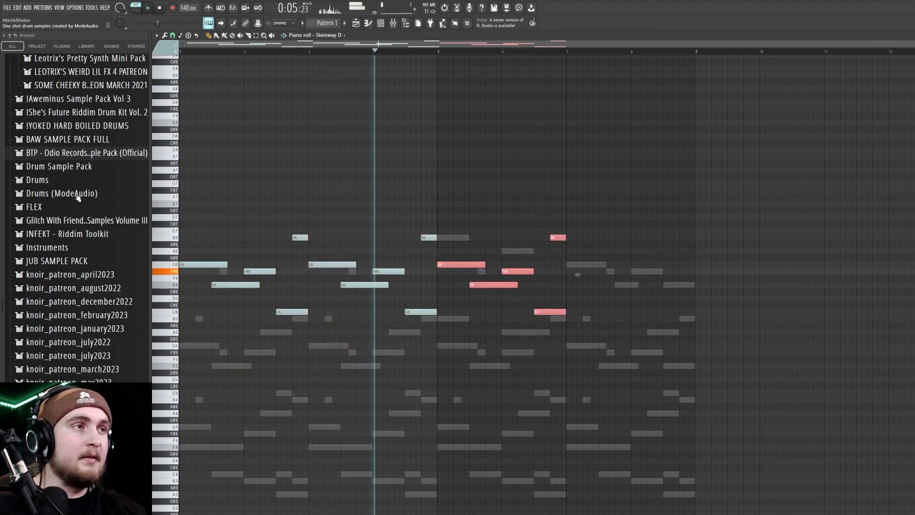
pyautogui.hotkey('ctrl', 'b')
# Add three-quarter-bar notes on E7, D7 and B6 at the starts of bars 1, 2 and 3, checking them in playback.
pyautogui.press('F9')
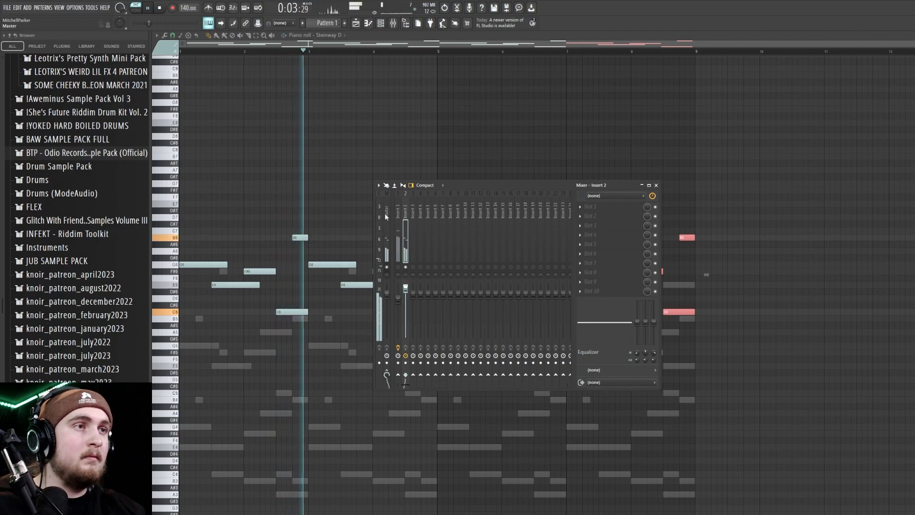
pyautogui.press('F9')
pyautogui.click(196, 264)
pyautogui.press('space')
pyautogui.moveTo(197, 203)
pyautogui.mouseDown()
pyautogui.moveTo(188, 218)
pyautogui.moveTo(198, 352)
pyautogui.moveTo(189, 425)
pyautogui.moveTo(183, 204)
pyautogui.mouseUp()
pyautogui.press('space')
pyautogui.press('space')
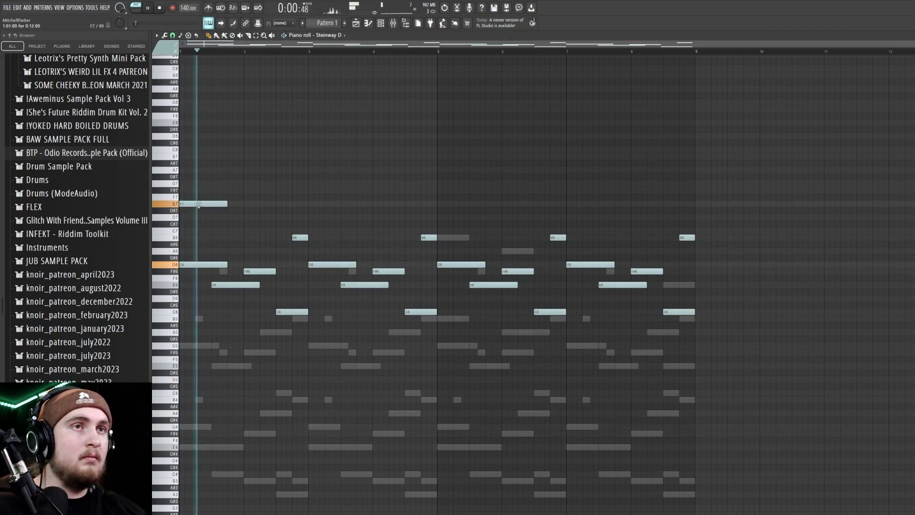
pyautogui.click(249, 217)
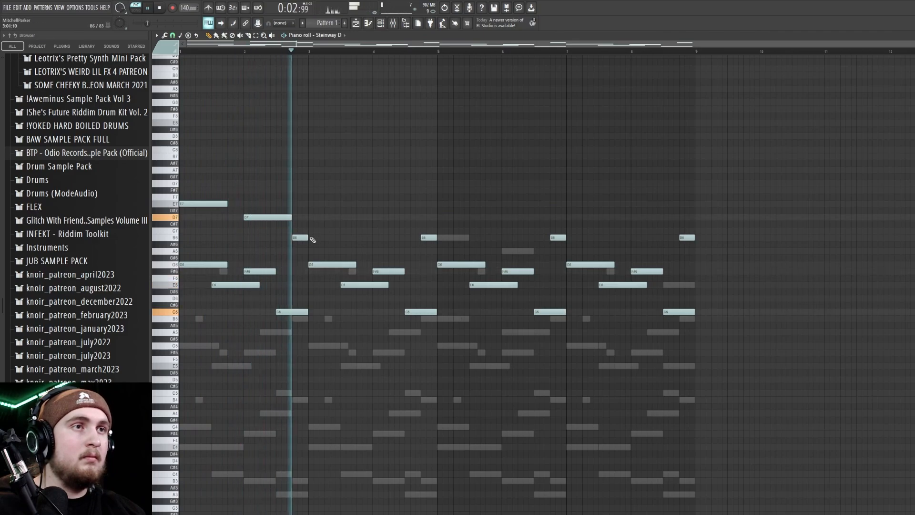
pyautogui.click(325, 238)
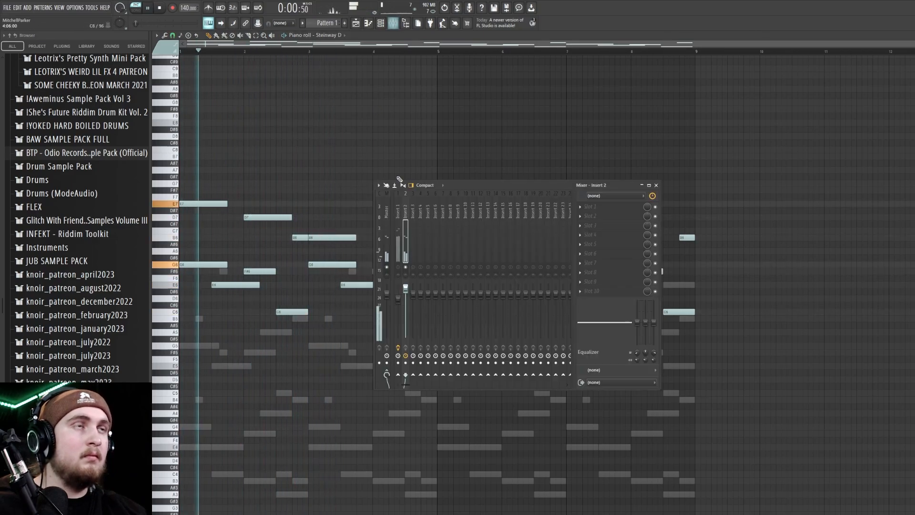
# Lower the volume of mixer track Insert 1 to 88%.
pyautogui.click(393, 23)
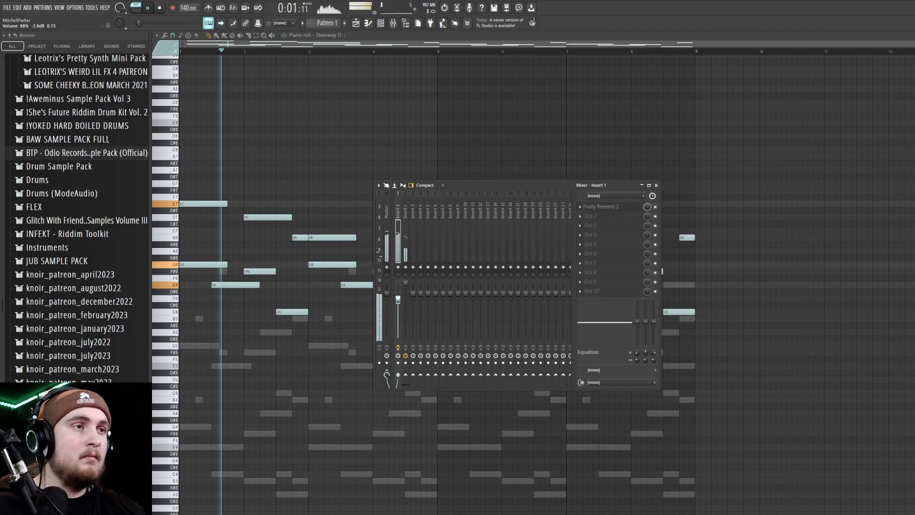
pyautogui.press('F9')
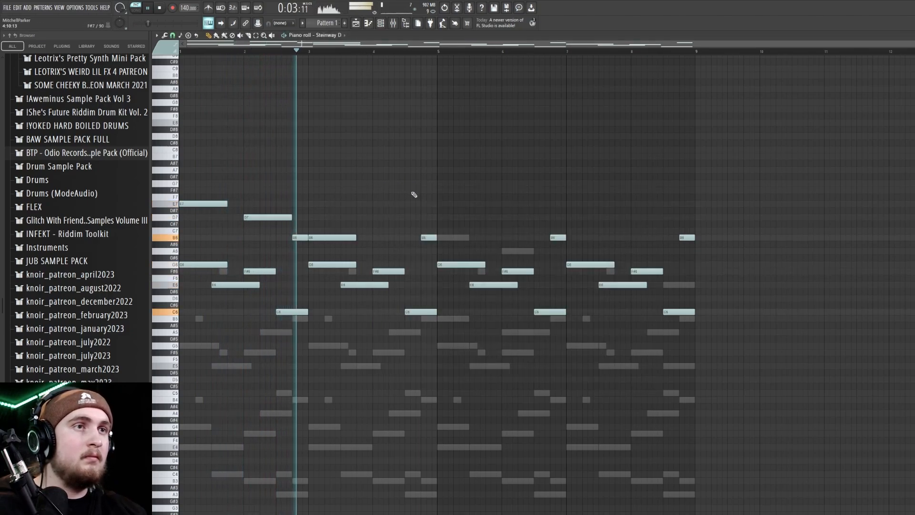
# Try extra piano notes on A6 in bar 3 and B6 at the start of bar 4, replaying from bar 3.
pyautogui.scroll(1, 362, 252)
pyautogui.press('space')
pyautogui.moveTo(335, 252); pyautogui.dragTo(341, 252)
pyautogui.rightClick(342, 251)
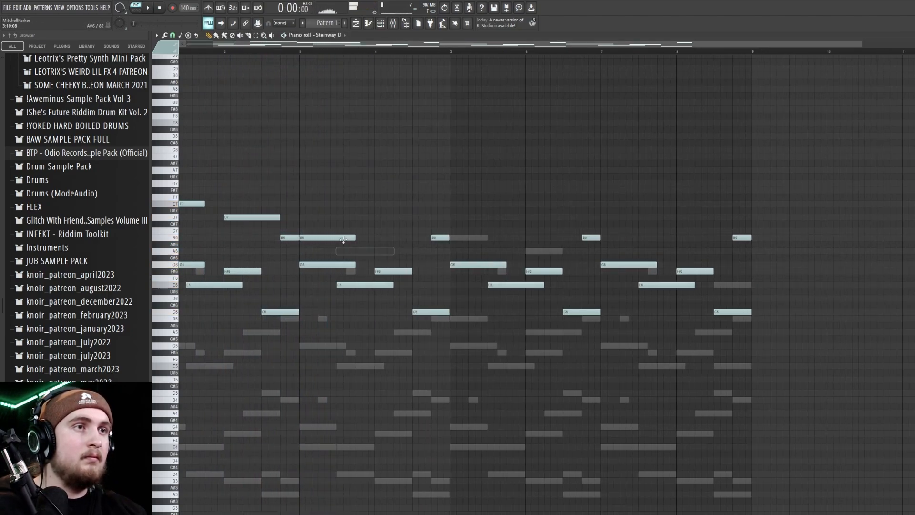
pyautogui.click(296, 51)
pyautogui.press('space')
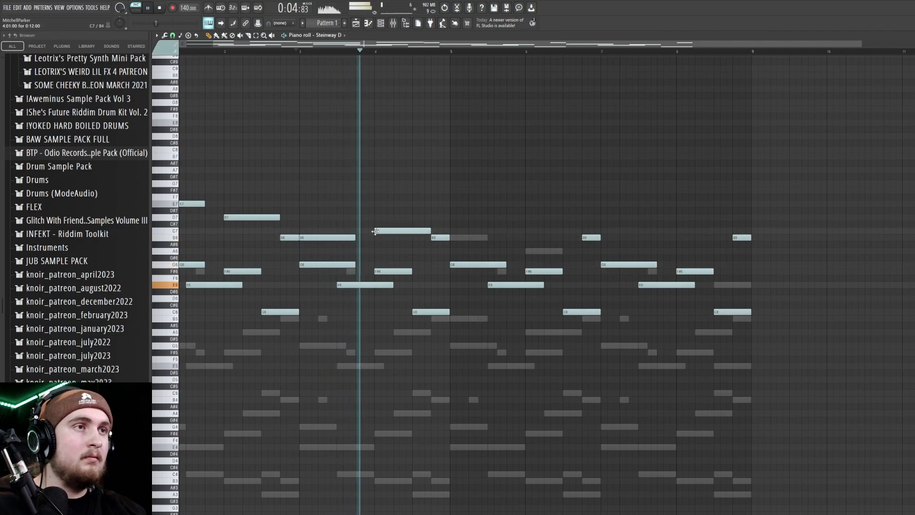
pyautogui.click(381, 237)
pyautogui.press('space')
pyautogui.press('space')
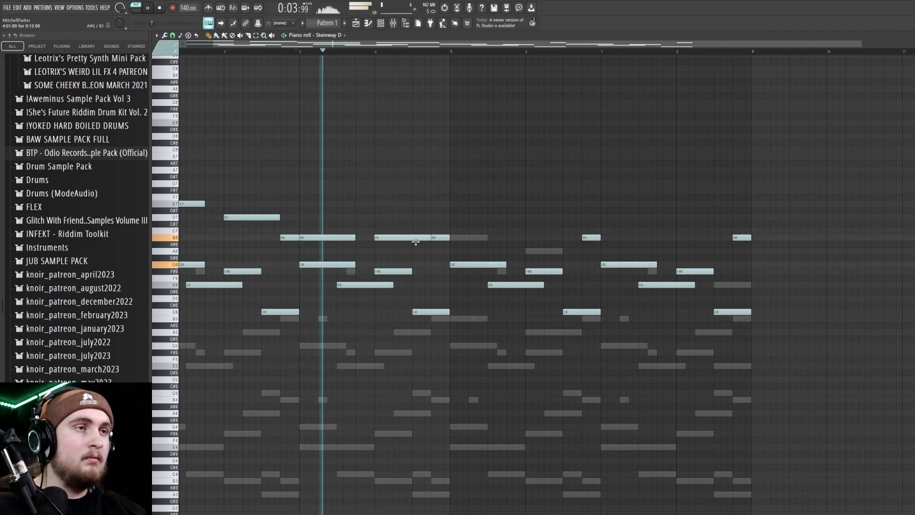
pyautogui.press('space')
pyautogui.rightClick(394, 238)
pyautogui.press('space')
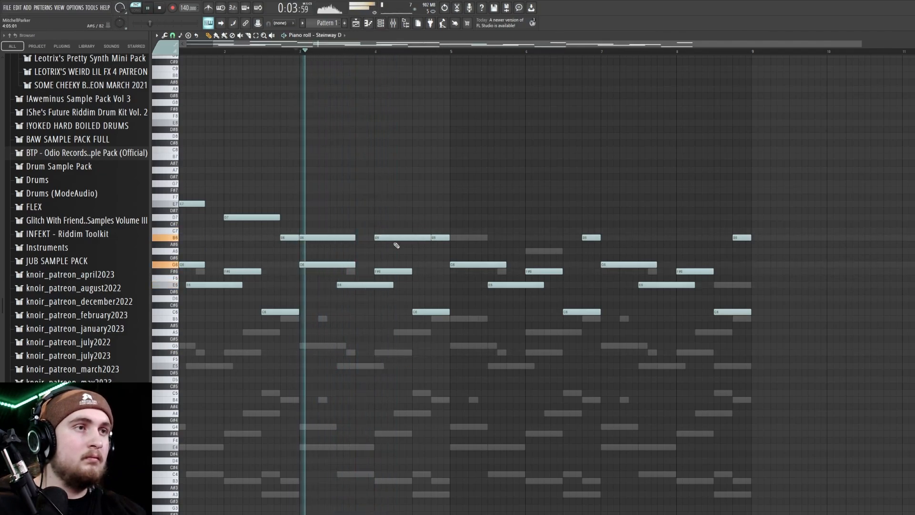
# Lengthen bar 4's F#6 note to three quarters of a bar and replace bars 5 to 8 with a duplicate of the first four.
pyautogui.moveTo(410, 272); pyautogui.dragTo(428, 267)
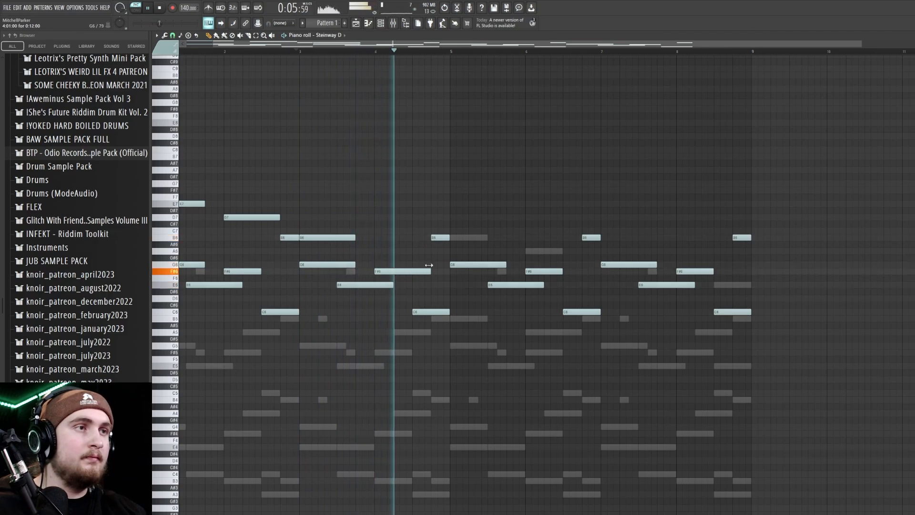
pyautogui.scroll(-1, 424, 285)
pyautogui.press('space')
pyautogui.moveTo(729, 348); pyautogui.dragTo(461, 181)
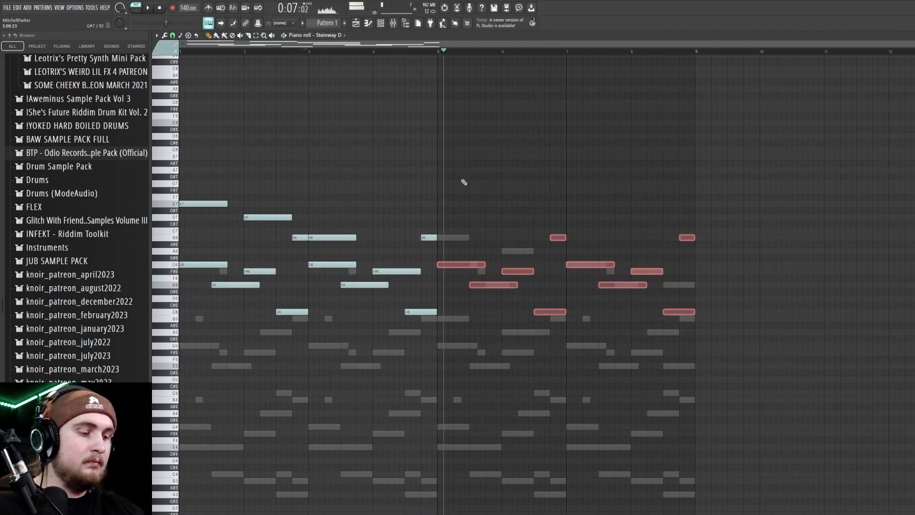
pyautogui.press('Delete')
pyautogui.hotkey('ctrl', 'a')
pyautogui.hotkey('ctrl', 'b')
# Solo mixer track Insert 2 and load Fruity Delay 3 into its first effect slot.
pyautogui.click(393, 23)
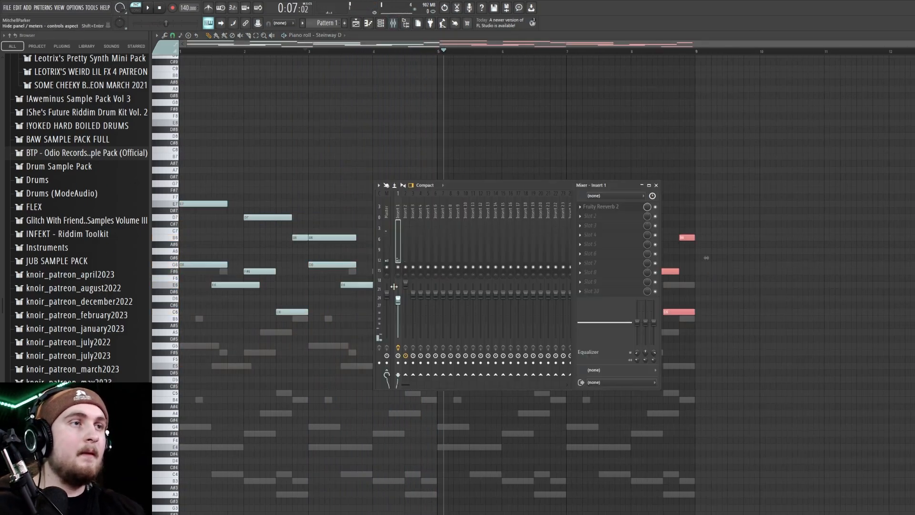
pyautogui.rightClick(405, 266)
pyautogui.click(406, 265)
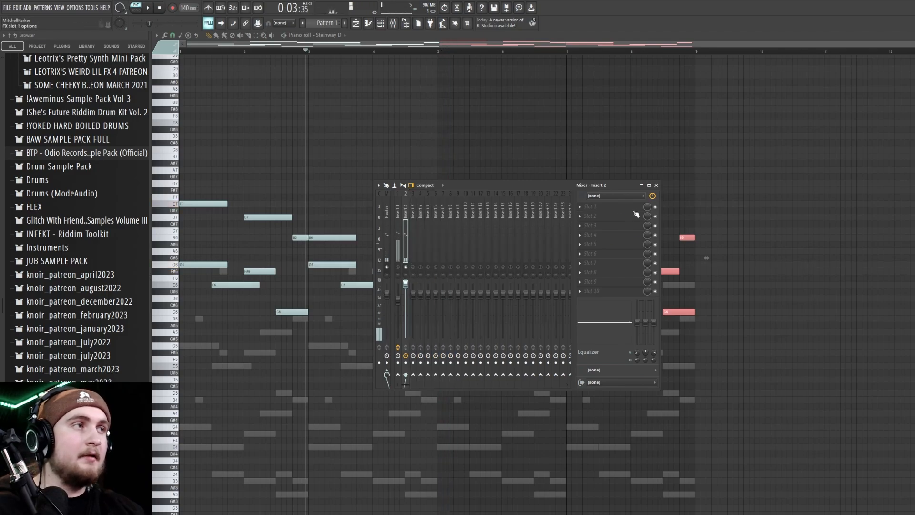
pyautogui.click(619, 207)
pyautogui.click(702, 71)
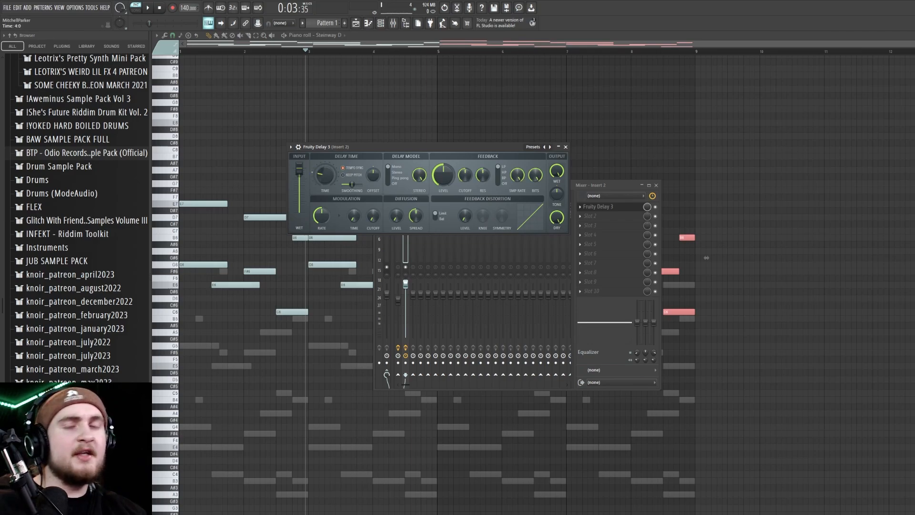
pyautogui.click(595, 216)
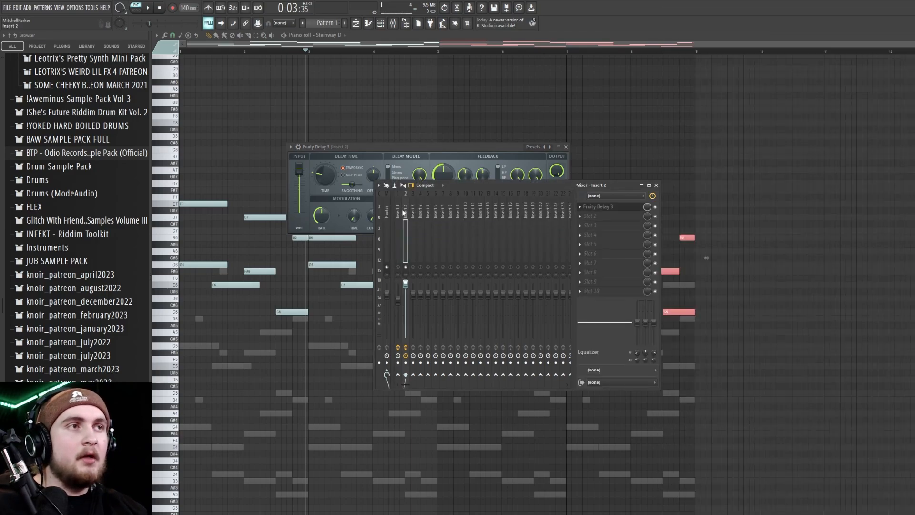
pyautogui.click(308, 164)
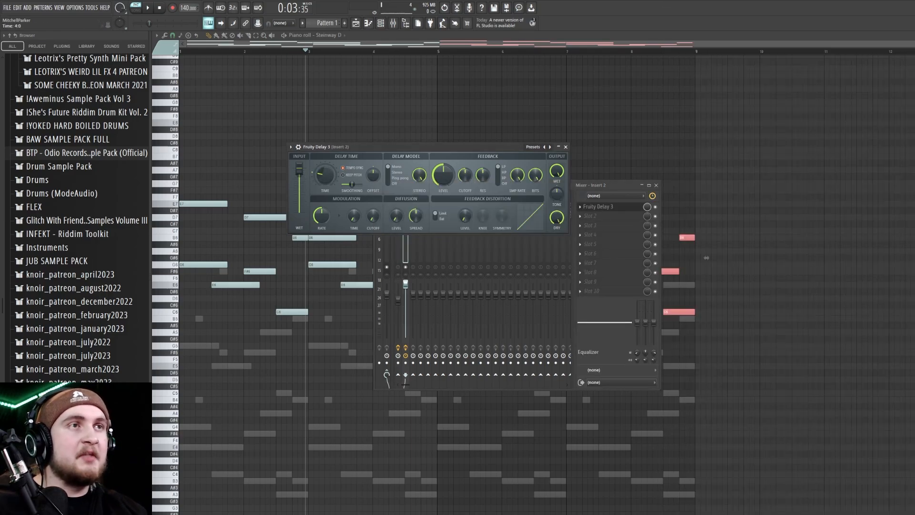
# Switch Fruity Delay 3 to the ping pong delay model and play the pattern from bar 1.
pyautogui.moveTo(373, 148); pyautogui.dragTo(354, 141)
pyautogui.click(382, 171)
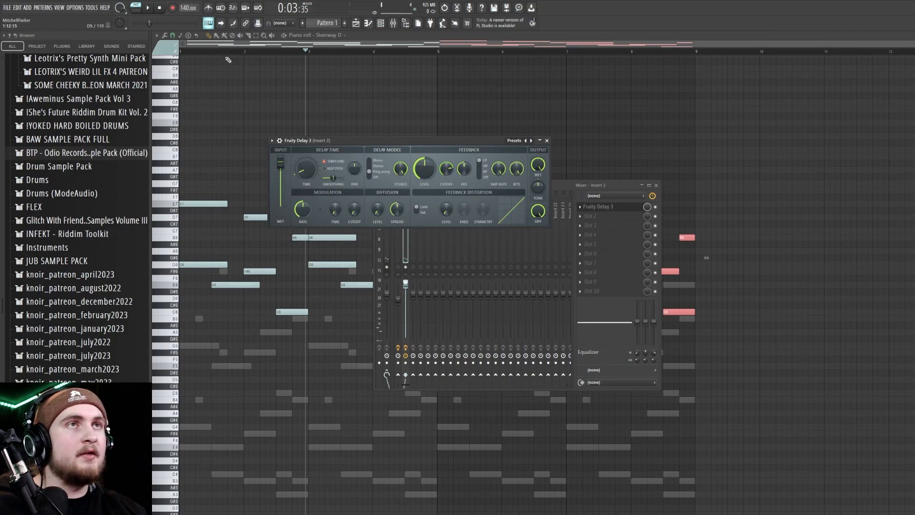
pyautogui.click(213, 51)
pyautogui.click(392, 24)
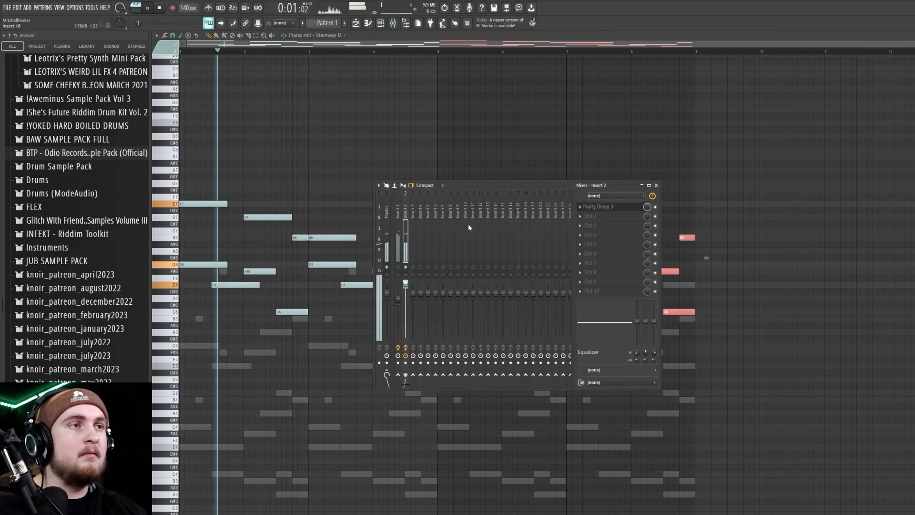
# Adjust the delay's feedback cutoff to about 4715 Hz during playback and close the delay window.
pyautogui.click(605, 207)
pyautogui.moveTo(464, 168)
pyautogui.mouseDown()
pyautogui.moveTo(464, 157)
pyautogui.moveTo(465, 165)
pyautogui.mouseUp()
pyautogui.click(485, 172)
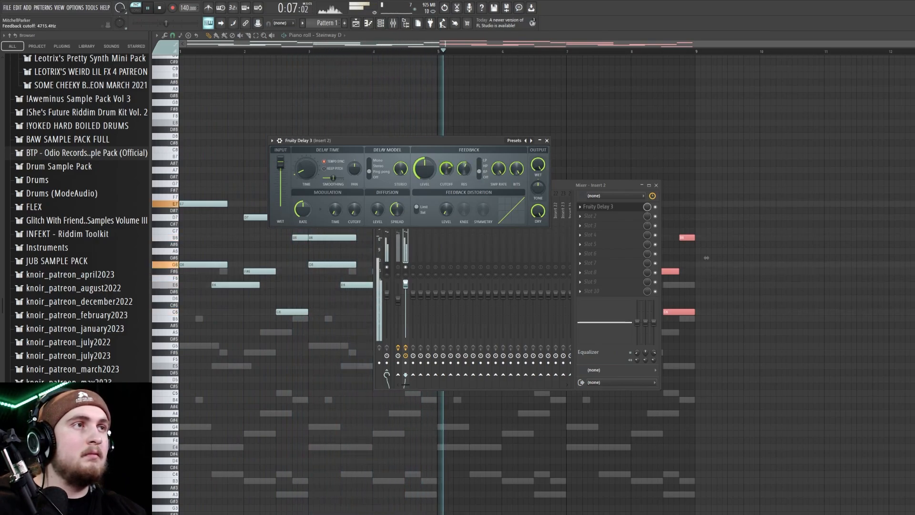
pyautogui.click(547, 140)
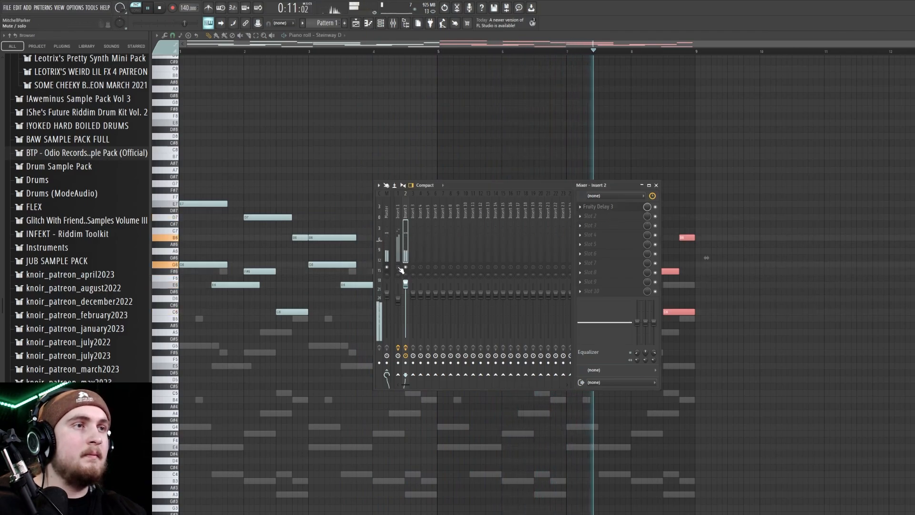
# Stop playback and dock mixer track Insert 3 to the left group.
pyautogui.press('space')
pyautogui.rightClick(413, 254)
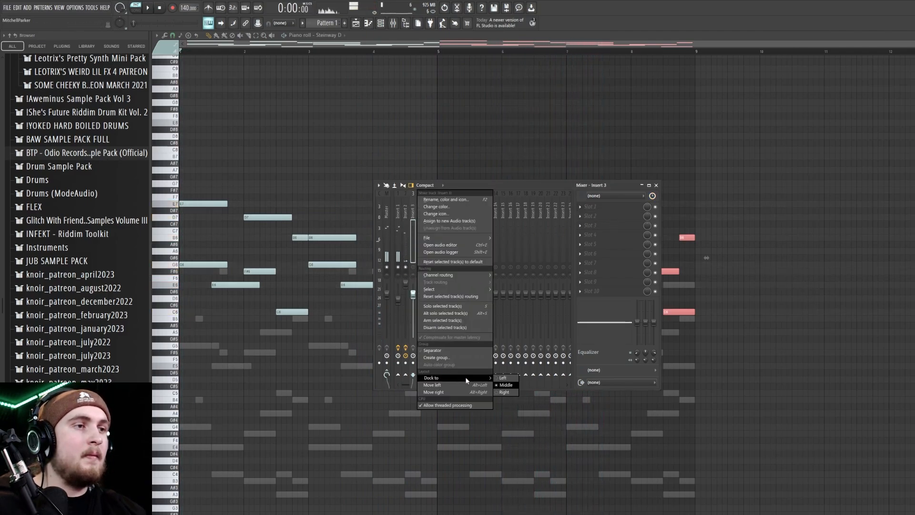
pyautogui.click(503, 377)
# Route mixer tracks Insert 2 and Insert 1 into Insert 3 and check the routing with short playbacks.
pyautogui.click(414, 246)
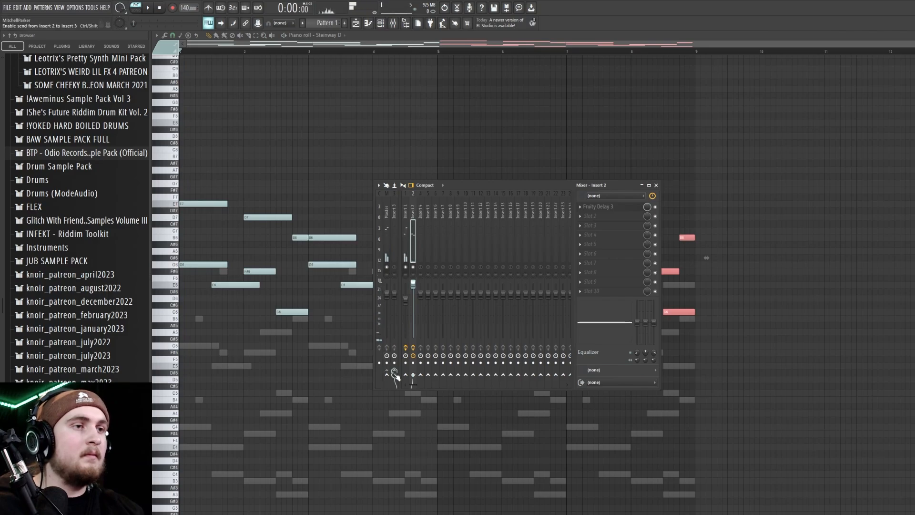
pyautogui.click(407, 242)
pyautogui.press('space')
pyautogui.press('space')
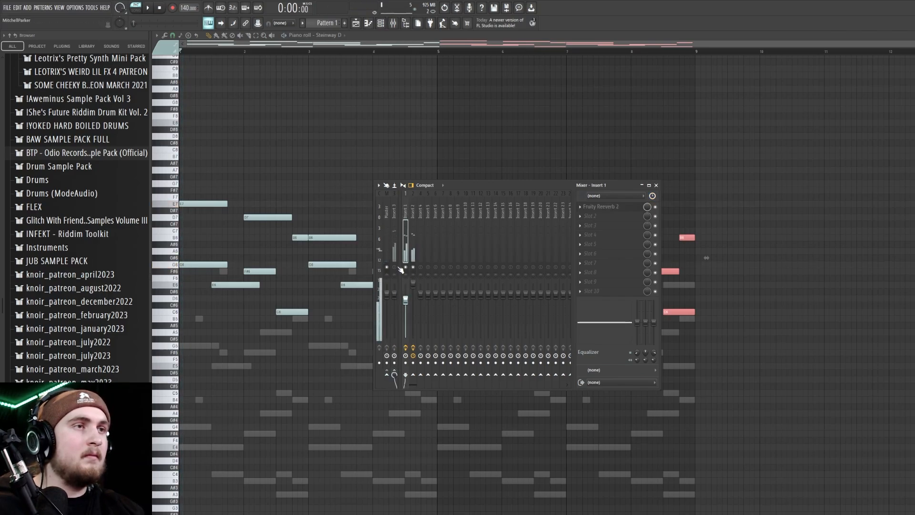
pyautogui.click(394, 266)
pyautogui.press('space')
pyautogui.press('space')
# Load OTT on Insert 3 with depth 38%, upward strength 53% and downward strength 55%, then close it.
pyautogui.click(395, 253)
pyautogui.click(618, 206)
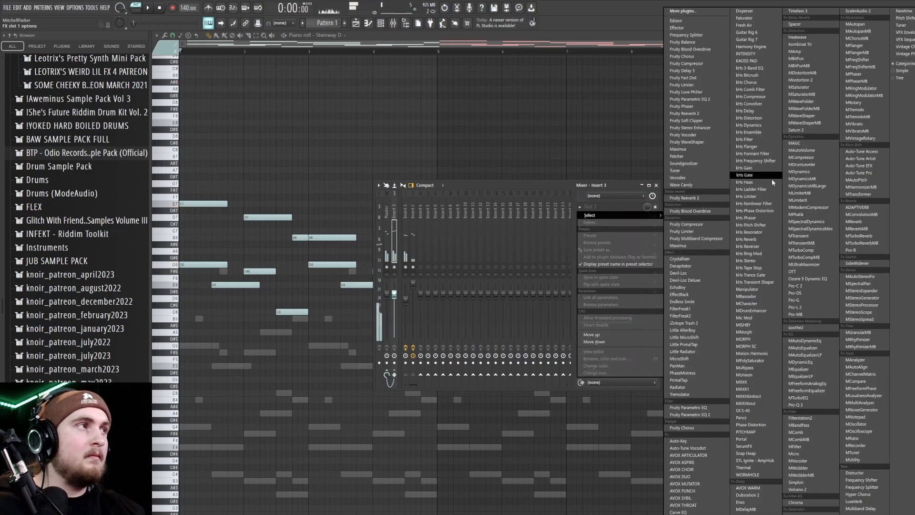
pyautogui.click(793, 271)
pyautogui.press('space')
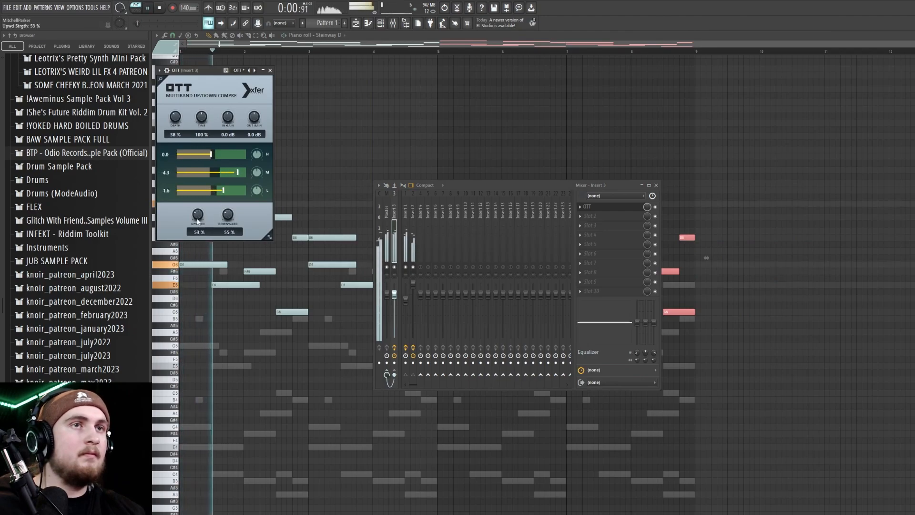
pyautogui.click(270, 71)
# Lower the volume of Insert 2 slightly to balance it against Insert 1 during playback.
pyautogui.click(413, 250)
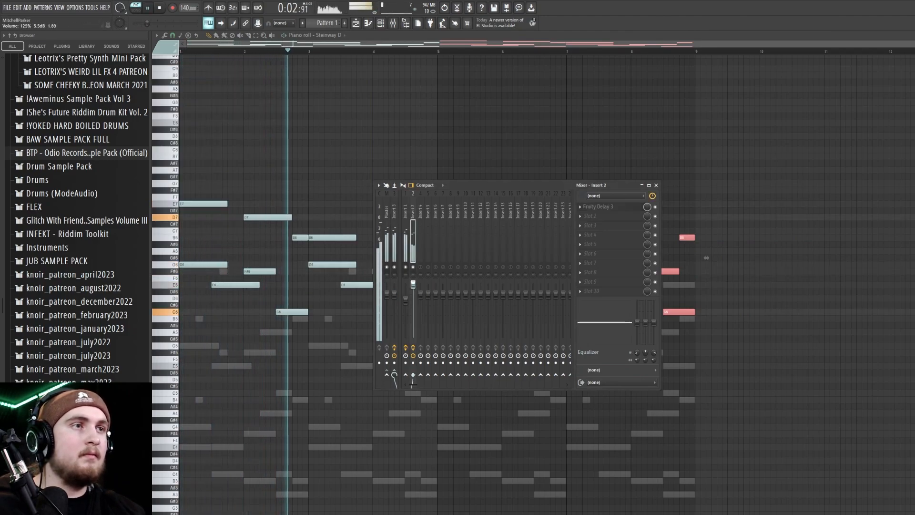
pyautogui.click(407, 251)
pyautogui.click(413, 251)
pyautogui.press('space')
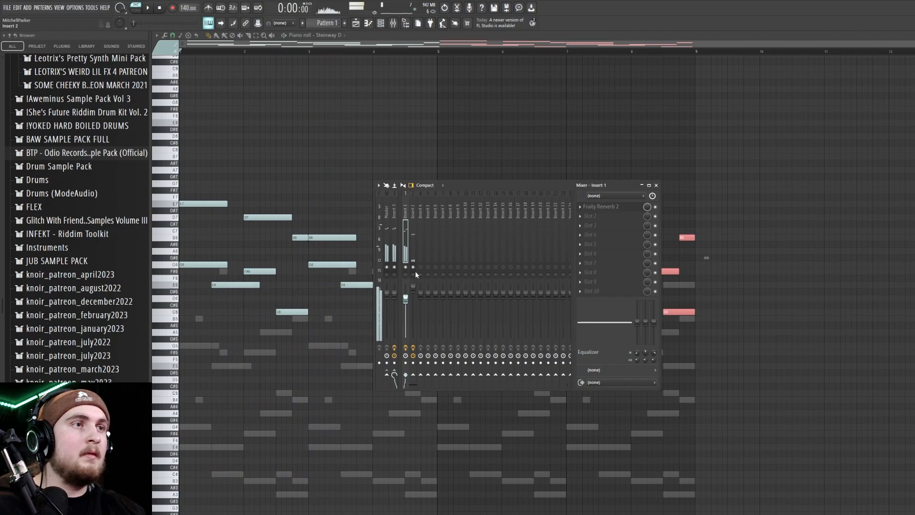
# Load Fruity Parametric EQ 2 into Insert 1's second effect slot with the 40Hz cut preset.
pyautogui.click(406, 250)
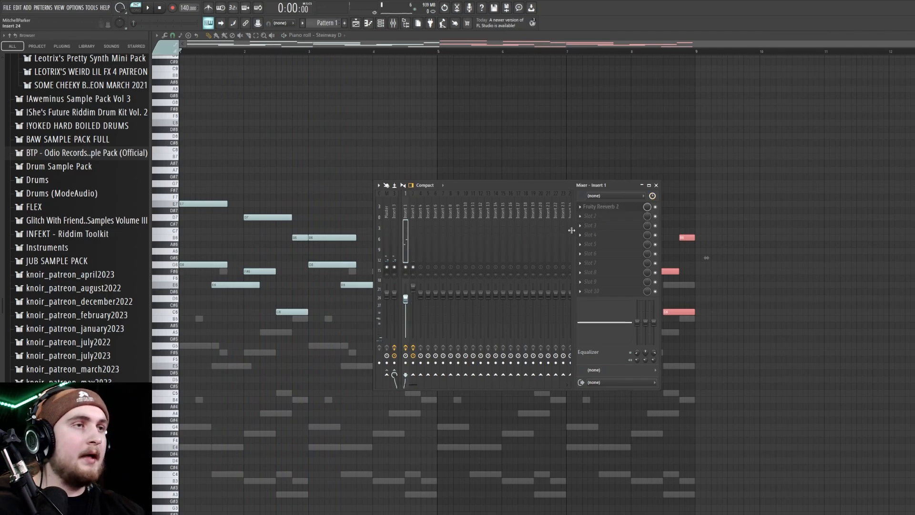
pyautogui.click(594, 216)
pyautogui.click(696, 103)
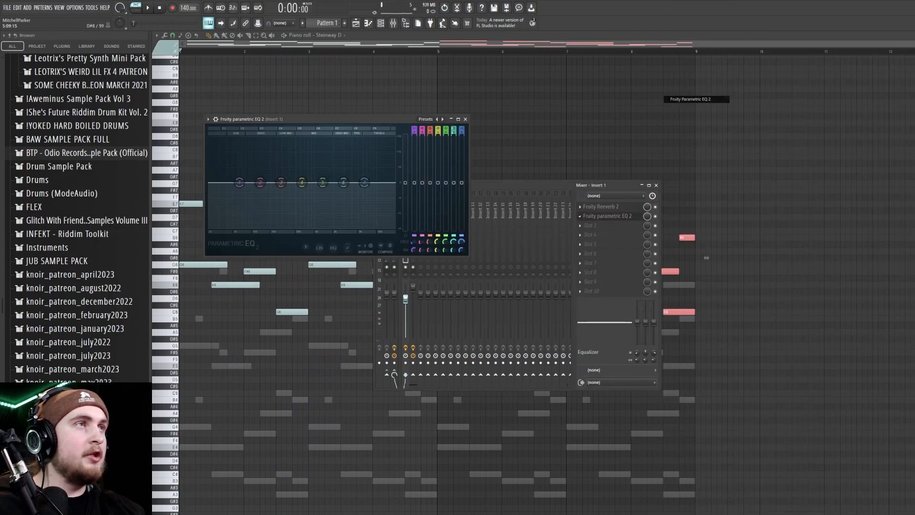
pyautogui.click(433, 119)
pyautogui.click(437, 162)
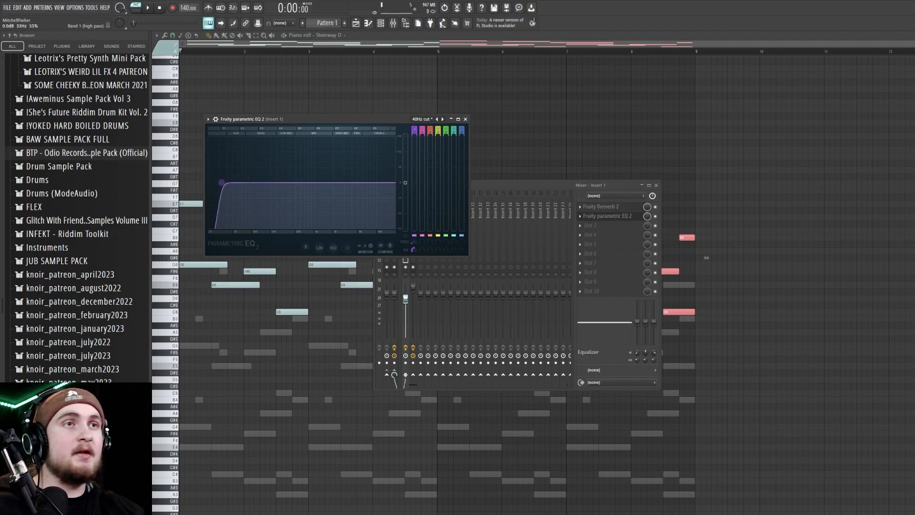
# Raise the EQ's high-pass cutoff past 97 Hz and listen to the filtered pads.
pyautogui.moveTo(222, 182); pyautogui.dragTo(250, 183)
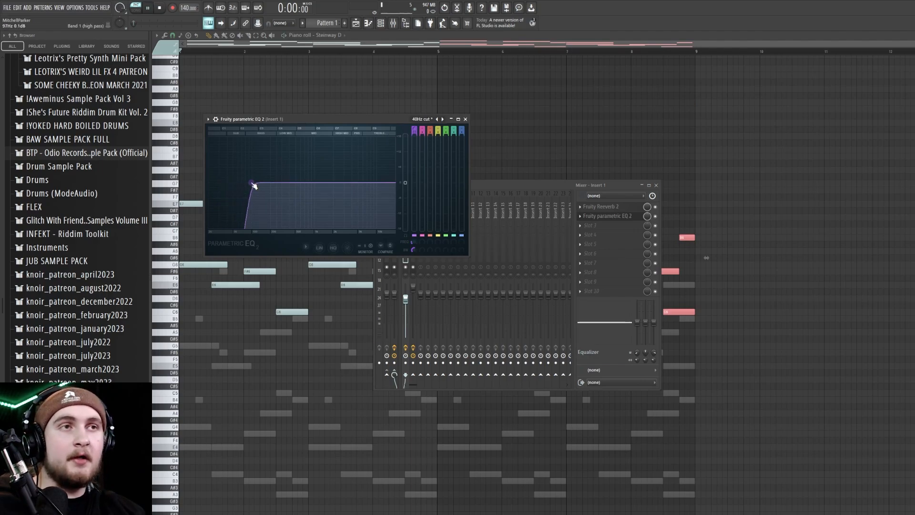
pyautogui.press('space')
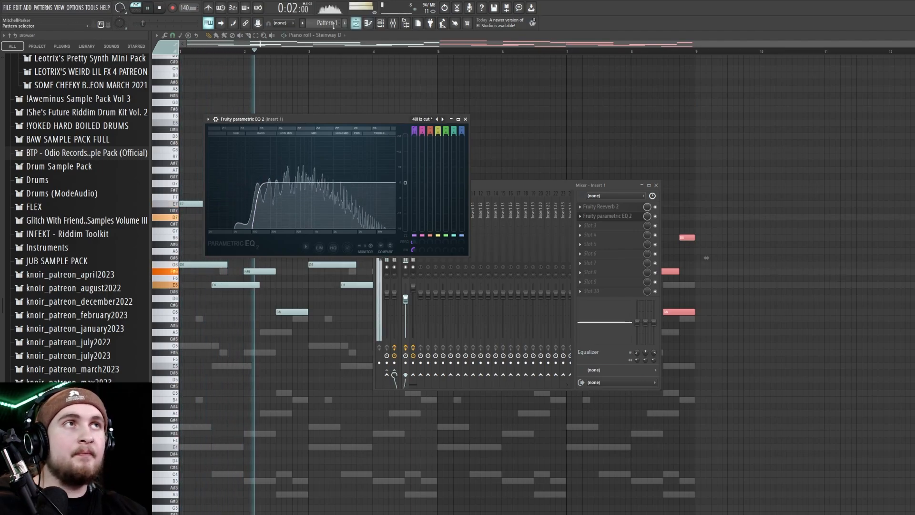
pyautogui.press('space')
# Add a third PoiZone, audition bass presets from the Xenos Soundworks bank and load BAS King Tubby.
pyautogui.click(27, 7)
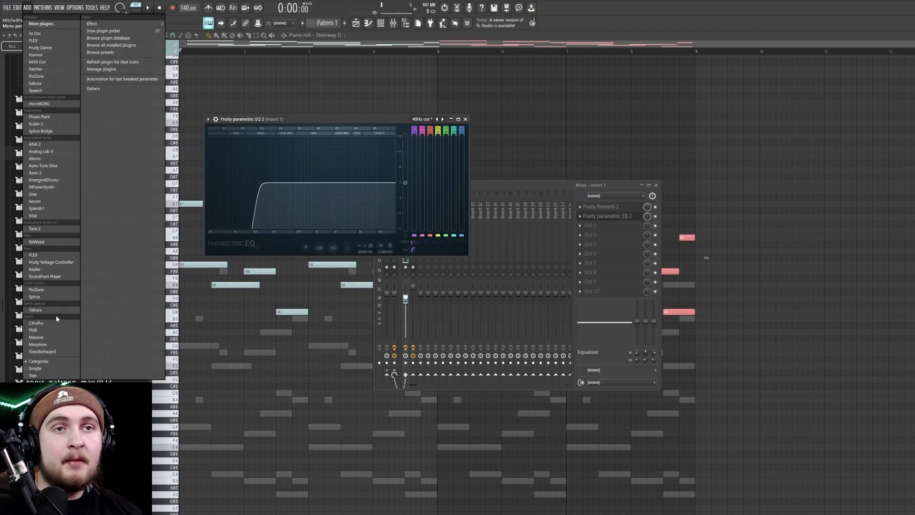
pyautogui.click(44, 290)
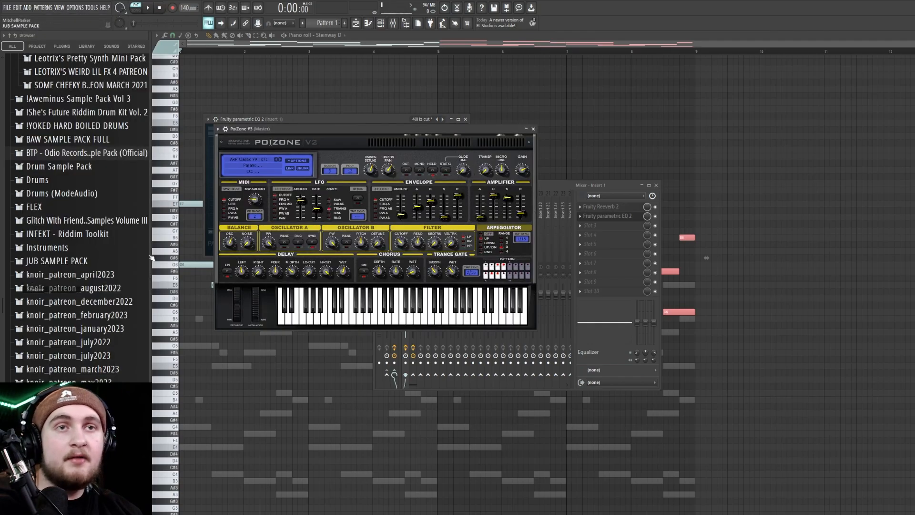
pyautogui.click(253, 158)
pyautogui.click(318, 190)
pyautogui.scroll(-6, 438, 212)
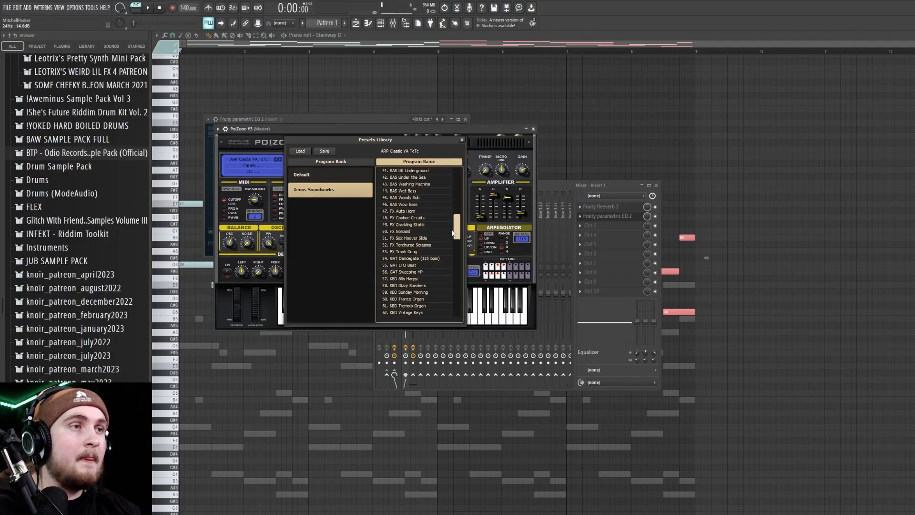
pyautogui.click(412, 212)
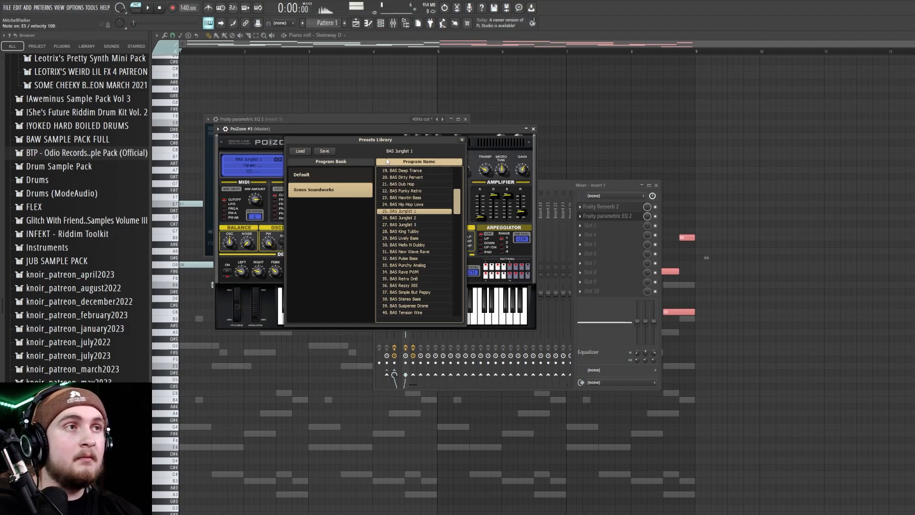
pyautogui.click(413, 218)
pyautogui.click(413, 231)
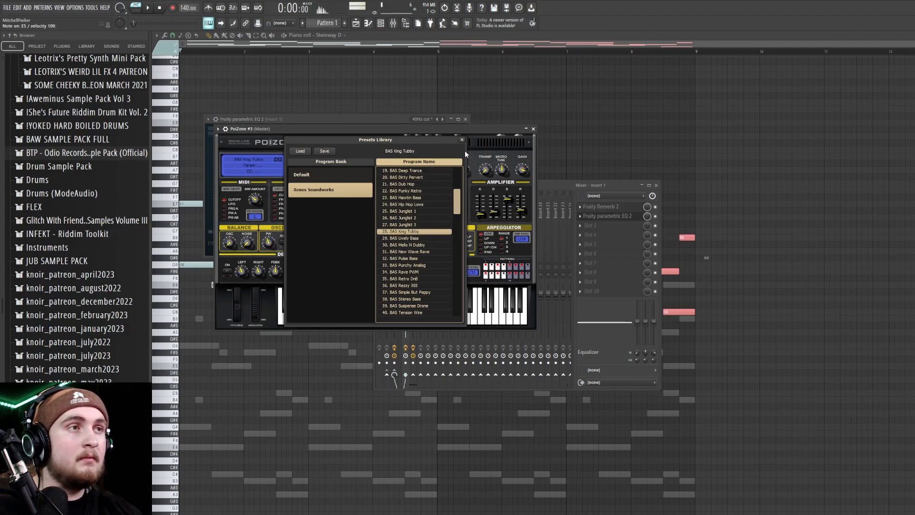
# Draw a two-bar bass line of half-bar notes E4, C4, B3 and A3 in PoiZone #3's piano roll.
pyautogui.click(382, 24)
pyautogui.rightClick(345, 210)
pyautogui.click(372, 211)
pyautogui.scroll(-3, 201, 344)
pyautogui.scroll(2, 199, 346)
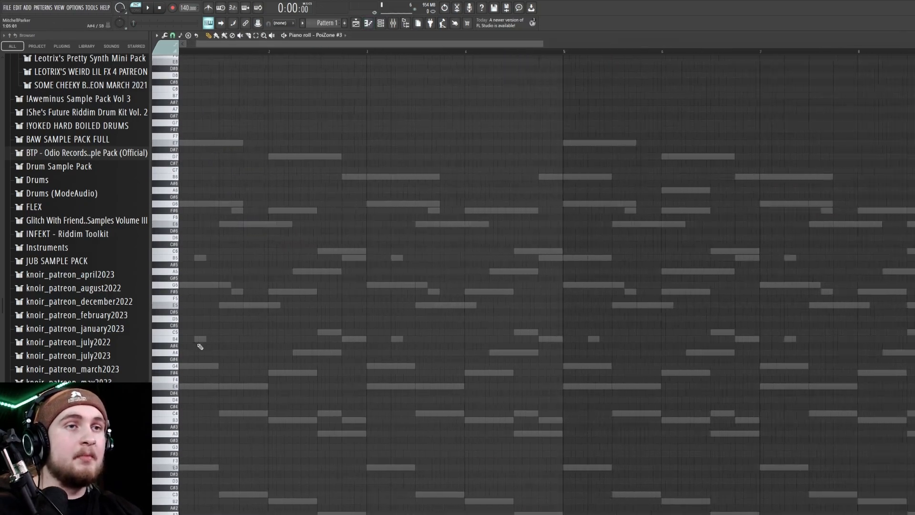
pyautogui.scroll(-4, 200, 347)
pyautogui.scroll(3, 248, 362)
pyautogui.hscroll(-2, 229, 371)
pyautogui.click(222, 307)
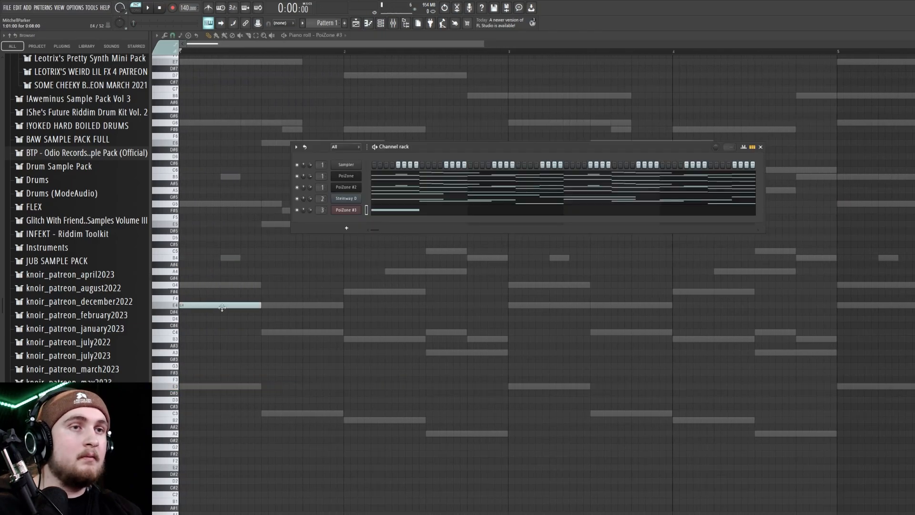
pyautogui.press('F6')
pyautogui.click(315, 332)
pyautogui.click(396, 339)
pyautogui.click(436, 353)
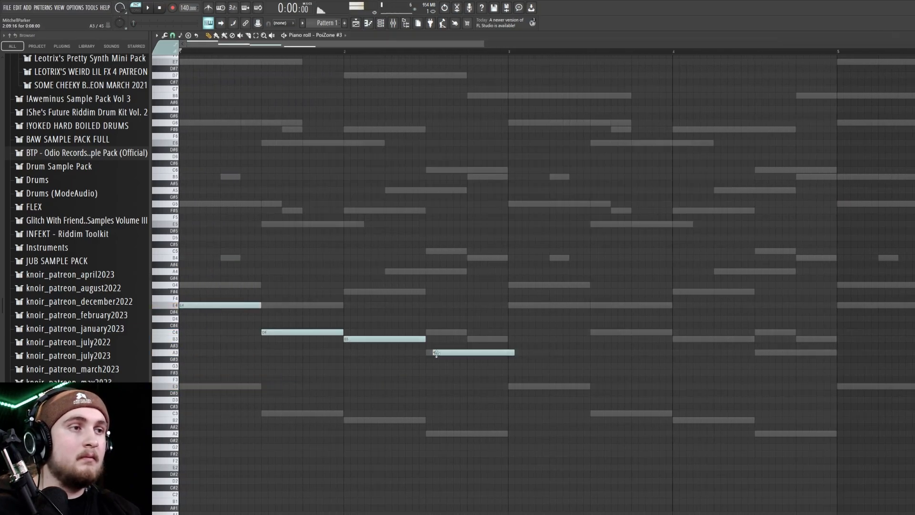
# Transpose all the bass notes up one octave and duplicate the two-bar phrase three times to fill eight bars.
pyautogui.hotkey('ctrl', 'a')
pyautogui.hotkey('ctrl', 'Up')
pyautogui.scroll(-2, 582, 336)
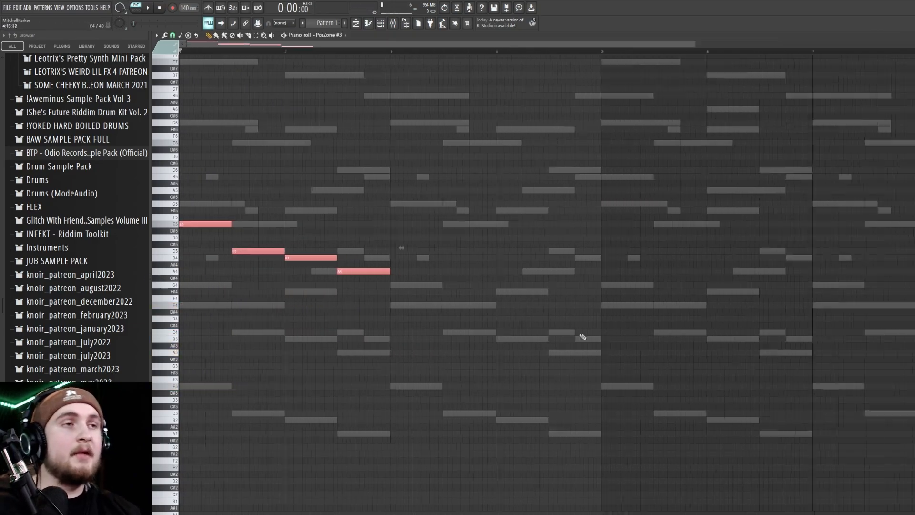
pyautogui.scroll(-2, 265, 178)
pyautogui.hotkey('ctrl', 'b')
pyautogui.hotkey('ctrl', 'b')
pyautogui.hotkey('ctrl', 'b')
# Deselect the notes, play back the pattern with the bass line and check Insert 2's level in the mixer.
pyautogui.click(204, 51)
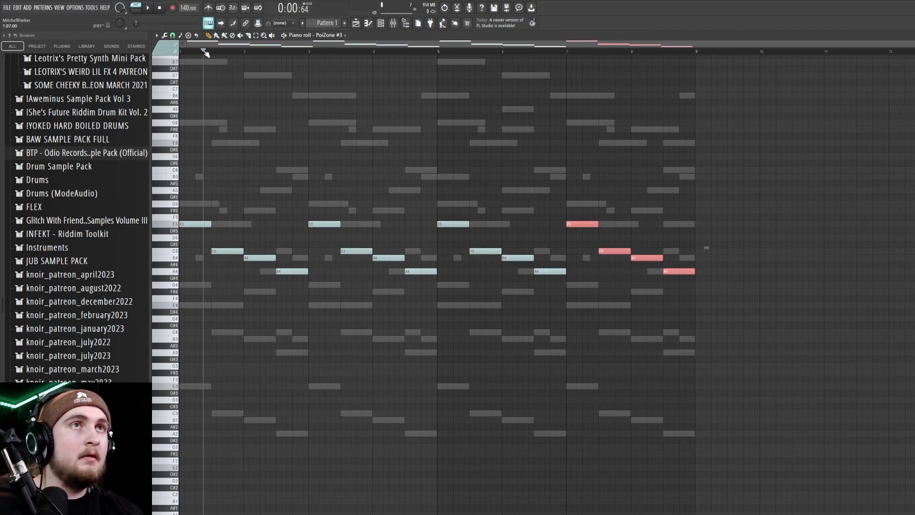
pyautogui.hotkey('ctrl', 'd')
pyautogui.press('space')
pyautogui.press('space')
pyautogui.click(393, 23)
pyautogui.press('space')
pyautogui.press('space')
pyautogui.click(413, 267)
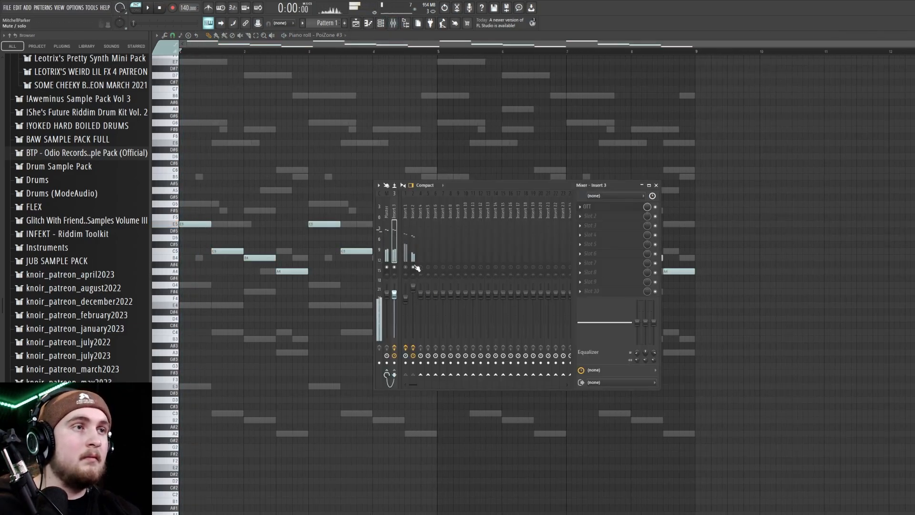
pyautogui.click(414, 260)
pyautogui.press('space')
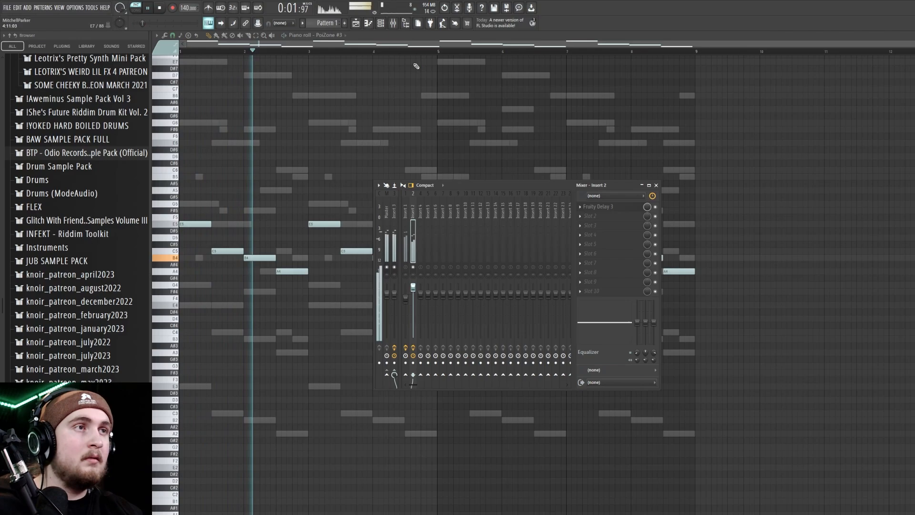
# Route the PoiZone #3 channel to mixer track 4 and resume playback.
pyautogui.click(381, 22)
pyautogui.press('space')
pyautogui.moveTo(321, 210); pyautogui.dragTo(320, 201)
pyautogui.press('space')
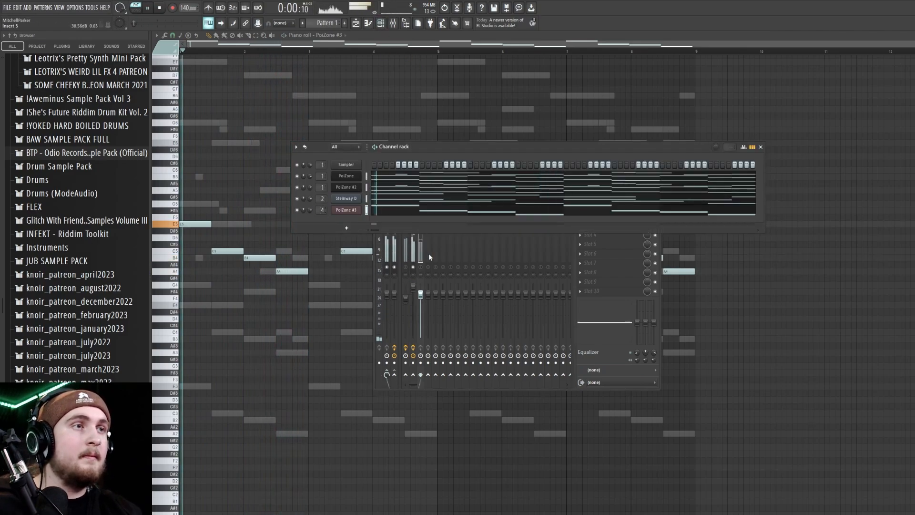
pyautogui.click(429, 257)
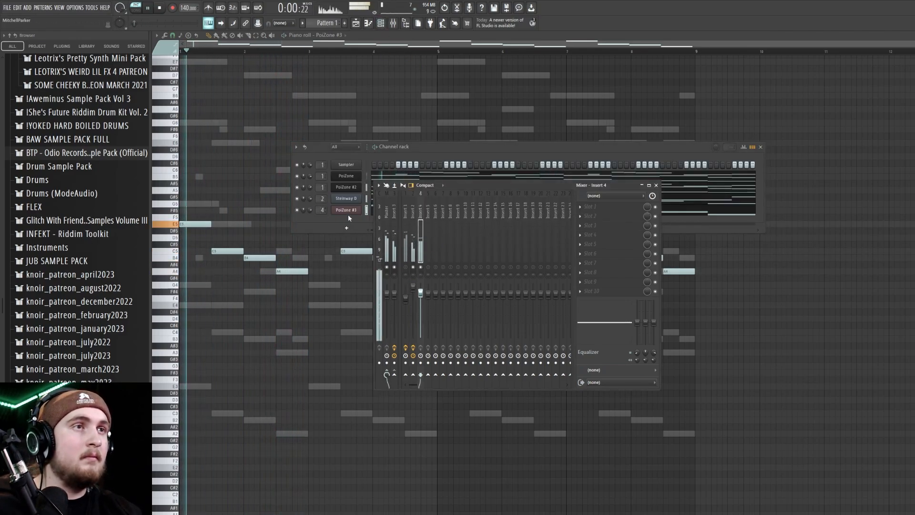
# Delete the stray A#5 note, transpose the whole bass line down one octave and replay it.
pyautogui.click(233, 183)
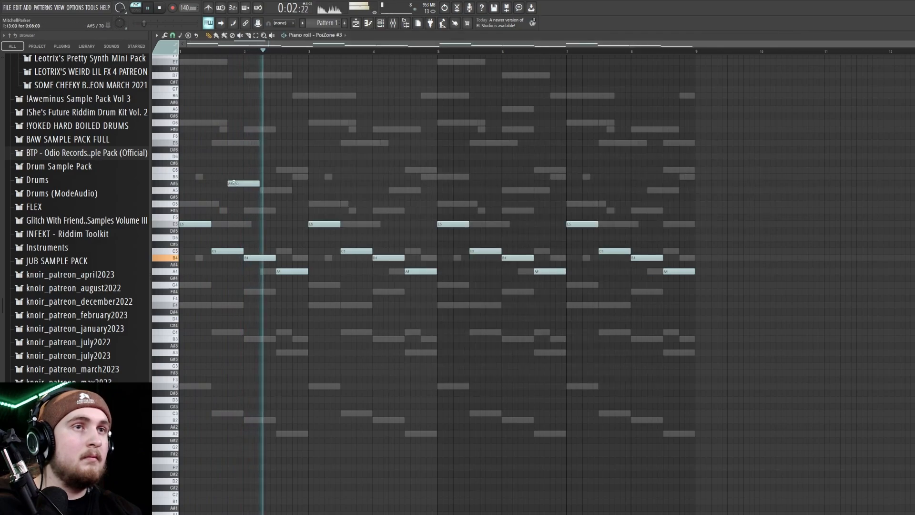
pyautogui.rightClick(233, 183)
pyautogui.press('space')
pyautogui.hotkey('ctrl', 'Down')
pyautogui.press('space')
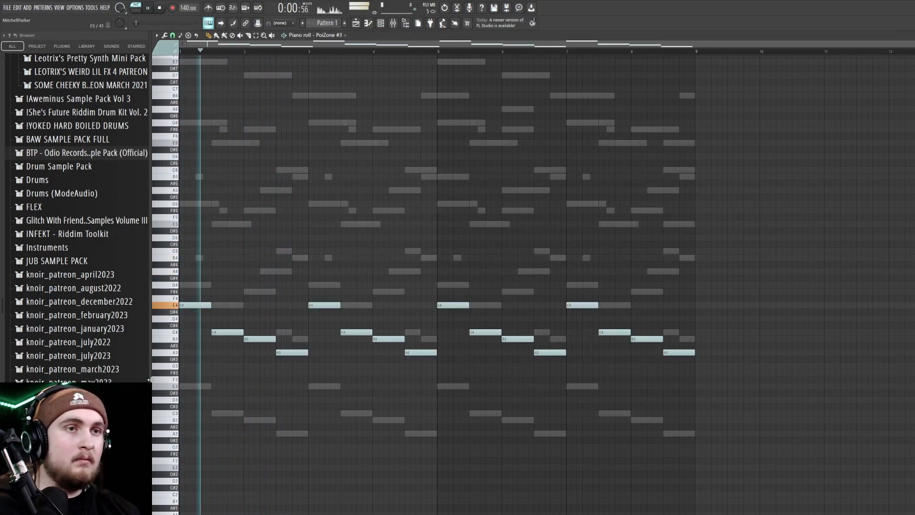
# Raise all B3 and A3 bass notes by one octave to B4 and A4 and replay the pattern.
pyautogui.moveTo(167, 373); pyautogui.dragTo(167, 340)
pyautogui.hotkey('ctrl', 'Up')
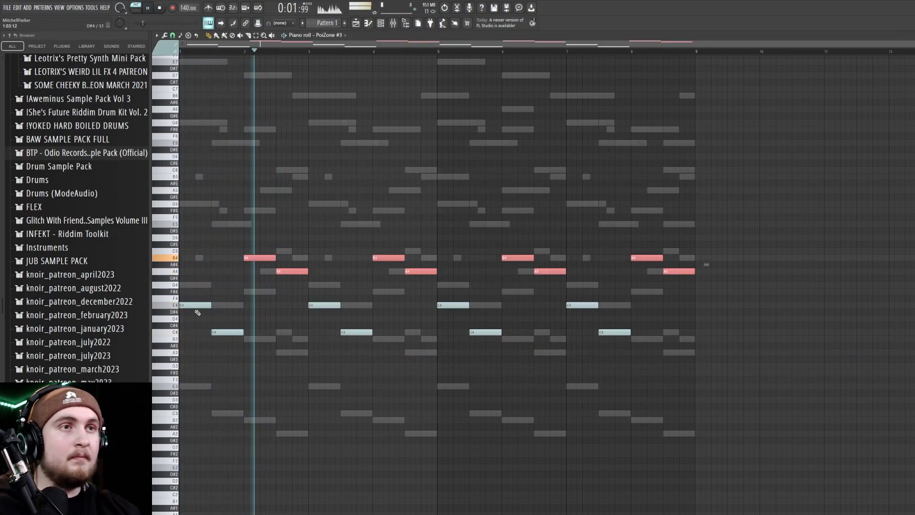
pyautogui.keyDown('ctrl'); pyautogui.click(224, 360); pyautogui.keyUp('ctrl')
pyautogui.press('space')
pyautogui.press('space')
pyautogui.press('space')
pyautogui.scroll(1, 192, 278)
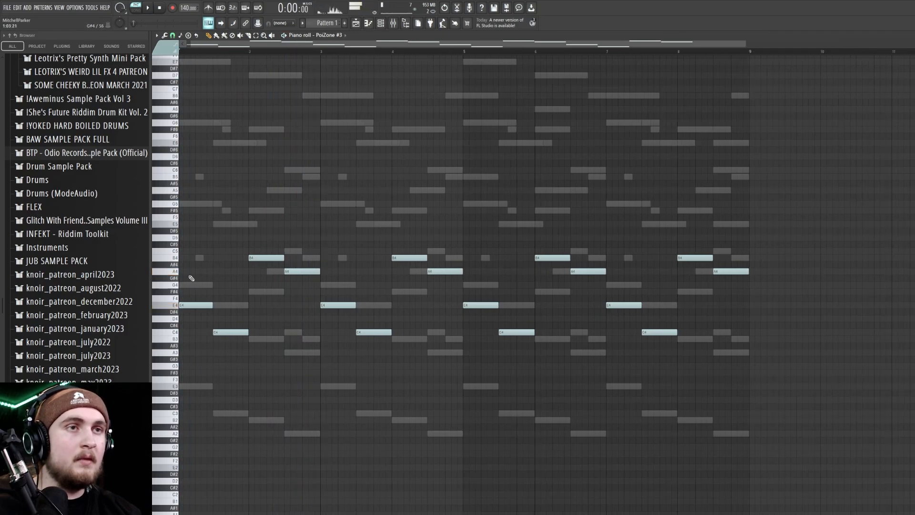
pyautogui.scroll(2, 191, 279)
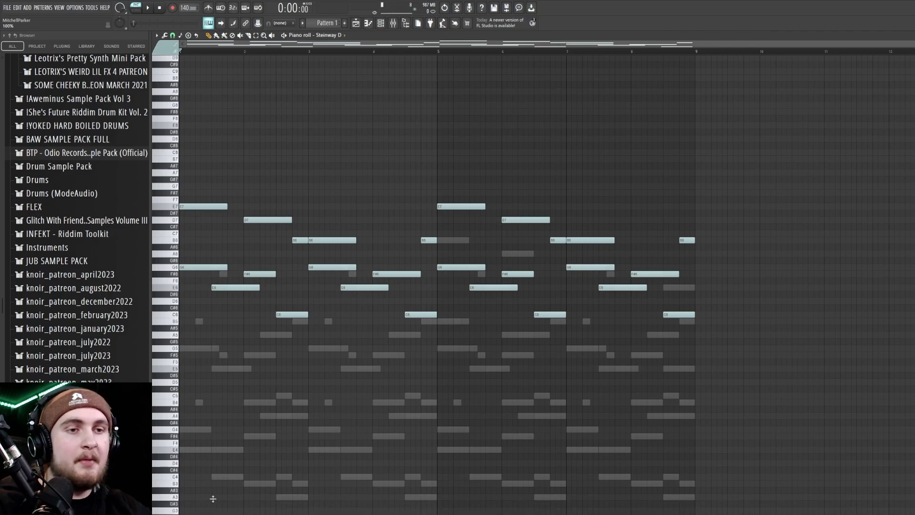
# Enlarge the velocity lane and lower the velocities of all Steinway D notes across the eight bars.
pyautogui.moveTo(211, 509); pyautogui.dragTo(212, 357)
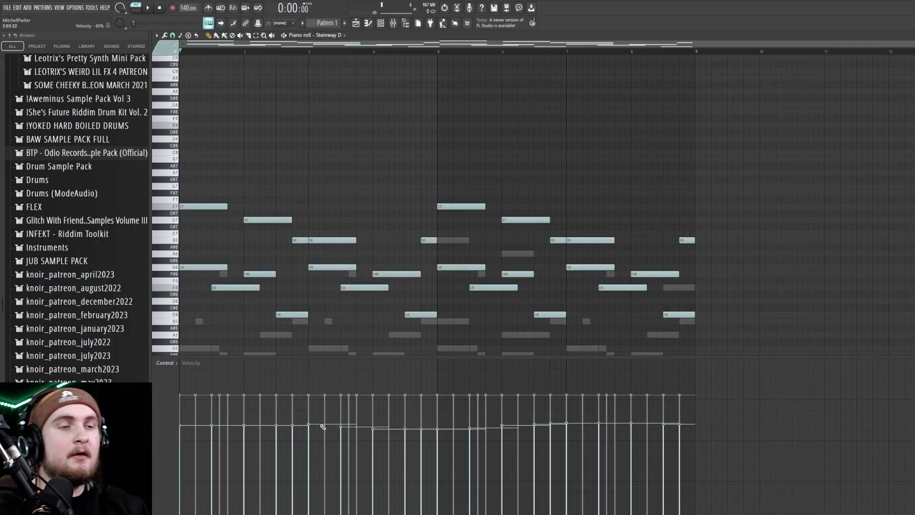
pyautogui.moveTo(219, 481); pyautogui.dragTo(164, 474)
pyautogui.press('space')
pyautogui.press('space')
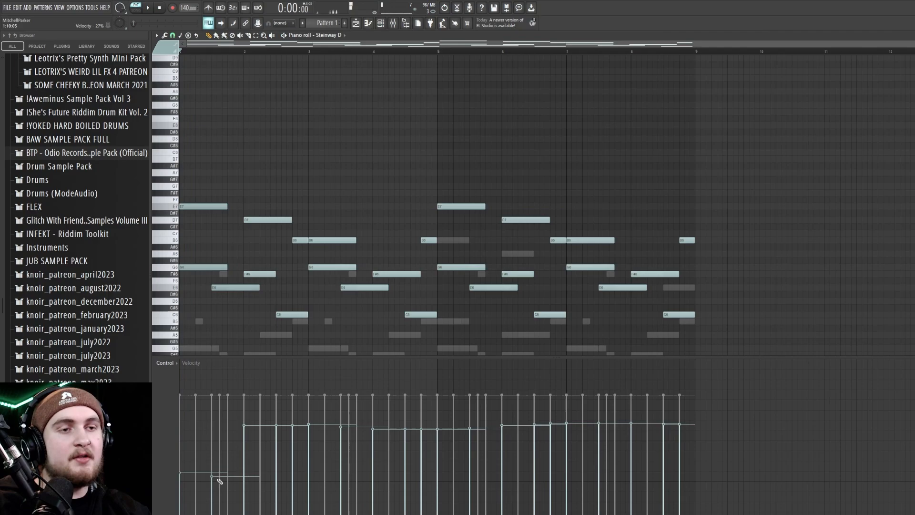
pyautogui.moveTo(224, 474)
pyautogui.mouseDown()
pyautogui.moveTo(260, 381)
pyautogui.moveTo(217, 368)
pyautogui.moveTo(262, 450)
pyautogui.moveTo(691, 452)
pyautogui.mouseUp()
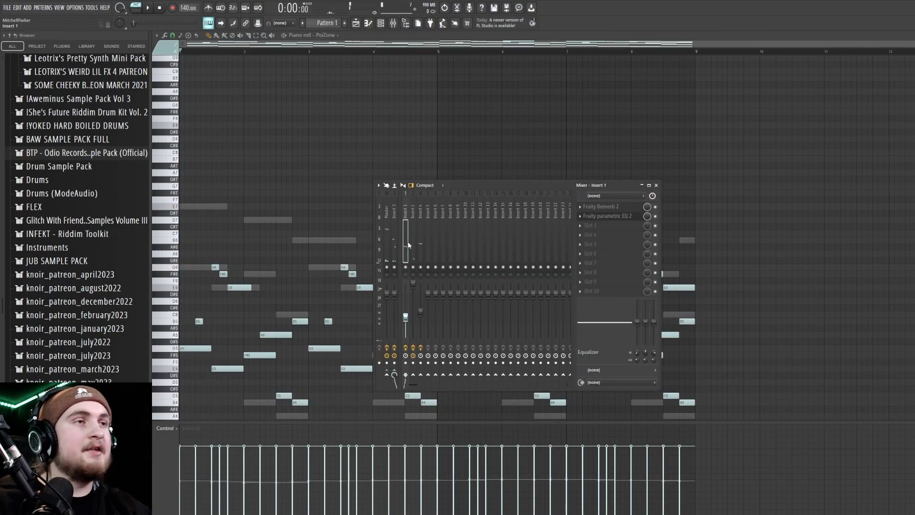
# Review the effects on mixer Inserts 1, 2 and 3, and open Insert 3's OTT during playback.
pyautogui.click(407, 247)
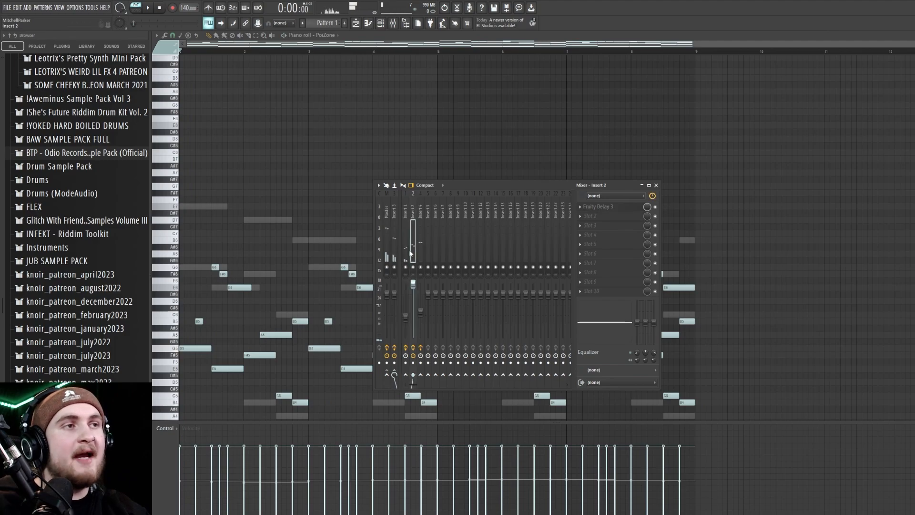
pyautogui.click(395, 245)
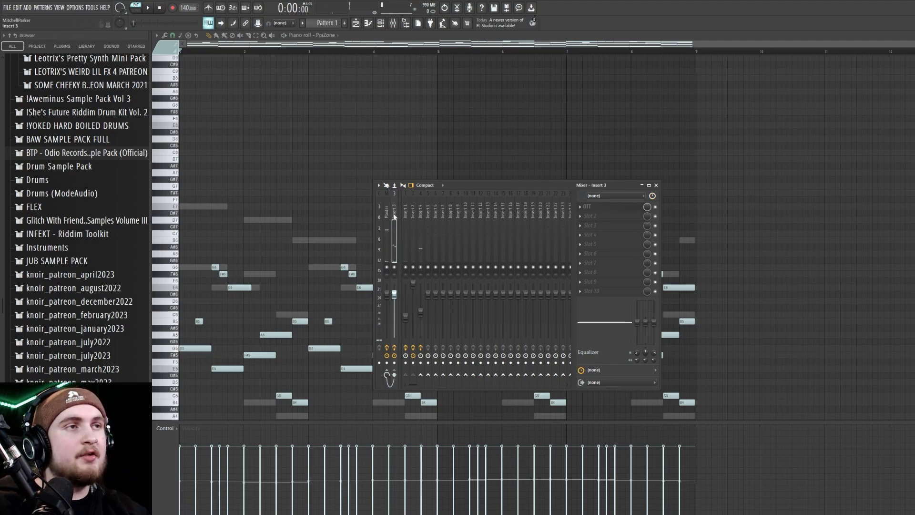
pyautogui.click(591, 208)
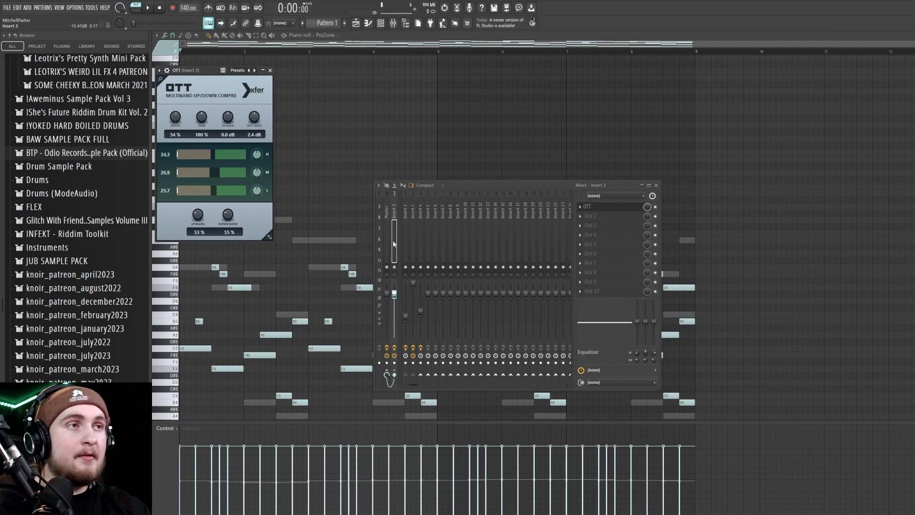
pyautogui.press('space')
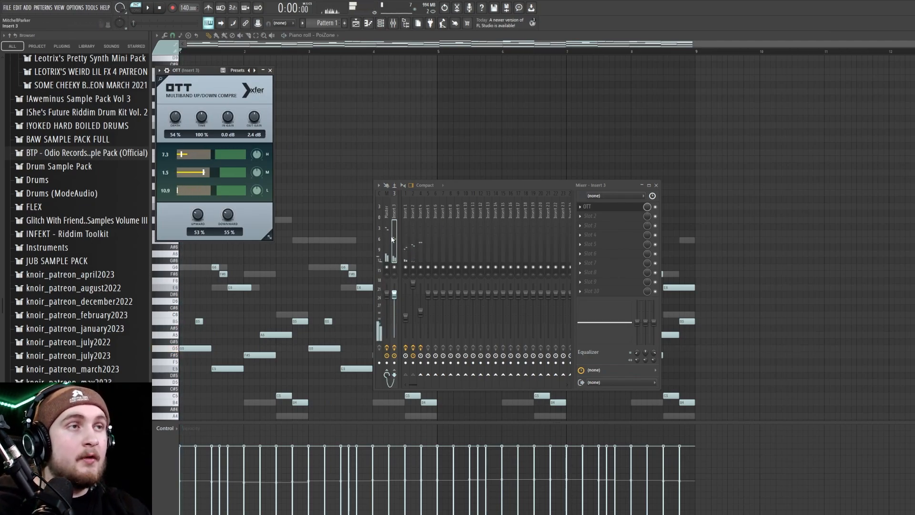
# Add Fruity Love Philter with the Simple lowpass preset after OTT on Insert 3, and create an automation clip for its filter cutoff.
pyautogui.click(601, 216)
pyautogui.moveTo(610, 224)
pyautogui.click(705, 91)
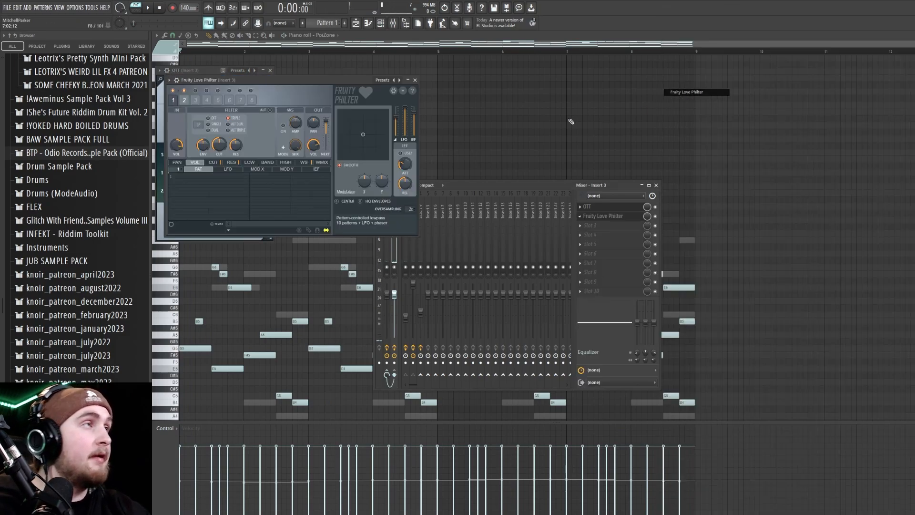
pyautogui.click(376, 80)
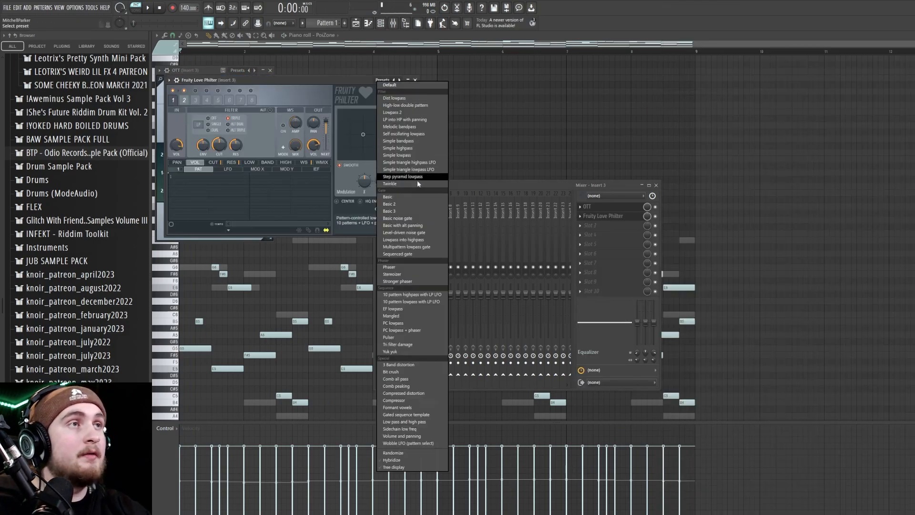
pyautogui.click(400, 155)
pyautogui.rightClick(217, 146)
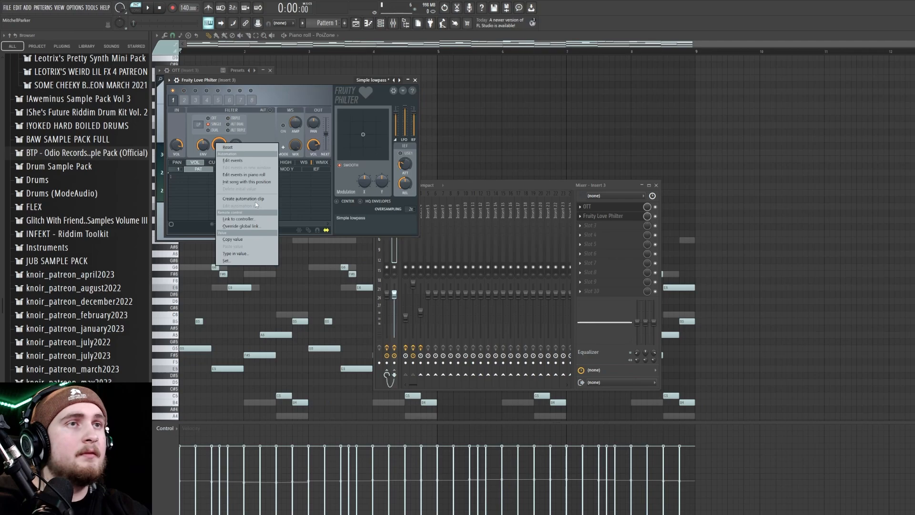
pyautogui.click(238, 199)
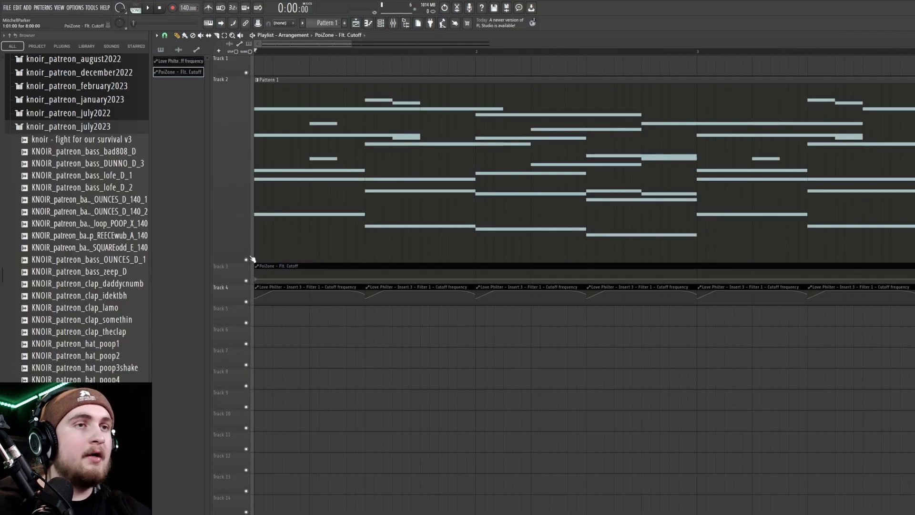
# Shrink playlist track 2 and add two points to the start of the PoiZone Flt. Cutoff automation clip on track 3.
pyautogui.moveTo(249, 261); pyautogui.dragTo(229, 103)
pyautogui.scroll(3, 285, 114)
pyautogui.rightClick(315, 118)
pyautogui.rightClick(362, 122)
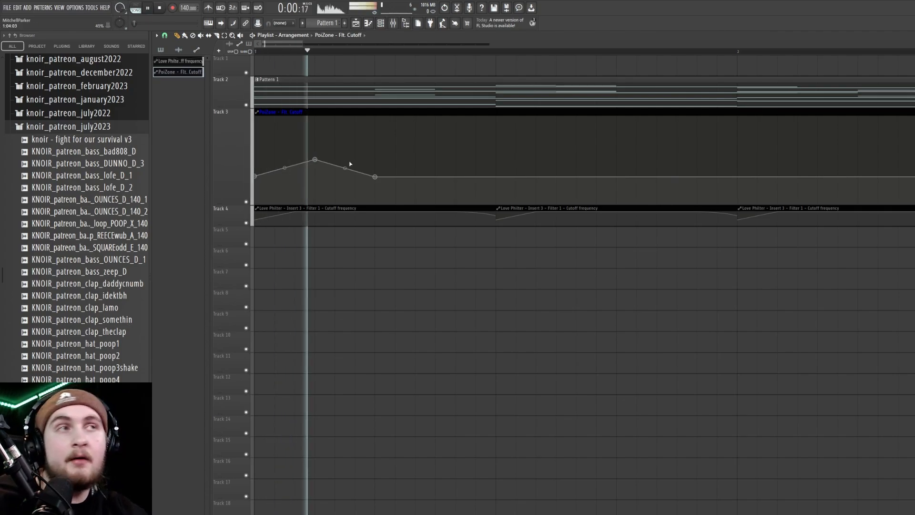
# Raise the second point and lower the first and third points of the PoiZone Flt. Cutoff automation to form a steep peak.
pyautogui.moveTo(315, 158); pyautogui.dragTo(315, 139)
pyautogui.moveTo(374, 177); pyautogui.dragTo(375, 196)
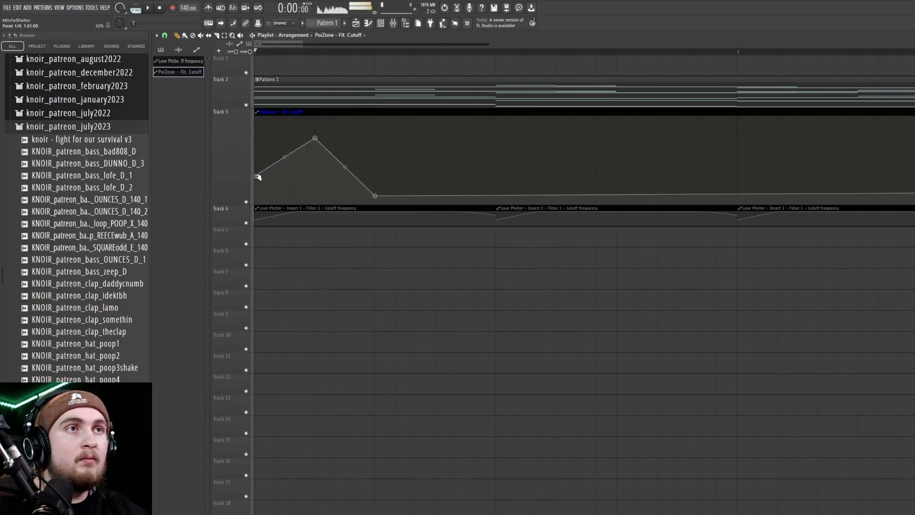
pyautogui.moveTo(255, 177); pyautogui.dragTo(255, 197)
pyautogui.rightClick(466, 178)
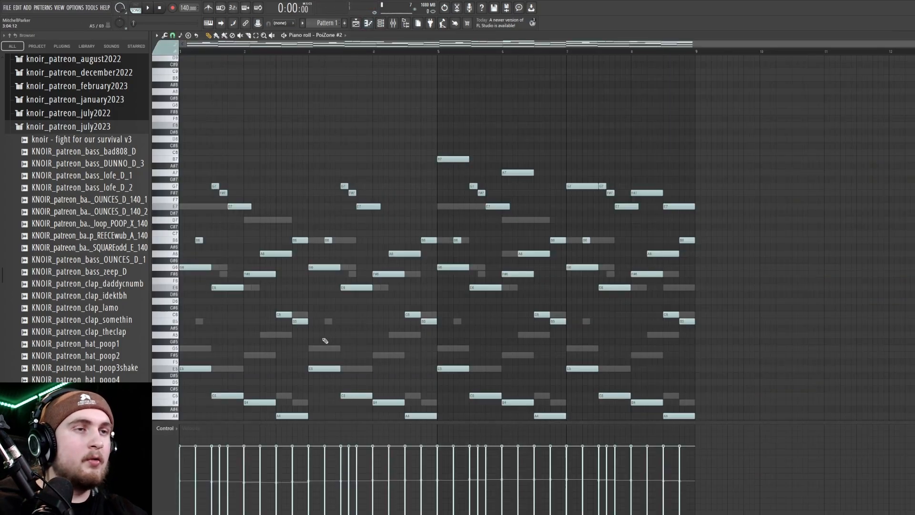
# Discard the lengths of all PoiZone #2 notes so they play as very short plucks.
pyautogui.scroll(-5, 325, 340)
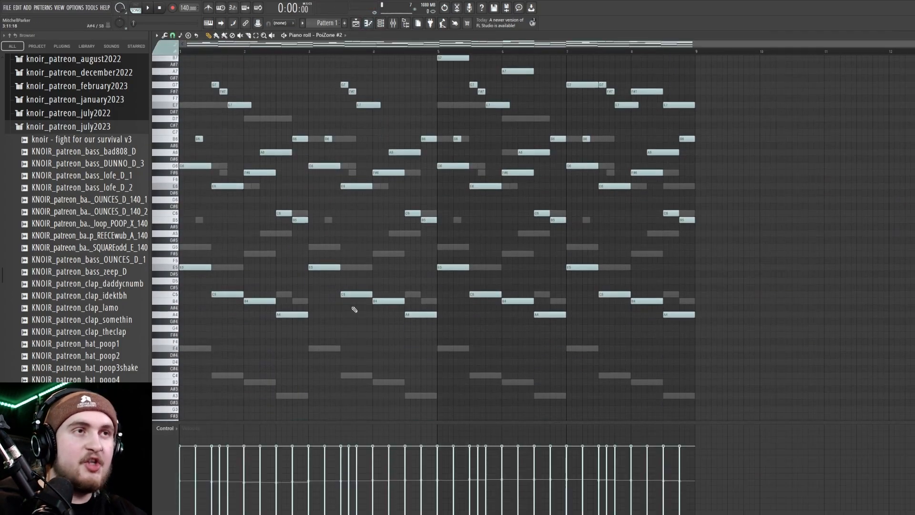
pyautogui.hotkey('shift', 'd')
pyautogui.scroll(4, 286, 309)
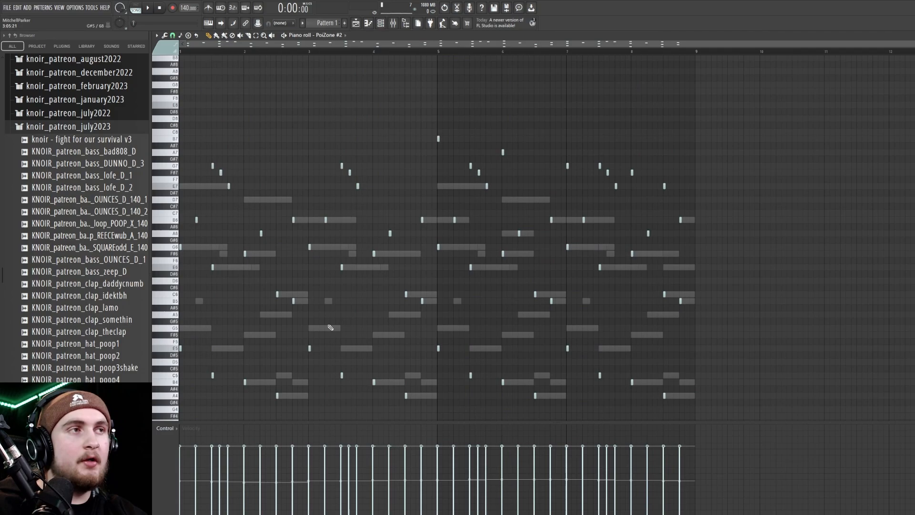
pyautogui.scroll(-2, 330, 328)
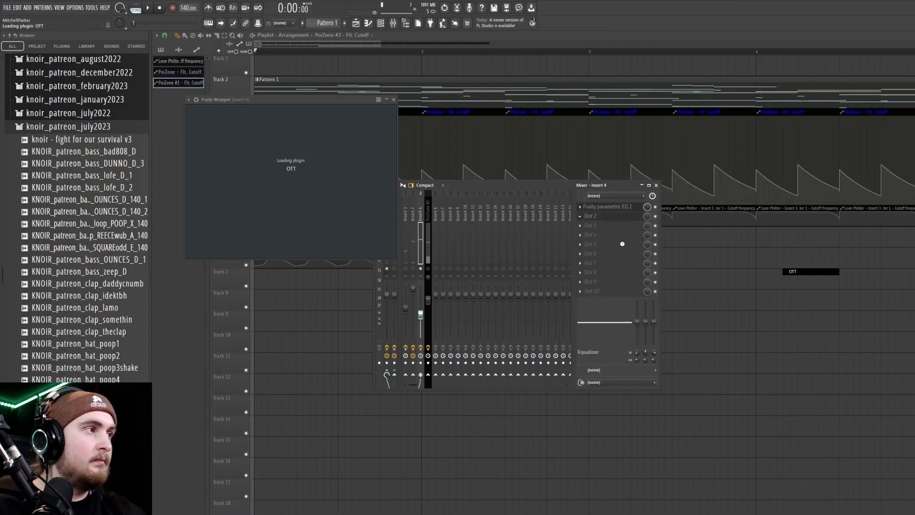
# Audition Insert 4 with OTT and set Band 2 of its Fruity Parametric EQ 2 to -1.2 dB at 197 Hz.
pyautogui.press('space')
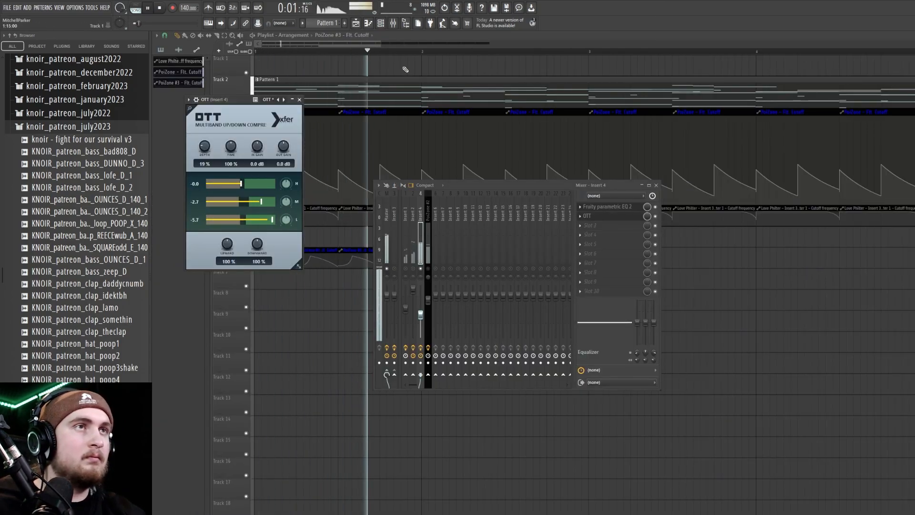
pyautogui.press('space')
pyautogui.click(614, 207)
pyautogui.press('space')
pyautogui.moveTo(245, 201); pyautogui.dragTo(241, 156)
pyautogui.press('space')
pyautogui.press('space')
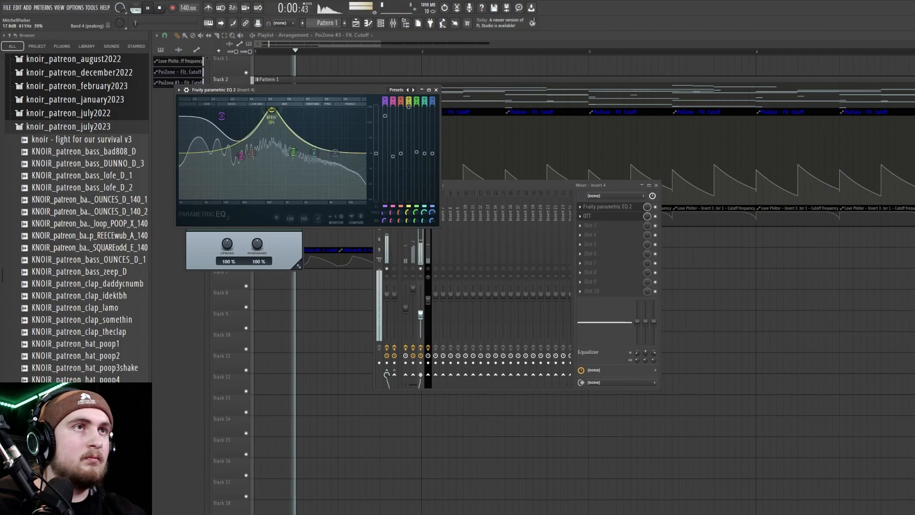
# Reduce the Band 4 and Band 1 boosts in Insert 4's parametric EQ to slight boosts and replay the arrangement.
pyautogui.moveTo(271, 110); pyautogui.dragTo(273, 147)
pyautogui.press('space')
pyautogui.moveTo(222, 117); pyautogui.dragTo(223, 143)
pyautogui.press('space')
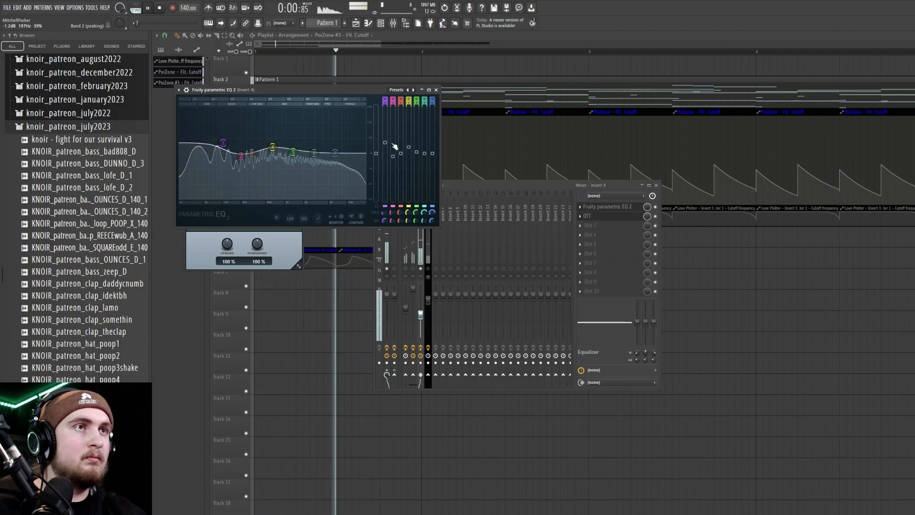
pyautogui.press('space')
pyautogui.press('space')
# Adjust the first curve's tension and second point in the PoiZone #3 Flt. Cutoff automation on track 6, replaying to compare.
pyautogui.click(333, 38)
pyautogui.press('space')
pyautogui.press('space')
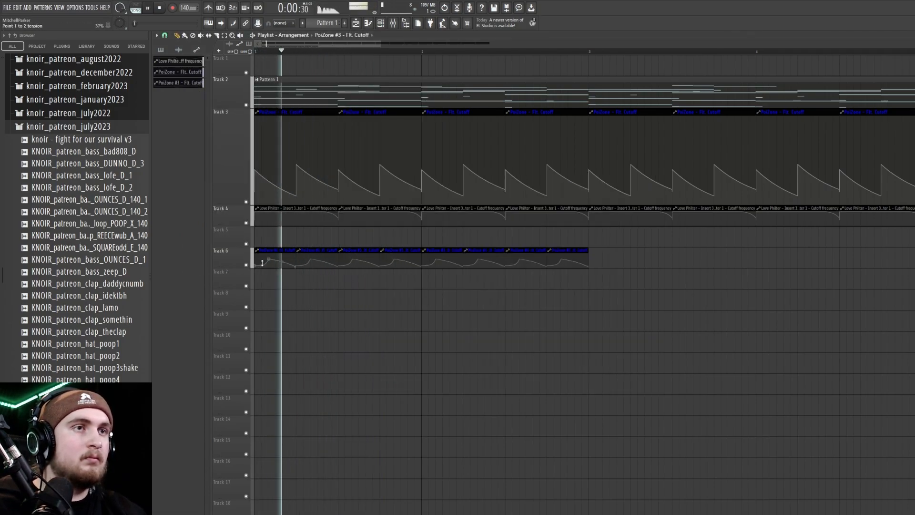
pyautogui.moveTo(262, 263)
pyautogui.mouseDown()
pyautogui.moveTo(255, 267)
pyautogui.moveTo(271, 262)
pyautogui.mouseUp()
pyautogui.press('space')
pyautogui.press('space')
pyautogui.press('space')
pyautogui.press('space')
pyautogui.press('space')
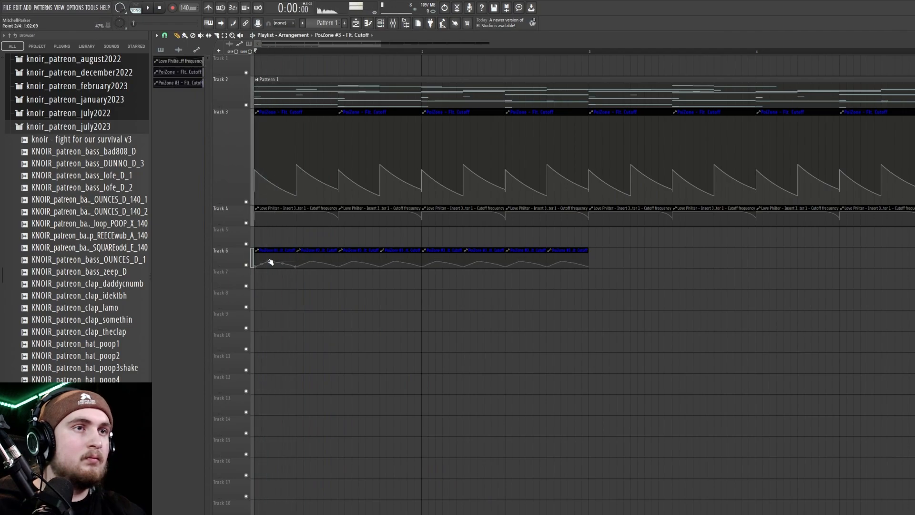
# Round the PoiZone #3 Flt. Cutoff automation curves into smooth humps and replay the arrangement.
pyautogui.press('space')
pyautogui.press('space')
pyautogui.press('space')
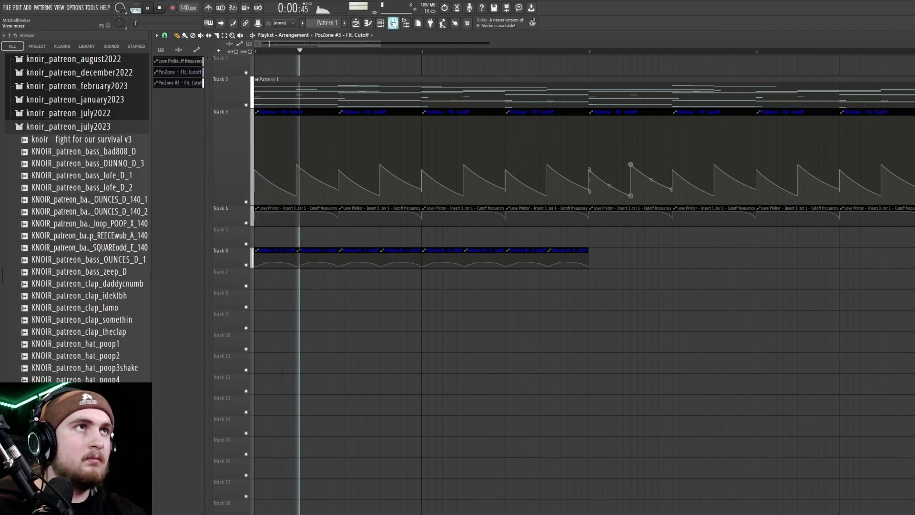
pyautogui.press('space')
pyautogui.press('space')
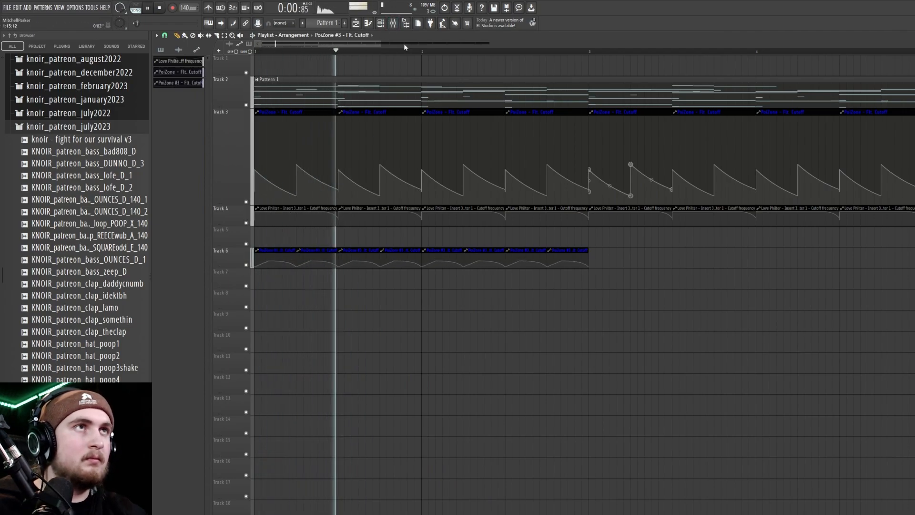
# Check the mixer and channel rack during playback, stop, and open the PoiZone #3 bass notes in the piano roll.
pyautogui.press('F9')
pyautogui.press('space')
pyautogui.press('space')
pyautogui.press('F6')
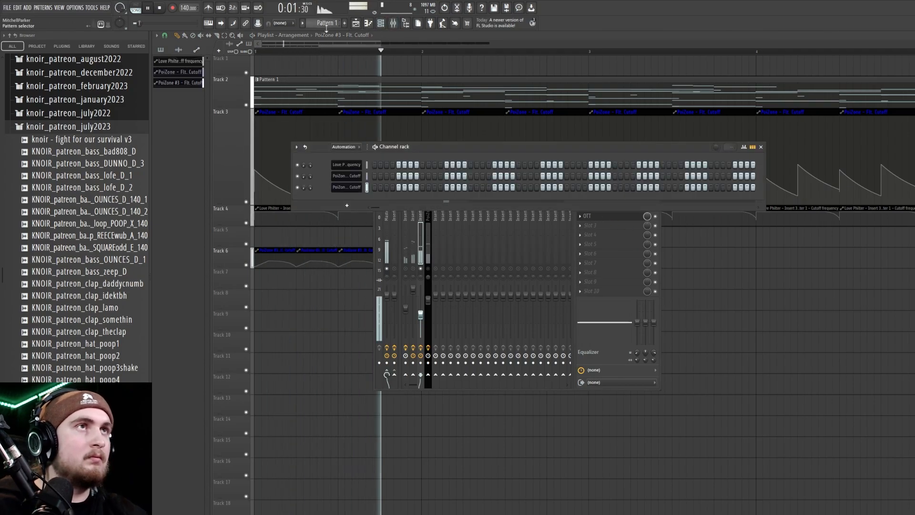
pyautogui.press('space')
pyautogui.press('F7')
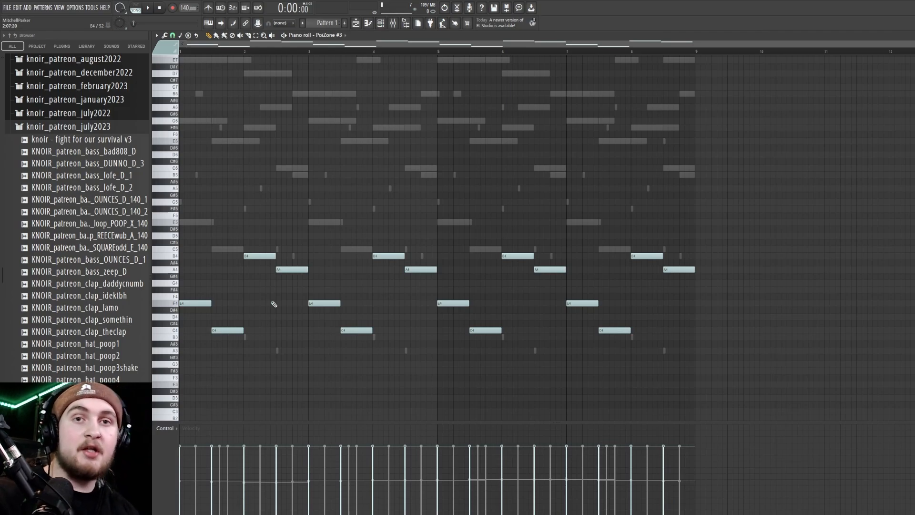
pyautogui.press('F6')
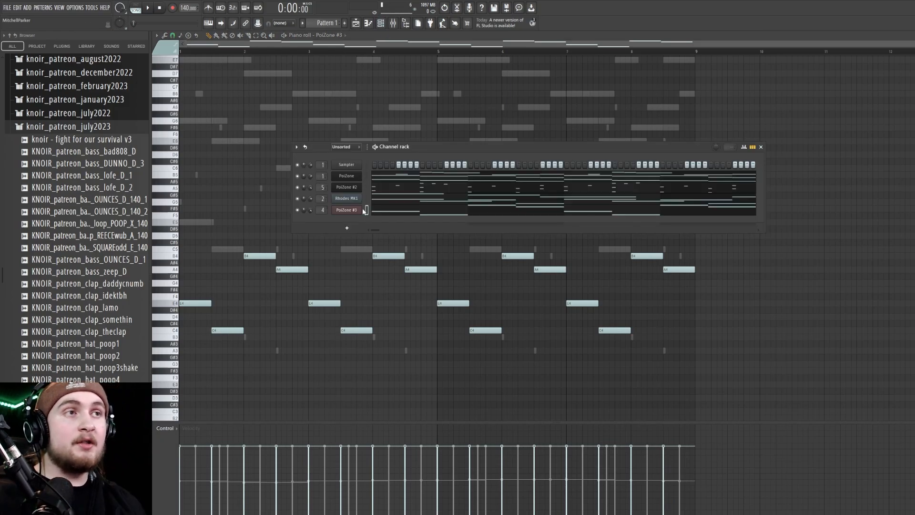
pyautogui.rightClick(353, 209)
pyautogui.rightClick(346, 209)
pyautogui.rightClick(357, 198)
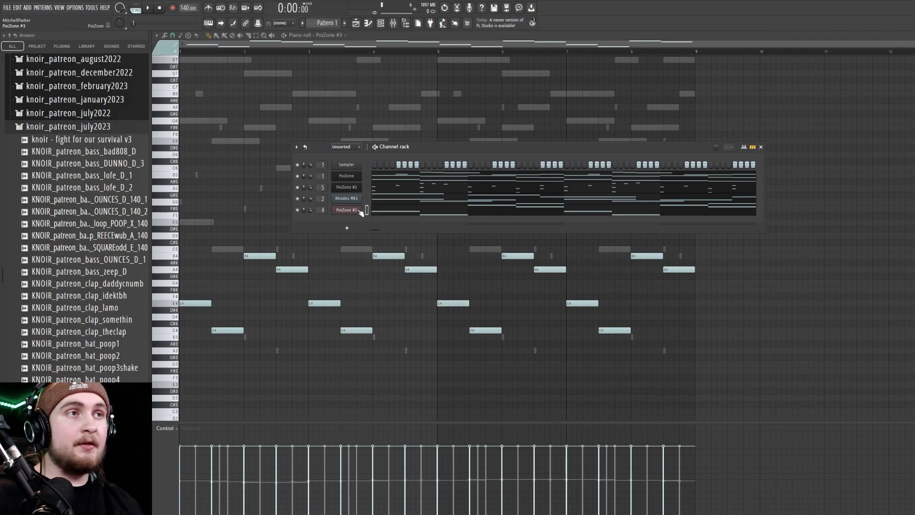
pyautogui.press('F6')
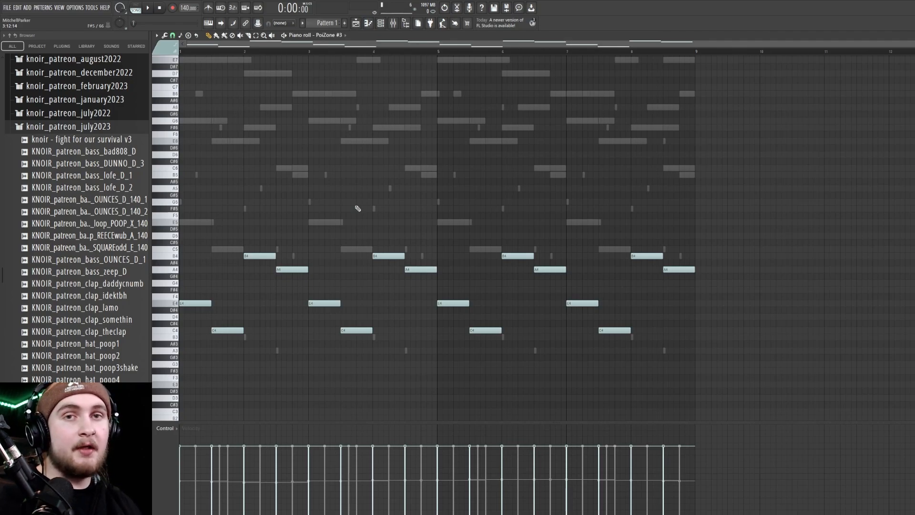
# Transpose the whole PoiZone #3 bass line up four semitones.
pyautogui.press('Up')
pyautogui.press('Up')
pyautogui.press('Up')
pyautogui.press('Up')
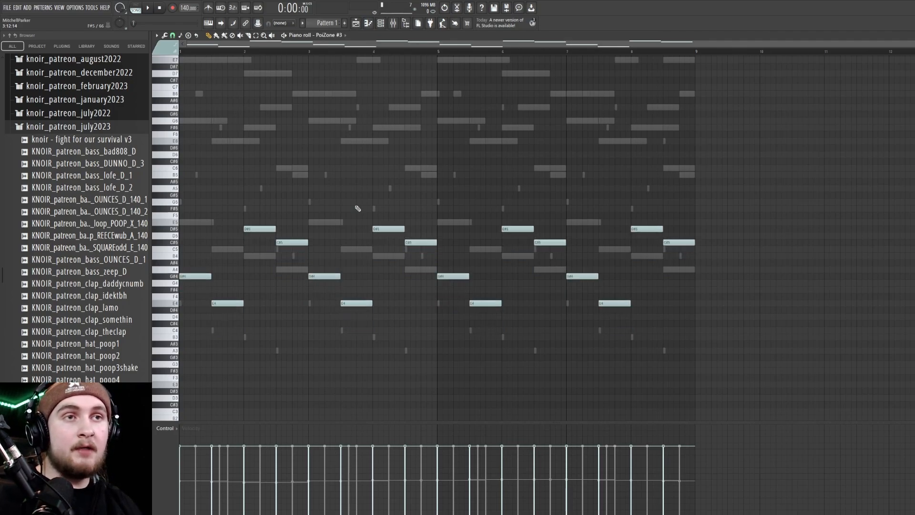
# Open the Rhodes MK1 channel's notes in the piano roll and transpose them all up four semitones.
pyautogui.click(380, 22)
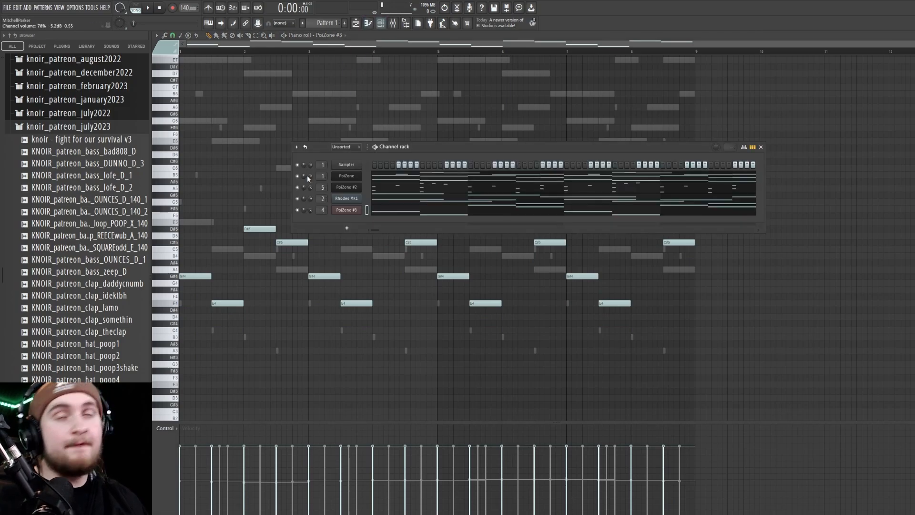
pyautogui.rightClick(342, 199)
pyautogui.click(379, 196)
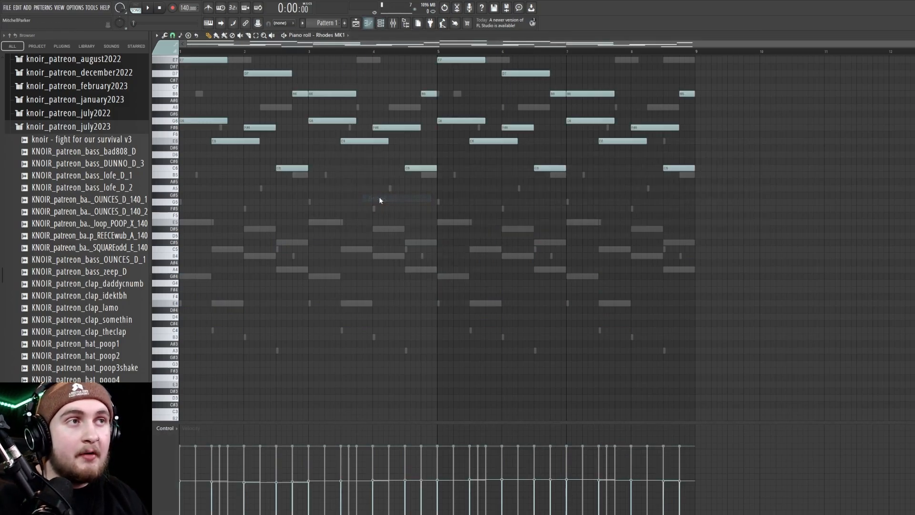
pyautogui.press('Up')
pyautogui.press('Up')
pyautogui.press('Up')
pyautogui.press('Up')
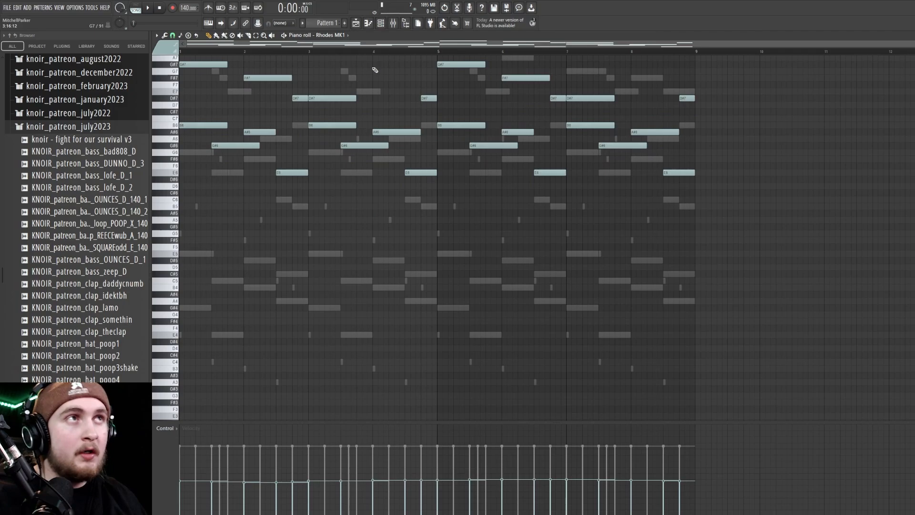
# Open the PoiZone #2 channel's notes in the piano roll and transpose them all up four semitones.
pyautogui.click(380, 22)
pyautogui.rightClick(347, 187)
pyautogui.click(378, 187)
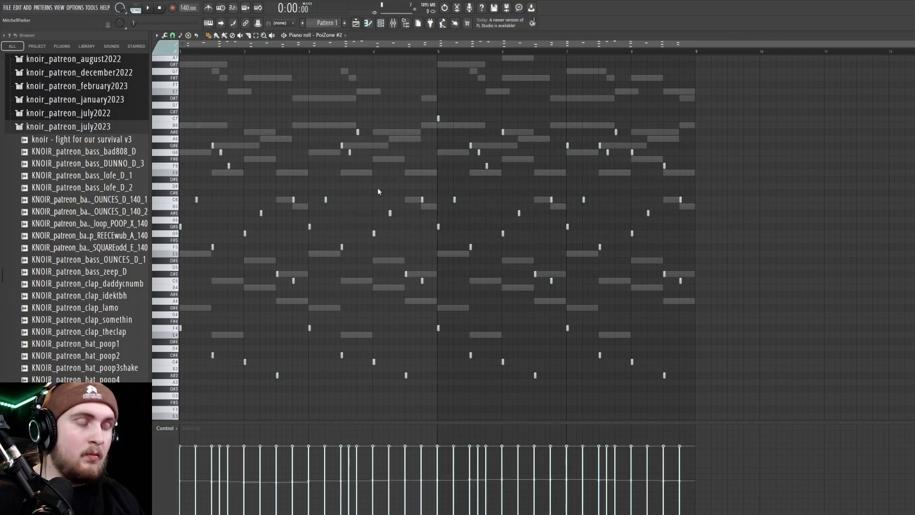
# Open the first PoiZone channel's notes in the piano roll and transpose them all up four semitones.
pyautogui.click(368, 23)
pyautogui.rightClick(350, 176)
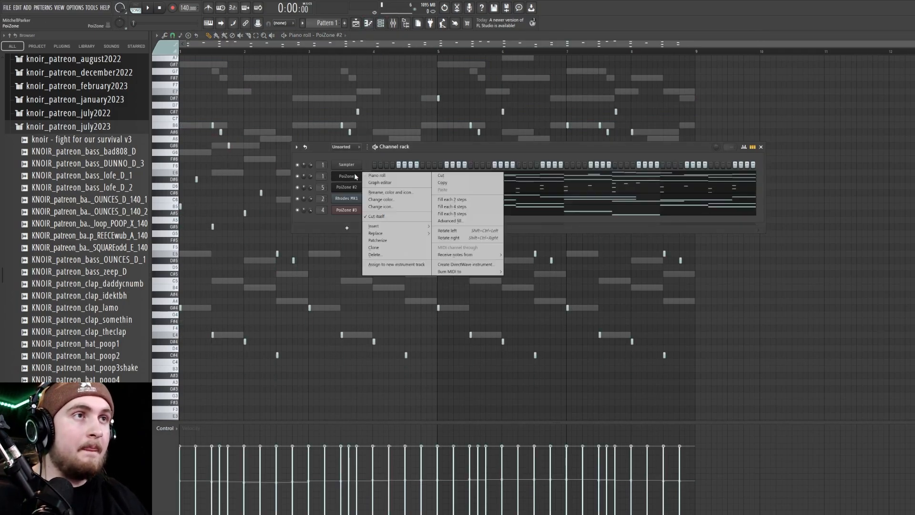
pyautogui.click(378, 177)
pyautogui.press('Up')
pyautogui.press('Up')
pyautogui.press('Up')
pyautogui.press('Up')
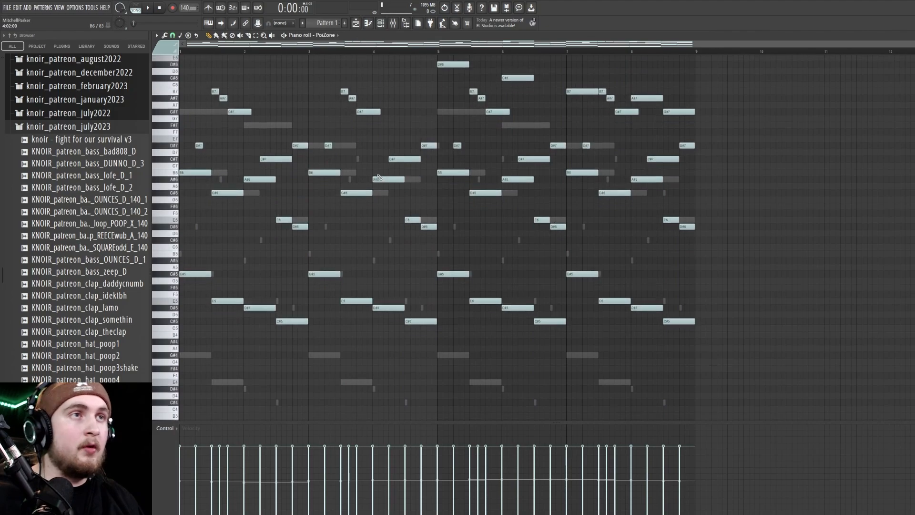
# Duplicate the PoiZone #3 filter cutoff automation clips on Track 6 until they span all eight bars of the pattern.
pyautogui.click(356, 23)
pyautogui.scroll(-2, 659, 285)
pyautogui.moveTo(647, 310); pyautogui.dragTo(180, 254)
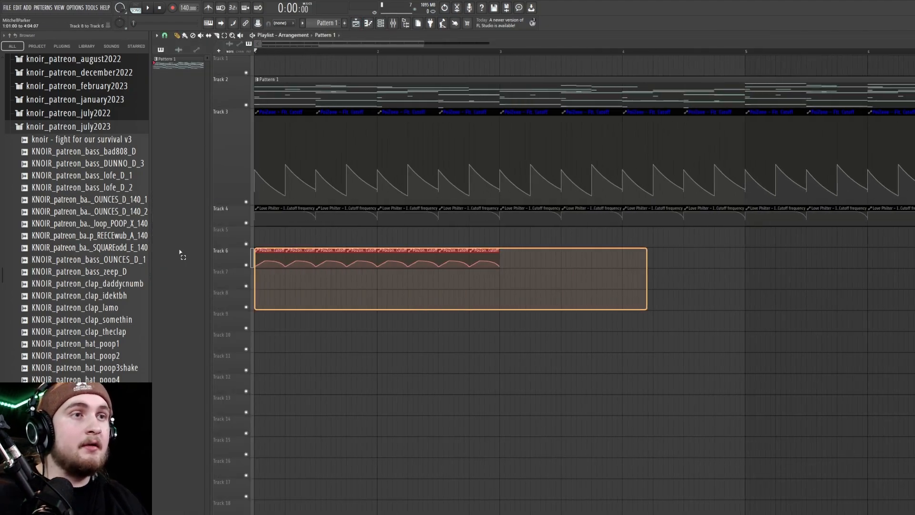
pyautogui.scroll(-5, 283, 249)
pyautogui.hotkey('ctrl', 'b')
pyautogui.hotkey('ctrl', 'b')
pyautogui.hotkey('ctrl', 'b')
pyautogui.scroll(4, 258, 214)
# Rebalance the mixer levels during playback, raising Insert 1 and Insert 4 and lowering the PoiZone #2 track.
pyautogui.press('F9')
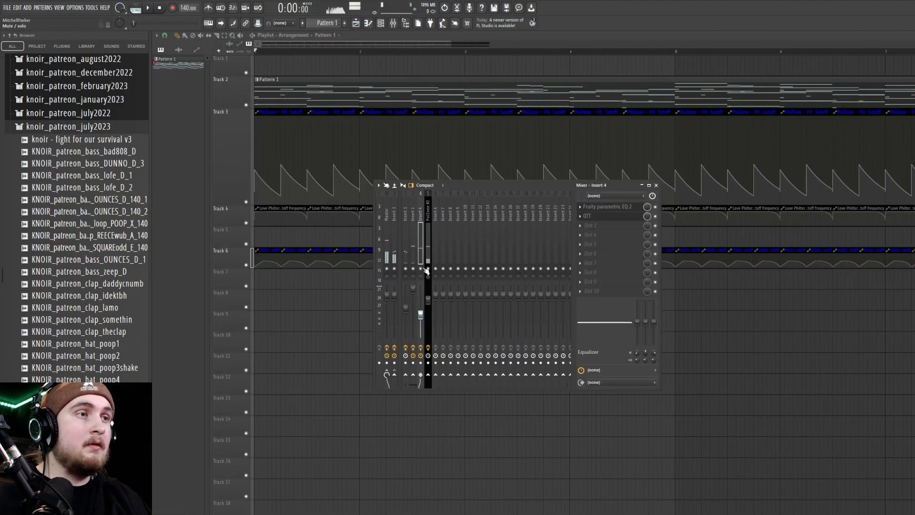
pyautogui.press('space')
pyautogui.moveTo(428, 300); pyautogui.dragTo(406, 302)
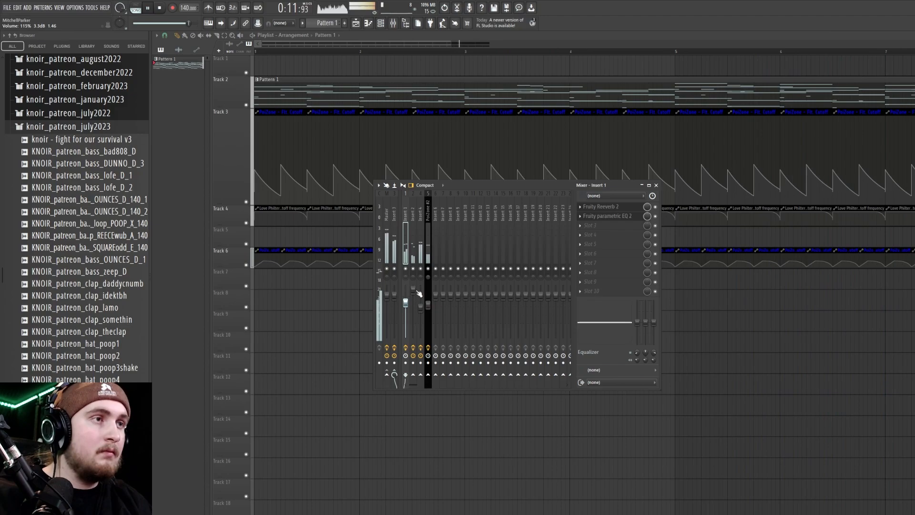
pyautogui.click(413, 273)
pyautogui.press('space')
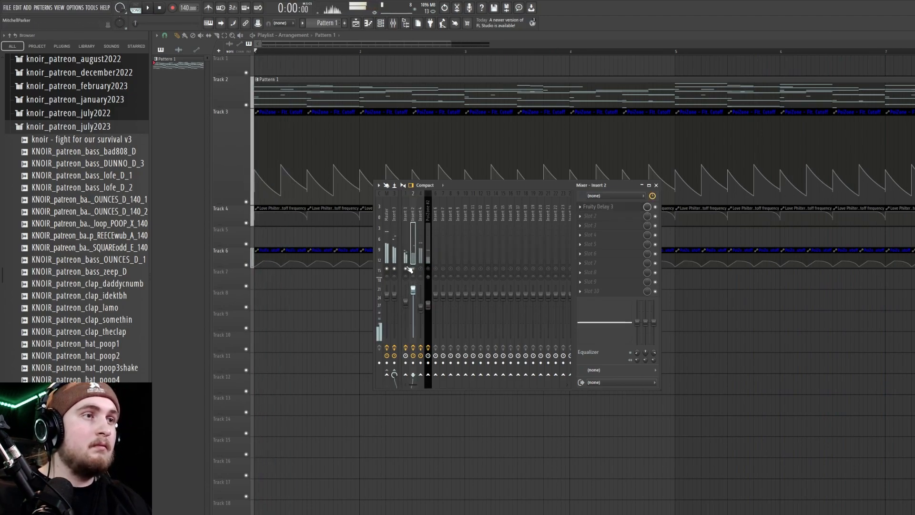
pyautogui.press('space')
pyautogui.click(425, 195)
# Open the PoiZone #2 synth and load the SYN Ethereal Aria preset from the Xenos Soundworks bank.
pyautogui.click(381, 23)
pyautogui.press('space')
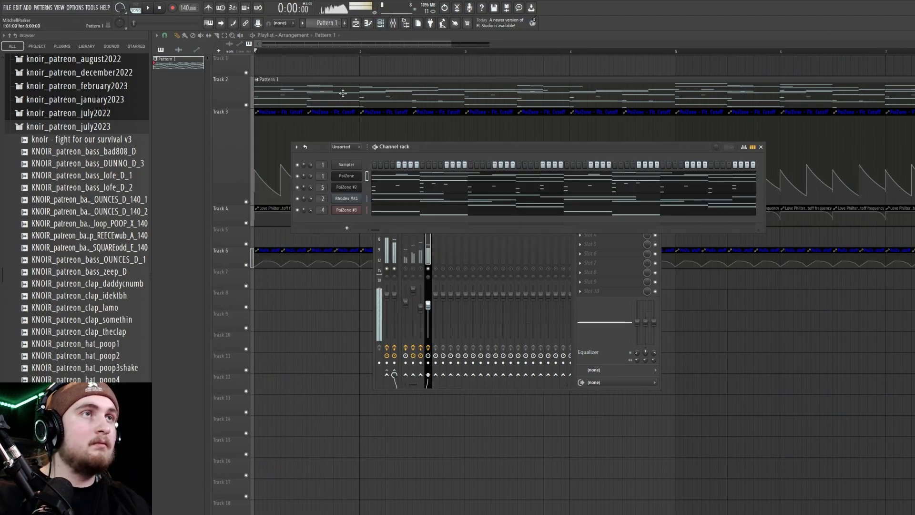
pyautogui.click(352, 190)
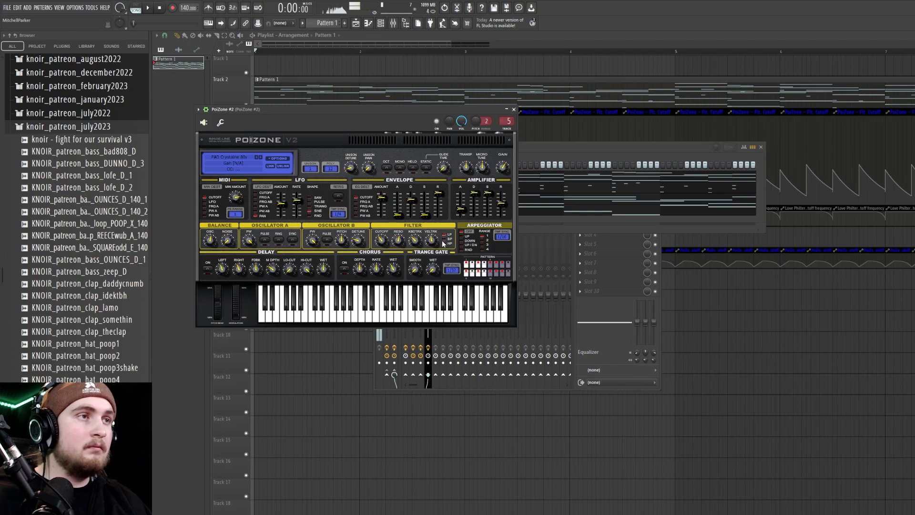
pyautogui.click(232, 161)
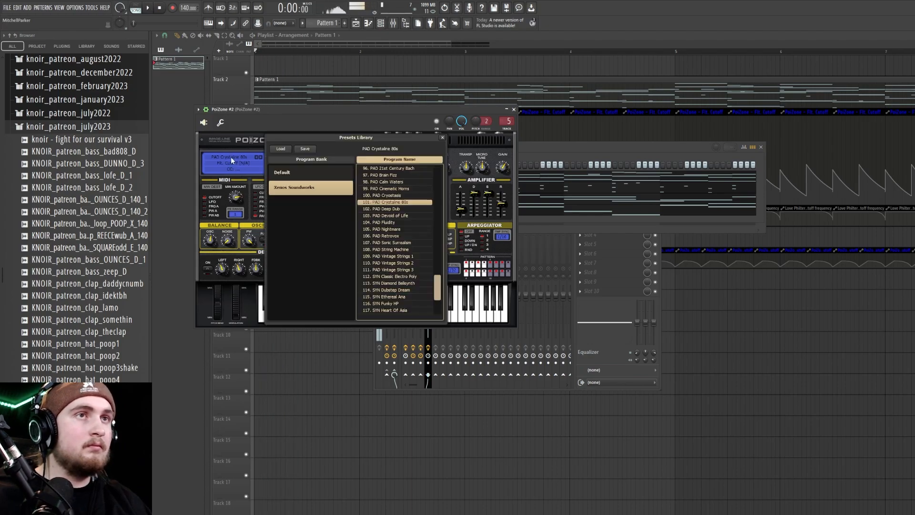
pyautogui.scroll(-2, 403, 251)
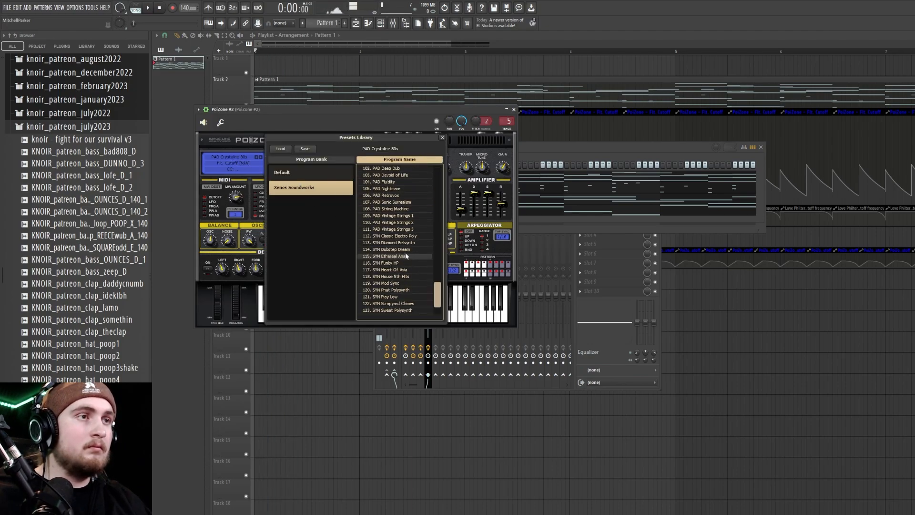
pyautogui.click(394, 257)
pyautogui.press('space')
pyautogui.click(442, 138)
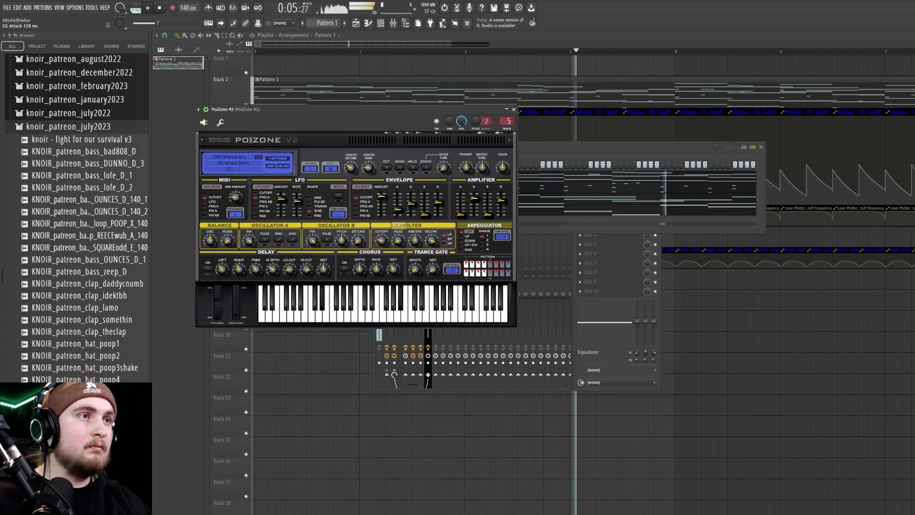
# Put away the channel rack and set the PoiZone #2 mixer track's level to about 73% during playback.
pyautogui.click(530, 228)
pyautogui.click(761, 147)
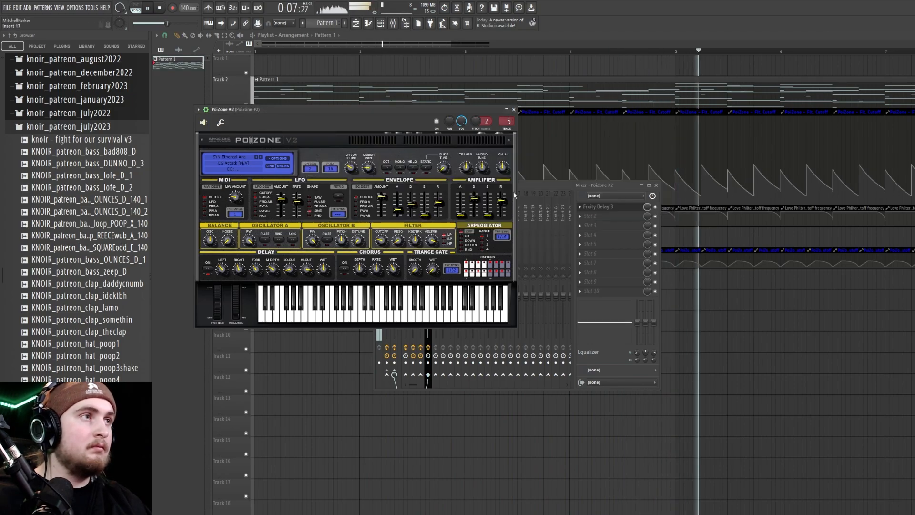
pyautogui.click(428, 336)
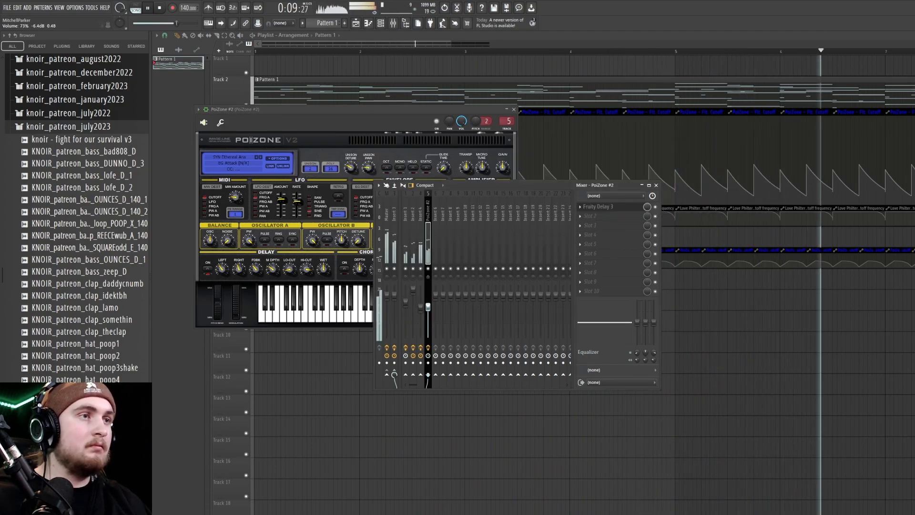
pyautogui.click(412, 288)
pyautogui.click(428, 309)
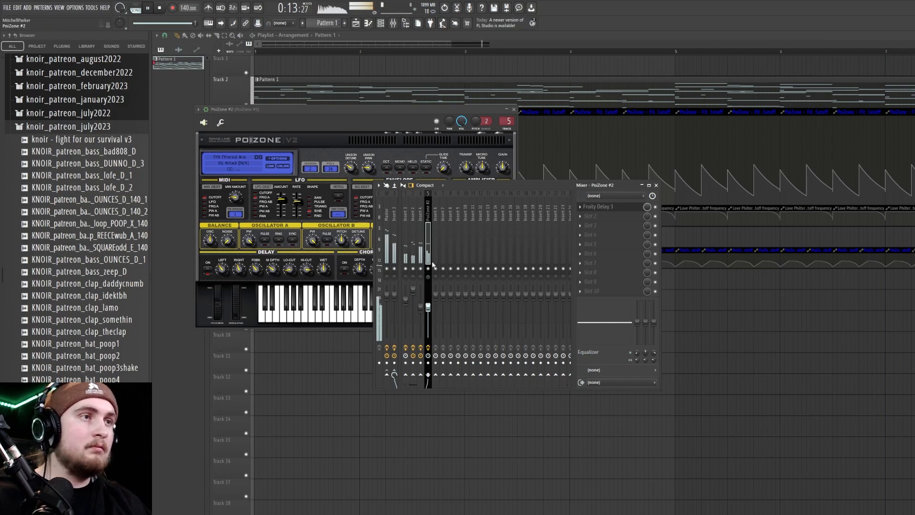
# Add the SideWidener effect to the second slot of the PoiZone #2 mixer track and play the song.
pyautogui.click(591, 215)
pyautogui.moveTo(591, 225)
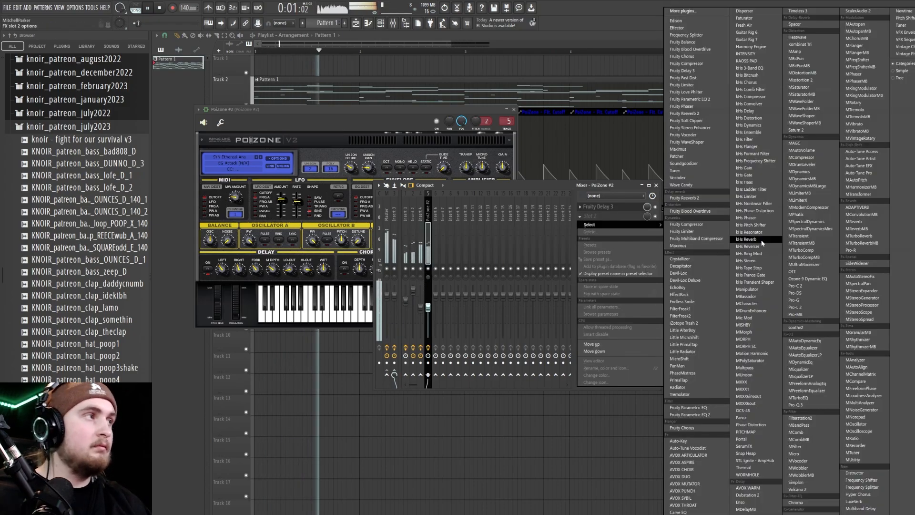
pyautogui.click(857, 263)
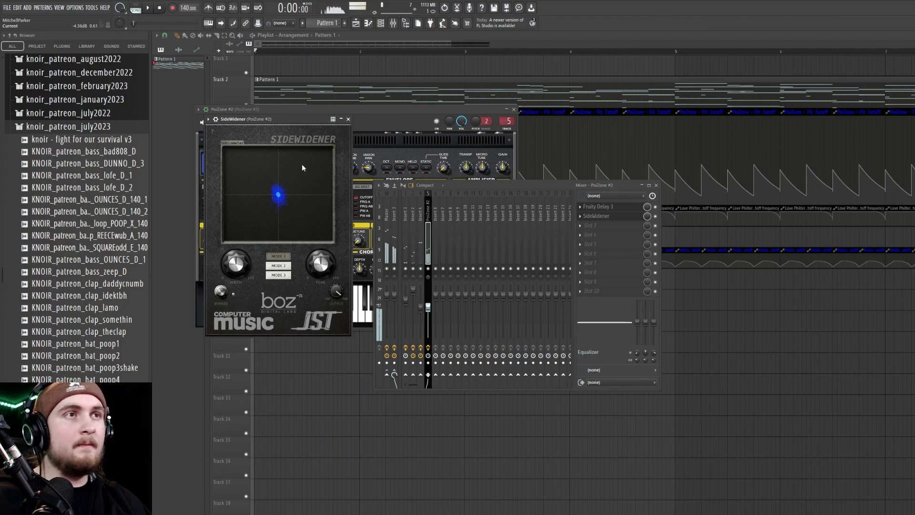
pyautogui.click(349, 120)
pyautogui.press('space')
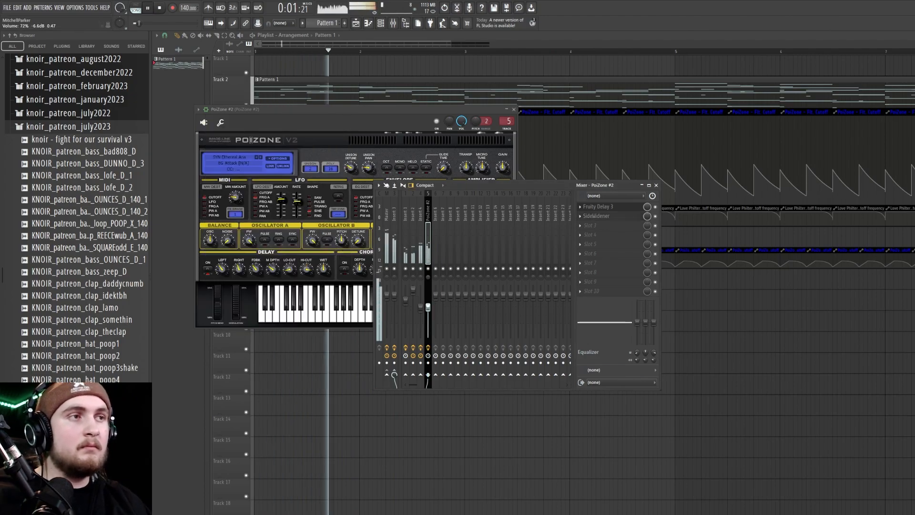
# Boost the green midrange band in Insert 4's Fruity Parametric EQ 2, moving it slightly lower in frequency.
pyautogui.click(421, 248)
pyautogui.click(608, 206)
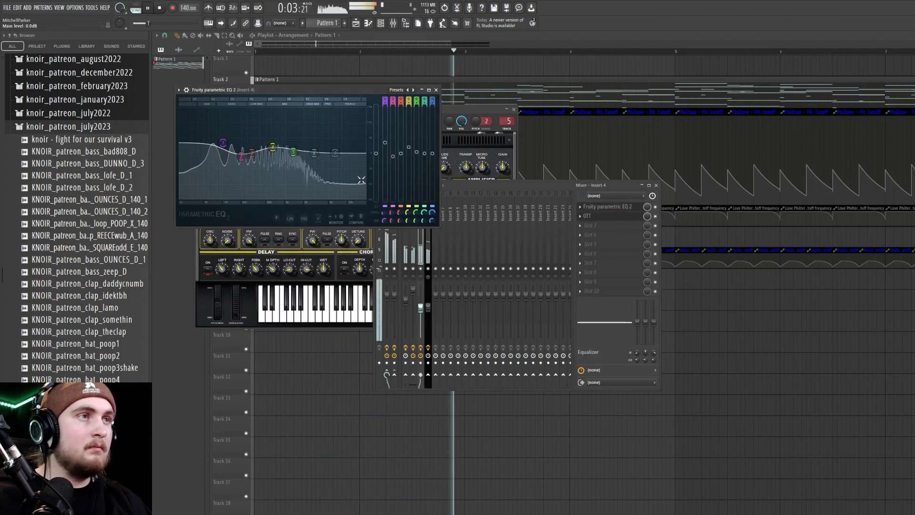
pyautogui.moveTo(292, 153); pyautogui.dragTo(278, 128)
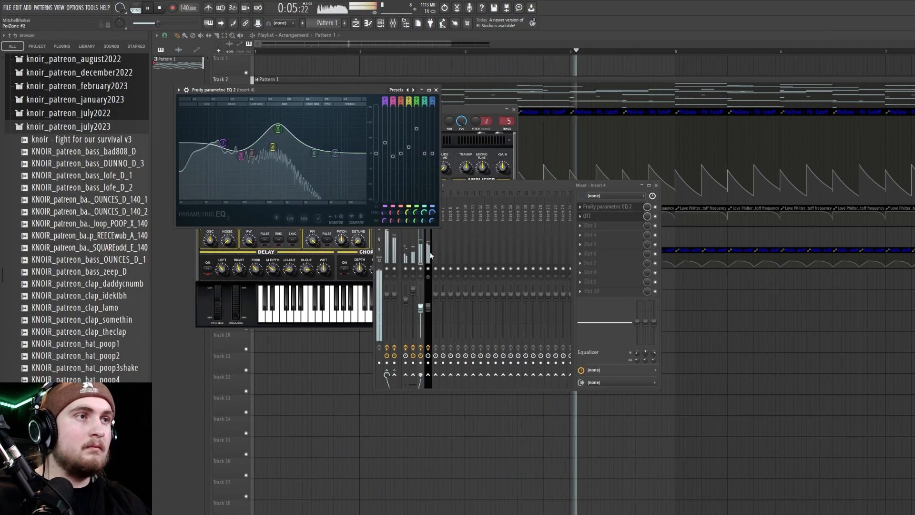
pyautogui.click(431, 305)
# Reduce Track 3's height in the playlist and duplicate the pattern and all automation clips to fill bars 9 to 16.
pyautogui.press('F12')
pyautogui.scroll(-3, 388, 241)
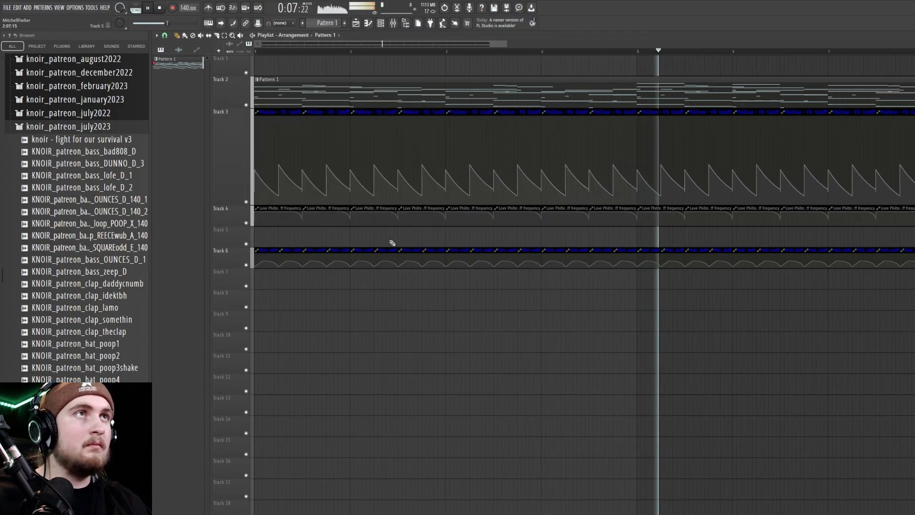
pyautogui.moveTo(241, 204); pyautogui.dragTo(241, 131)
pyautogui.moveTo(837, 231); pyautogui.dragTo(259, 72)
pyautogui.hotkey('ctrl', 'b')
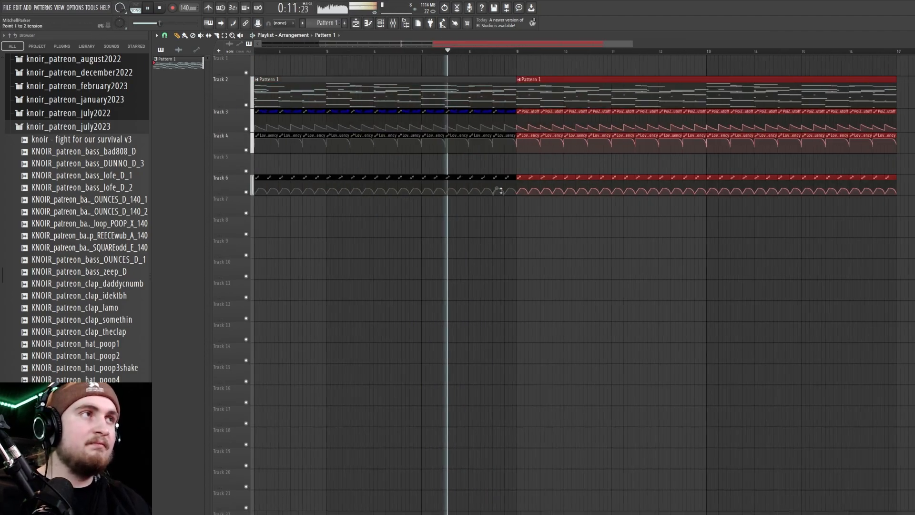
pyautogui.click(511, 80)
pyautogui.click(429, 158)
pyautogui.scroll(-3, 429, 157)
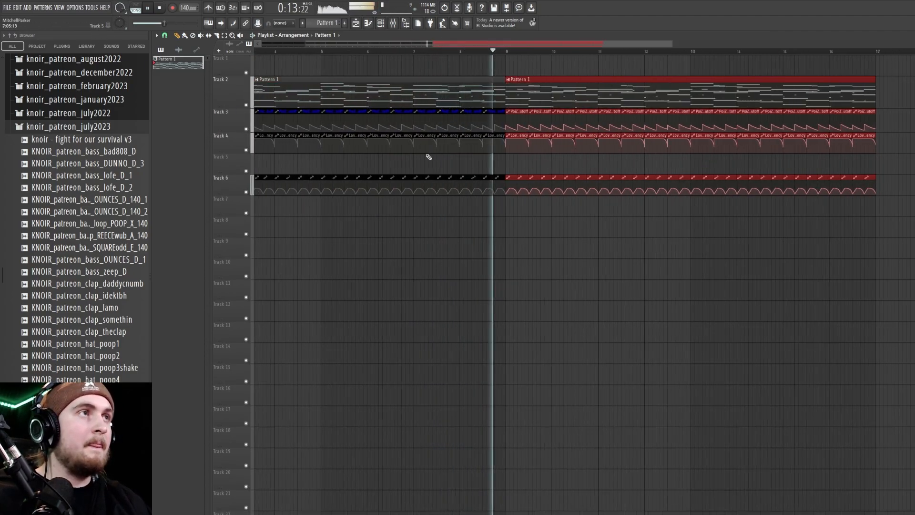
pyautogui.press('space')
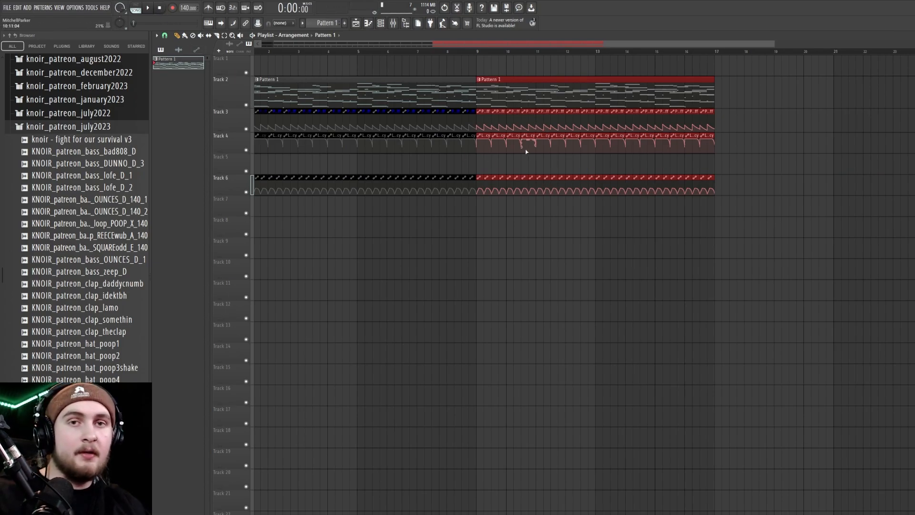
pyautogui.scroll(3, 534, 138)
pyautogui.click(455, 66)
pyautogui.rightClick(457, 67)
pyautogui.scroll(-4, 490, 88)
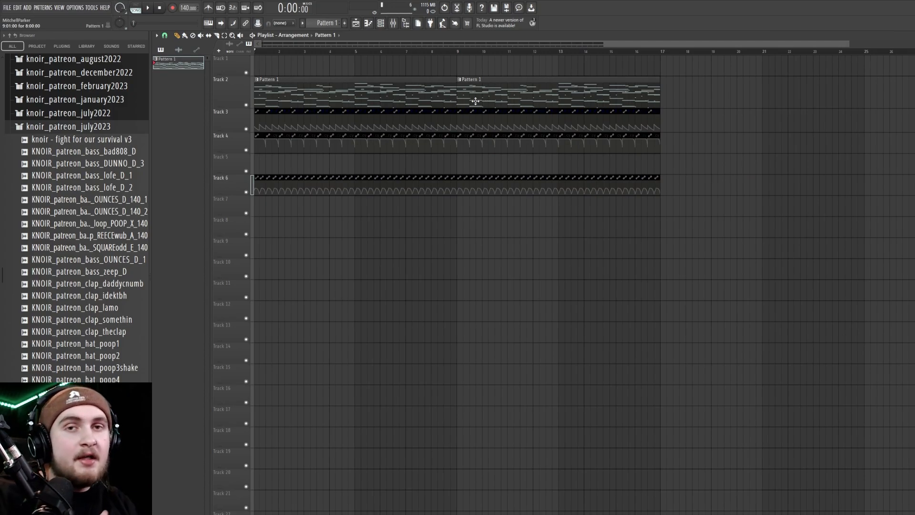
pyautogui.scroll(1, 252, 49)
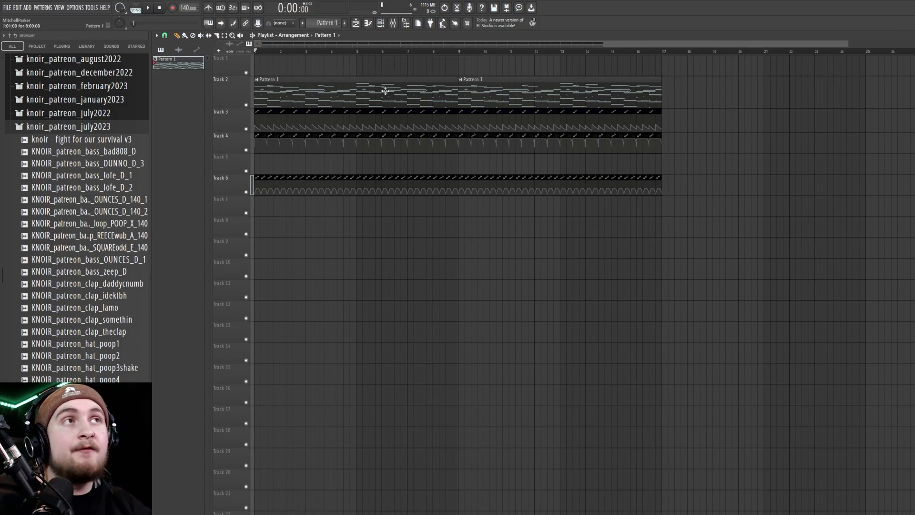
# Move all the PoiZone #3 filter cutoff automation clips from Track 6 up to Track 5 and deselect them.
pyautogui.click(238, 184)
pyautogui.scroll(3, 260, 182)
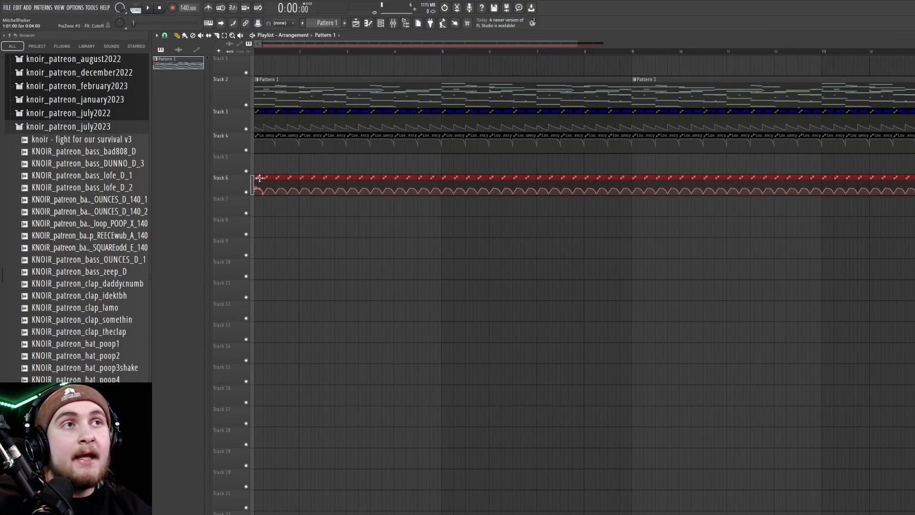
pyautogui.click(259, 178)
pyautogui.click(275, 178)
pyautogui.scroll(2, 262, 159)
pyautogui.moveTo(261, 45); pyautogui.dragTo(256, 45)
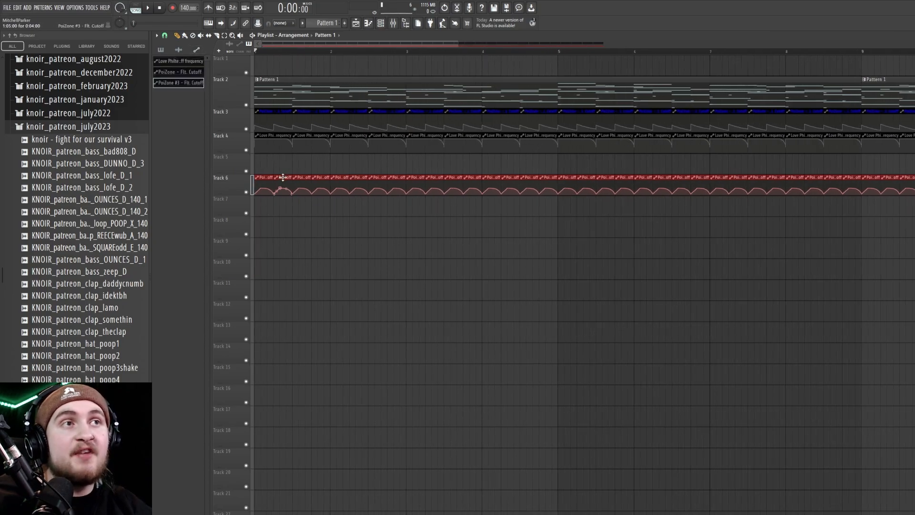
pyautogui.moveTo(282, 178); pyautogui.dragTo(280, 149)
pyautogui.scroll(-3, 288, 207)
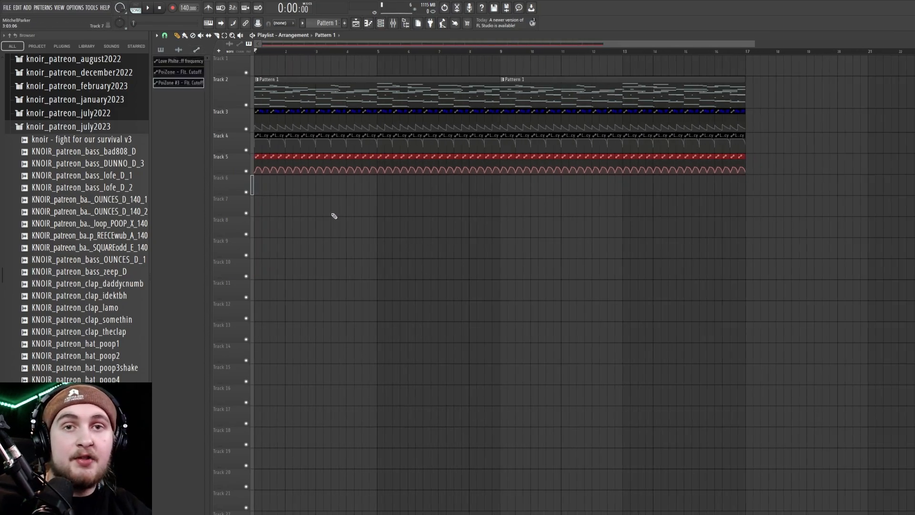
pyautogui.keyDown('ctrl'); pyautogui.click(372, 234); pyautogui.keyUp('ctrl')
pyautogui.scroll(-1, 378, 237)
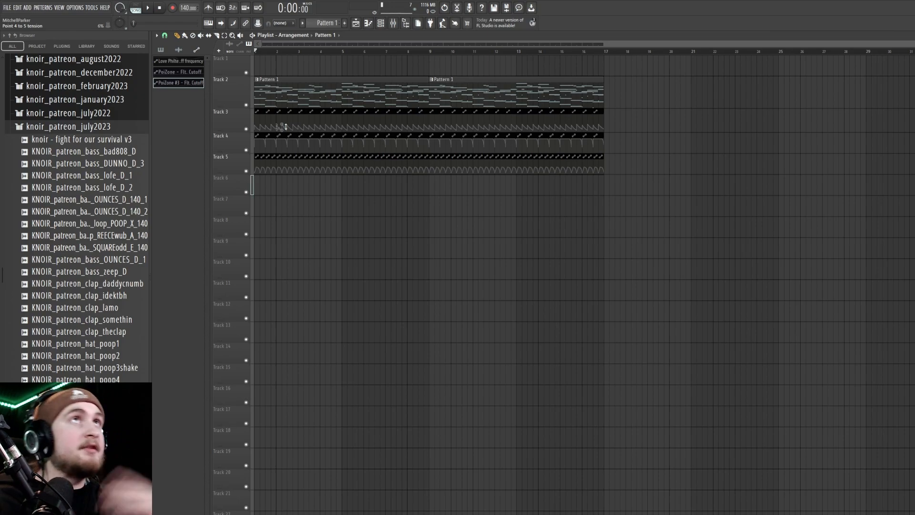
# Make the second Pattern 1 clip, starting at bar 9, a unique pattern.
pyautogui.click(430, 51)
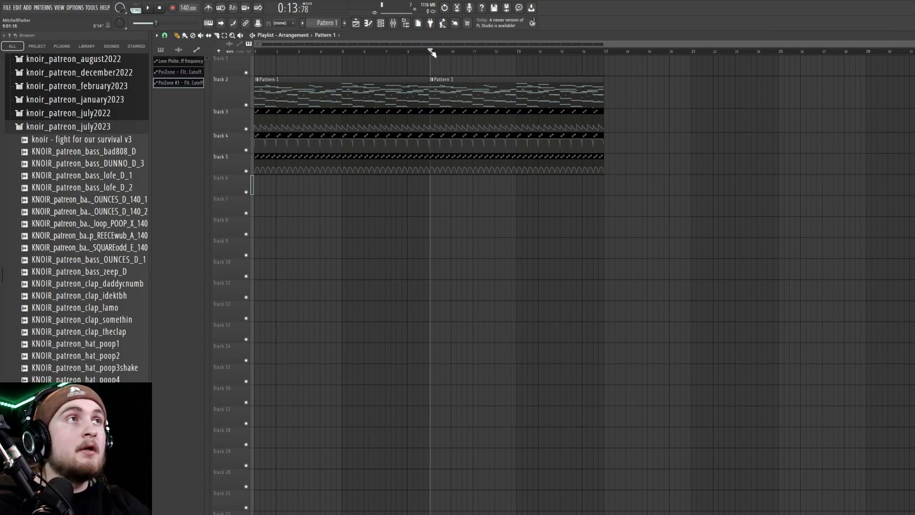
pyautogui.scroll(2, 431, 51)
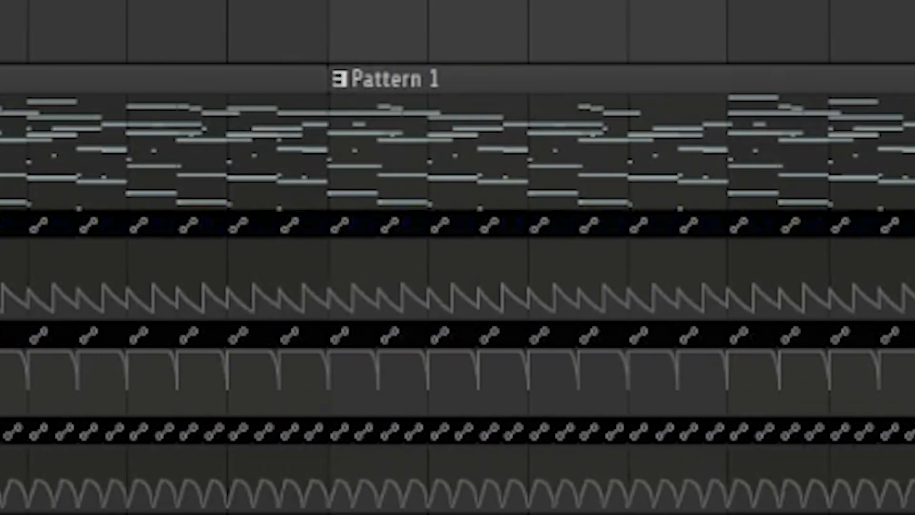
pyautogui.click(191, 79)
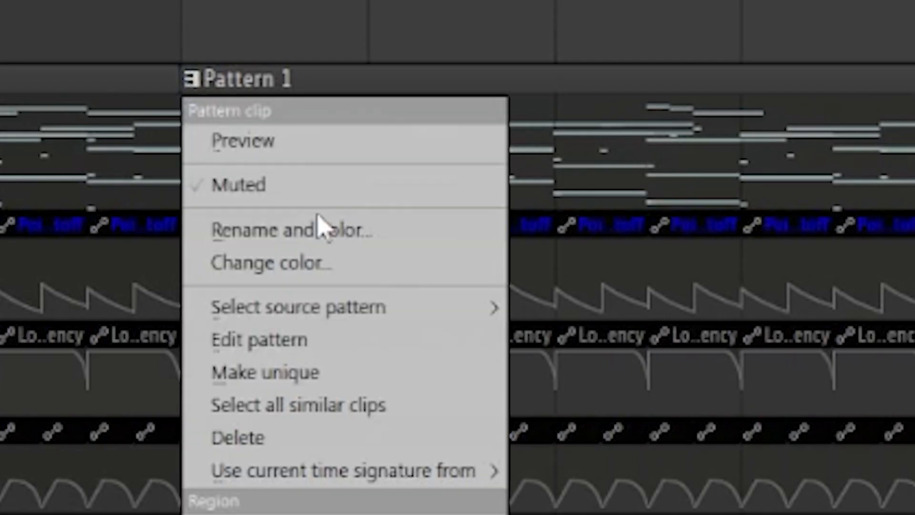
pyautogui.click(306, 374)
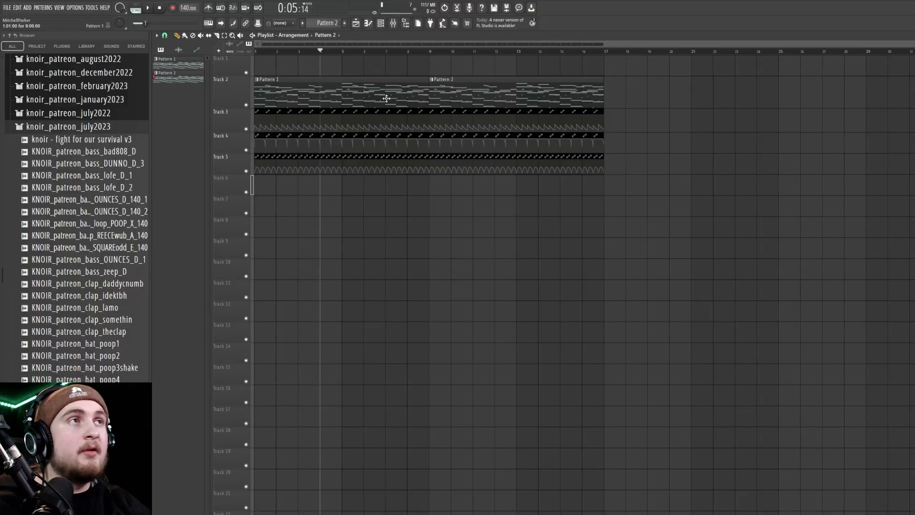
# Cut all the notes of the PoiZone channel from Pattern 2.
pyautogui.scroll(1, 427, 93)
pyautogui.scroll(-1, 401, 92)
pyautogui.click(447, 93)
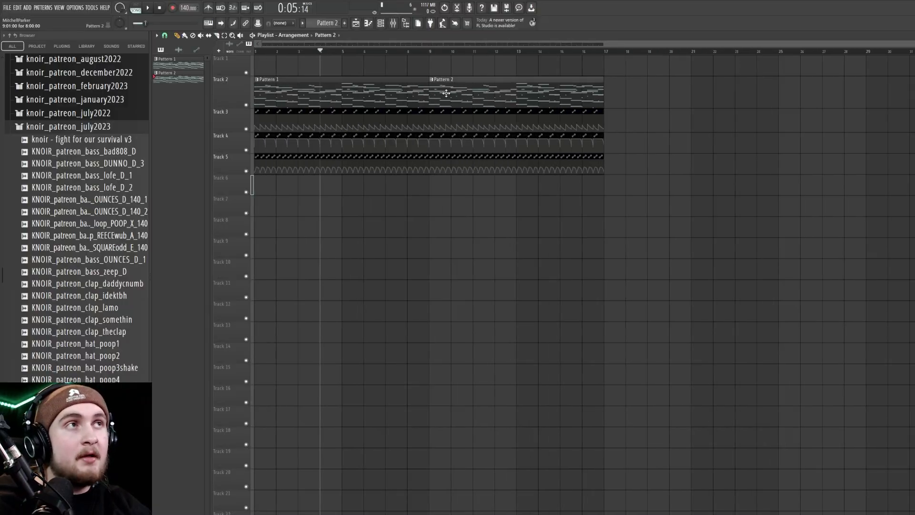
pyautogui.doubleClick(391, 89)
pyautogui.click(381, 23)
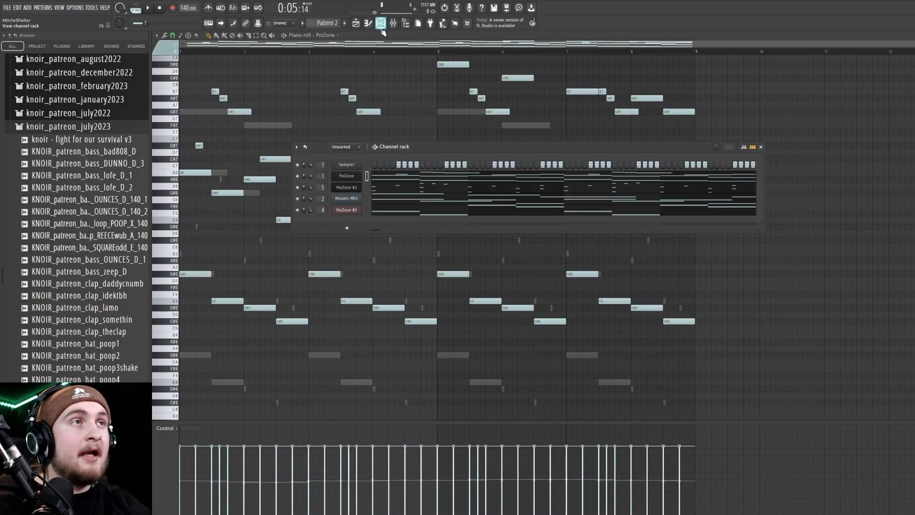
pyautogui.rightClick(352, 177)
pyautogui.click(352, 178)
pyautogui.rightClick(358, 176)
pyautogui.click(374, 175)
pyautogui.rightClick(356, 176)
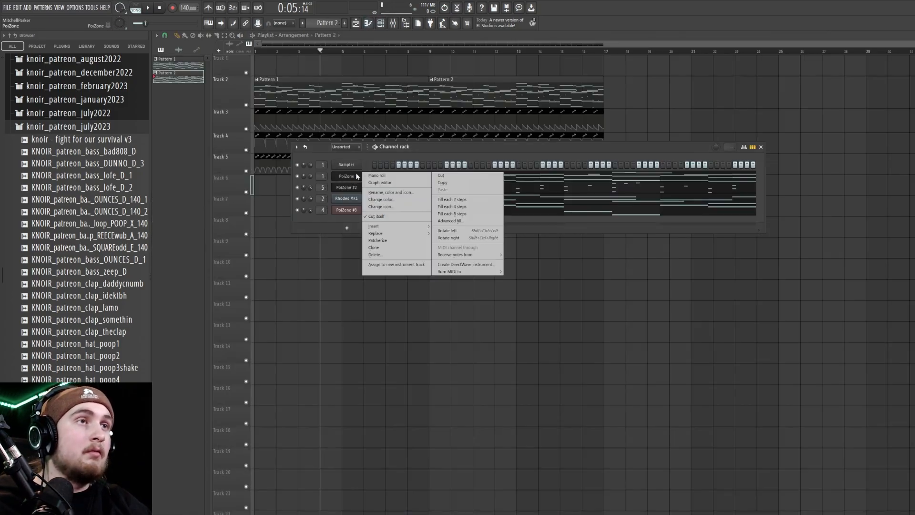
pyautogui.click(376, 176)
pyautogui.hotkey('ctrl', 'x')
# Examine the PoiZone #2 notes of Pattern 2 in the piano roll and return to the playlist.
pyautogui.click(380, 23)
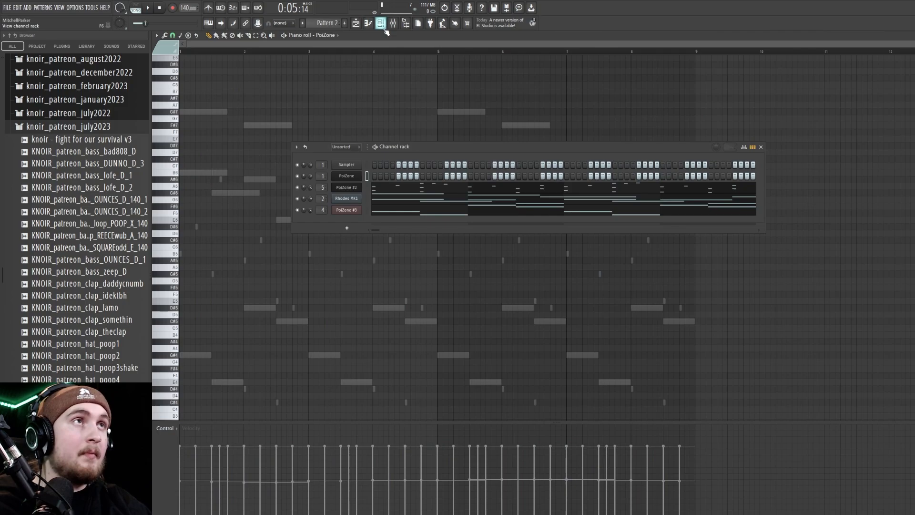
pyautogui.rightClick(349, 187)
pyautogui.click(371, 187)
pyautogui.scroll(-4, 362, 189)
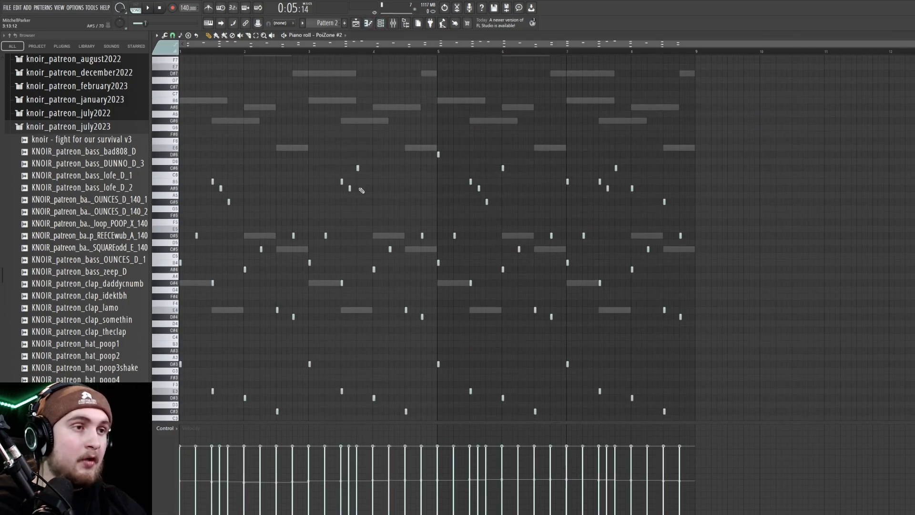
pyautogui.click(357, 23)
# Set the playhead to bar 9 and add the KNOIR_patreon_kick_GNOCCHI sample there on Track 8.
pyautogui.scroll(2, 458, 127)
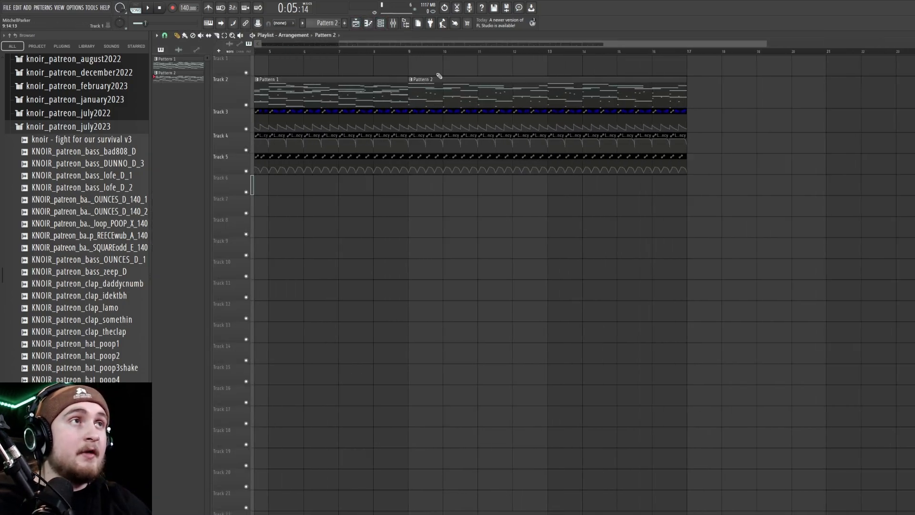
pyautogui.click(410, 51)
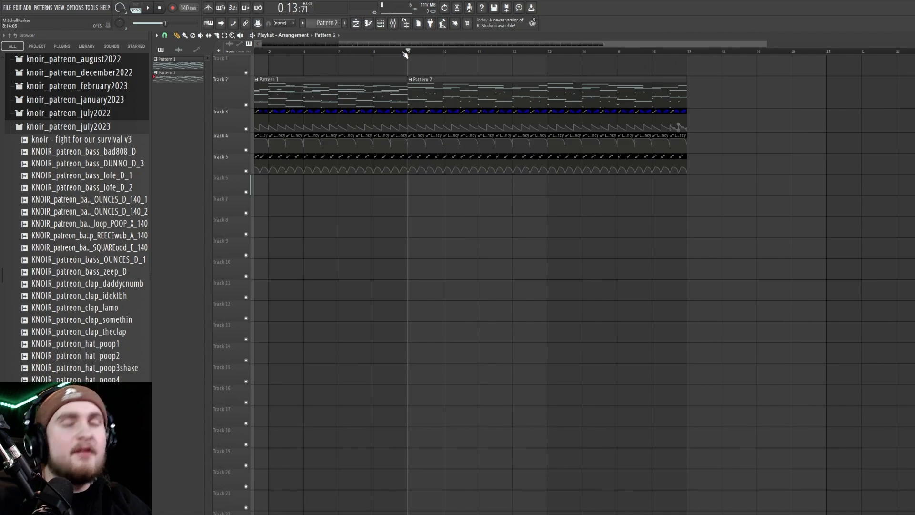
pyautogui.scroll(-3, 105, 320)
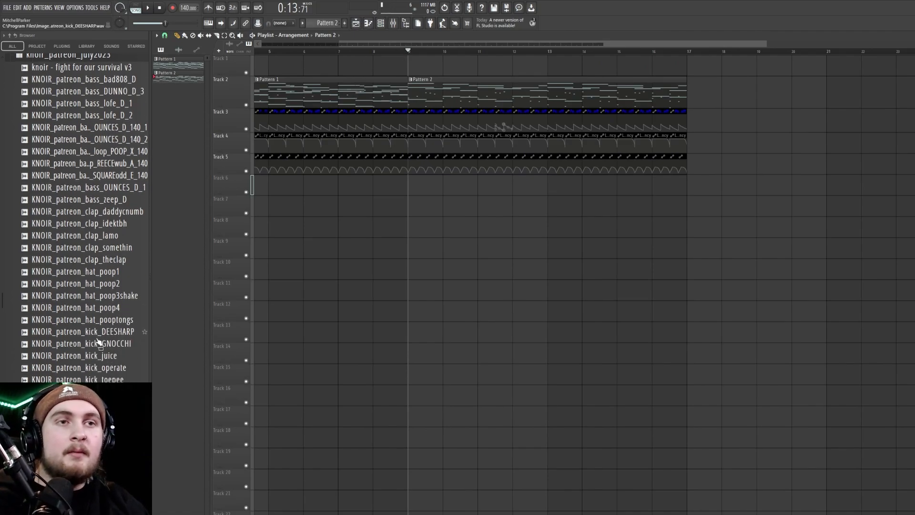
pyautogui.moveTo(86, 343); pyautogui.dragTo(409, 220)
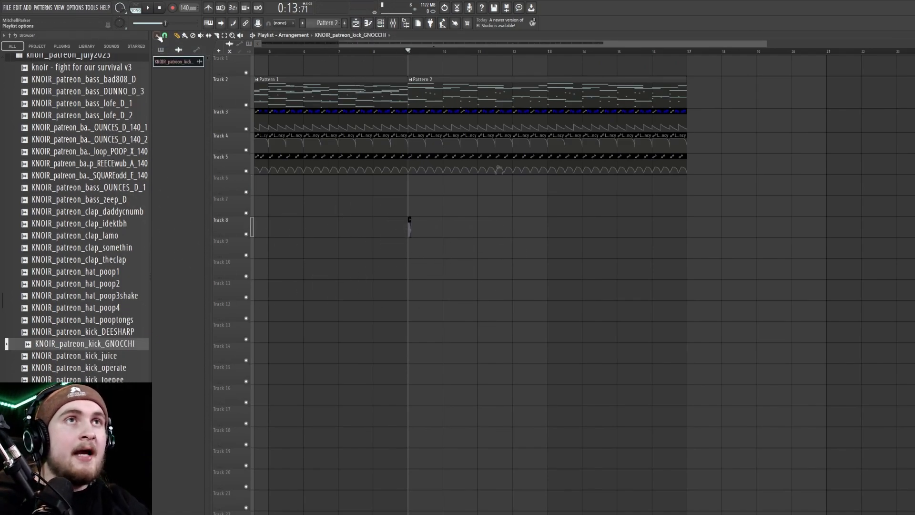
# Place kicks every half bar on Track 8 through bar 16, shifting the one at bar 10 one beat later.
pyautogui.scroll(2, 409, 220)
pyautogui.click(397, 229)
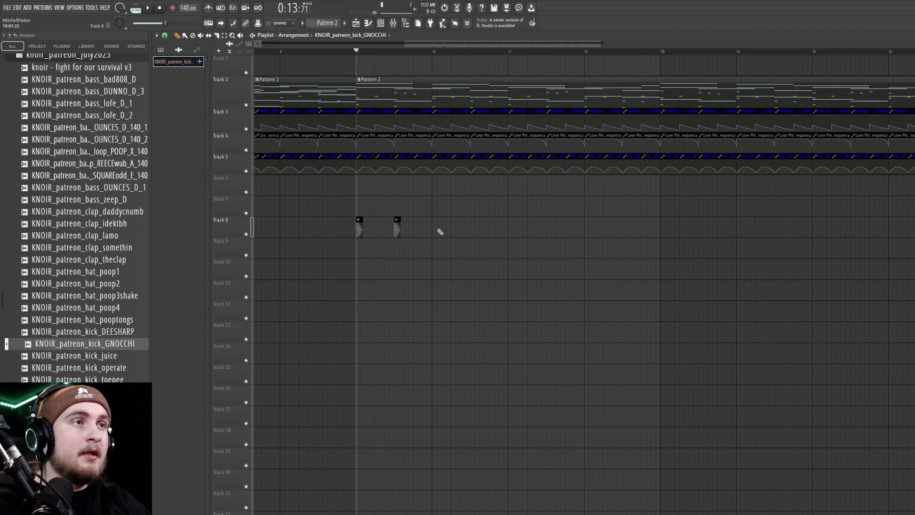
pyautogui.click(436, 230)
pyautogui.moveTo(381, 229); pyautogui.dragTo(401, 228)
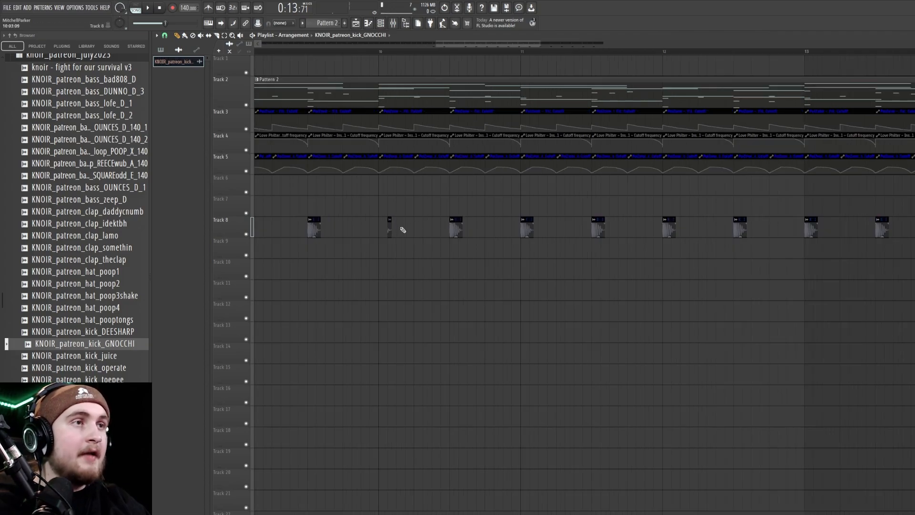
pyautogui.scroll(-3, 403, 230)
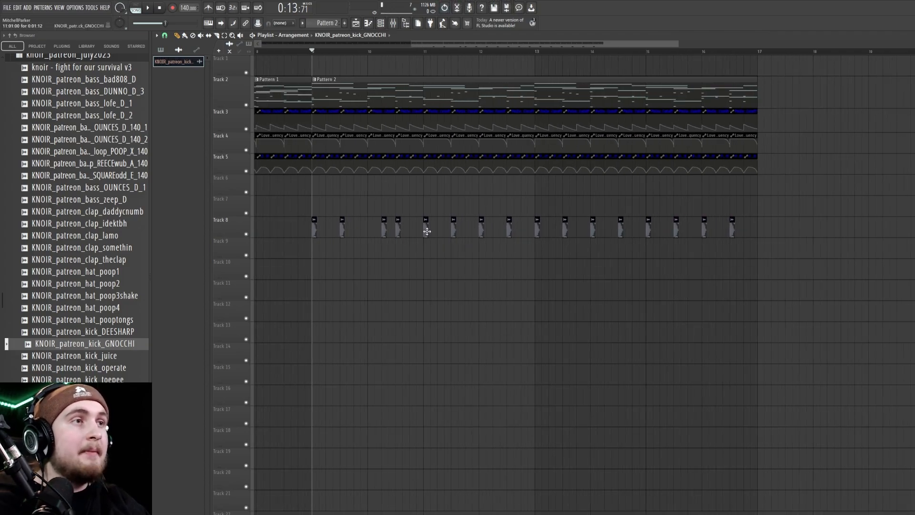
# Delete the kicks from bar 11 onward and duplicate the four kicks of bars 9 and 10 into bars 11 and 12.
pyautogui.moveTo(427, 231); pyautogui.dragTo(754, 233)
pyautogui.moveTo(611, 248); pyautogui.dragTo(267, 206)
pyautogui.hotkey('ctrl', 'b')
pyautogui.scroll(6, 425, 233)
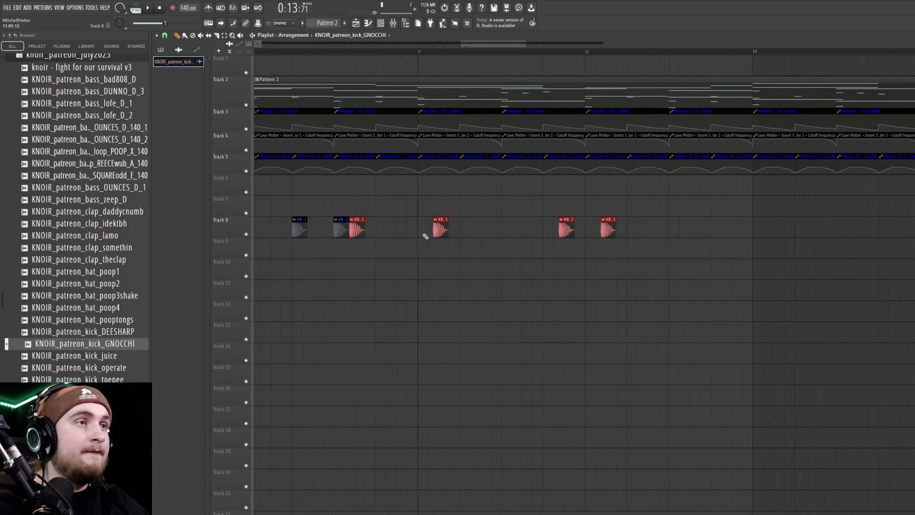
pyautogui.moveTo(333, 228); pyautogui.dragTo(424, 229)
pyautogui.scroll(1, 424, 230)
pyautogui.scroll(2, 425, 230)
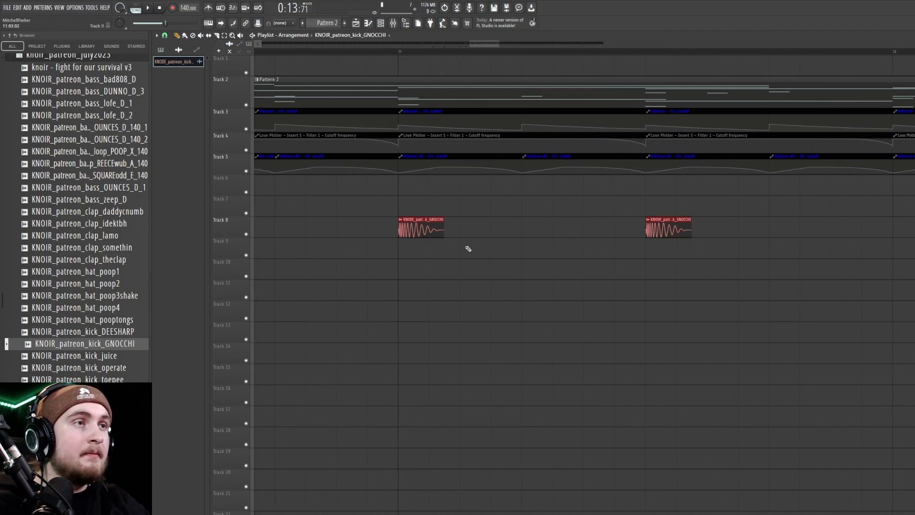
pyautogui.scroll(-7, 466, 249)
# Browse the bass samples in the knoir_patreon_july2023 pack.
pyautogui.scroll(5, 93, 285)
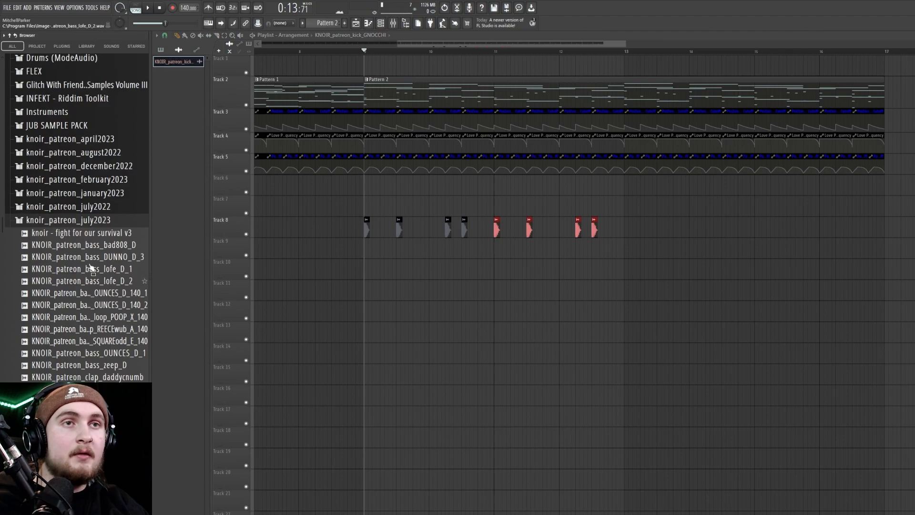
pyautogui.click(88, 270)
pyautogui.click(96, 300)
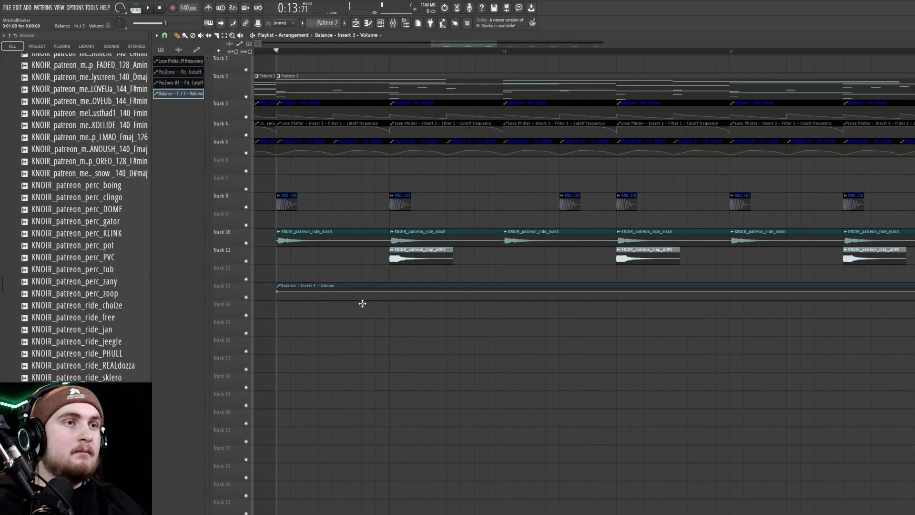
# Enlarge Track 13 and shape the start of the Balance - Insert 3 - Volume automation clip into a fast curved rise from zero.
pyautogui.scroll(2, 291, 305)
pyautogui.rightClick(325, 293)
pyautogui.moveTo(235, 301); pyautogui.dragTo(234, 387)
pyautogui.moveTo(324, 320); pyautogui.dragTo(325, 312)
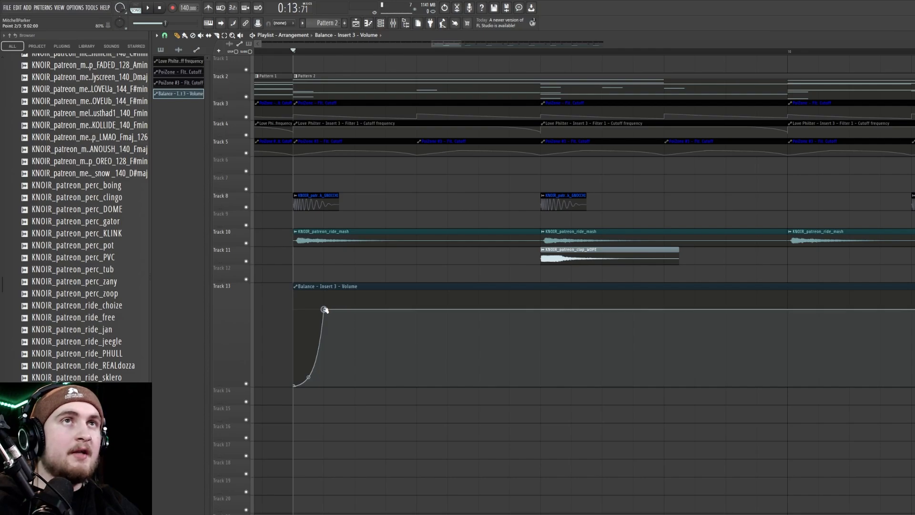
pyautogui.hotkey('ctrl', 'z')
pyautogui.rightClick(316, 320)
pyautogui.moveTo(320, 317); pyautogui.dragTo(319, 310)
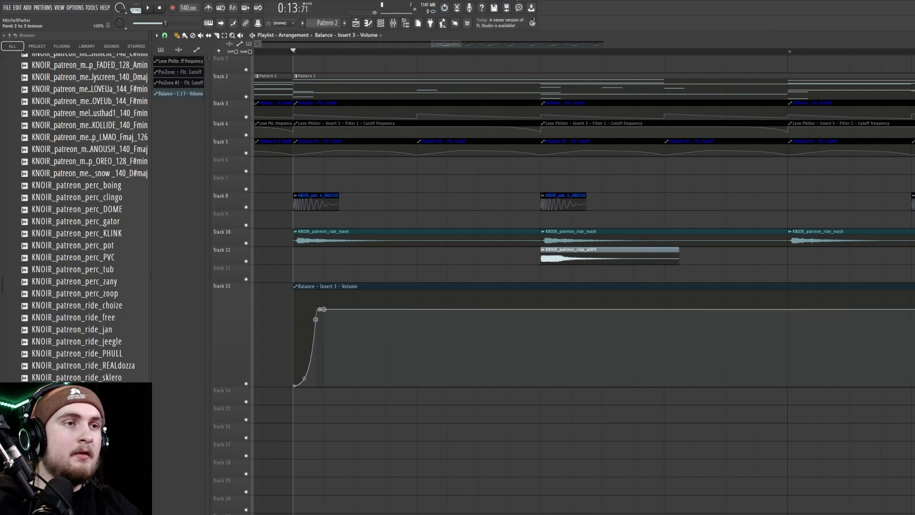
pyautogui.moveTo(304, 379); pyautogui.dragTo(324, 319)
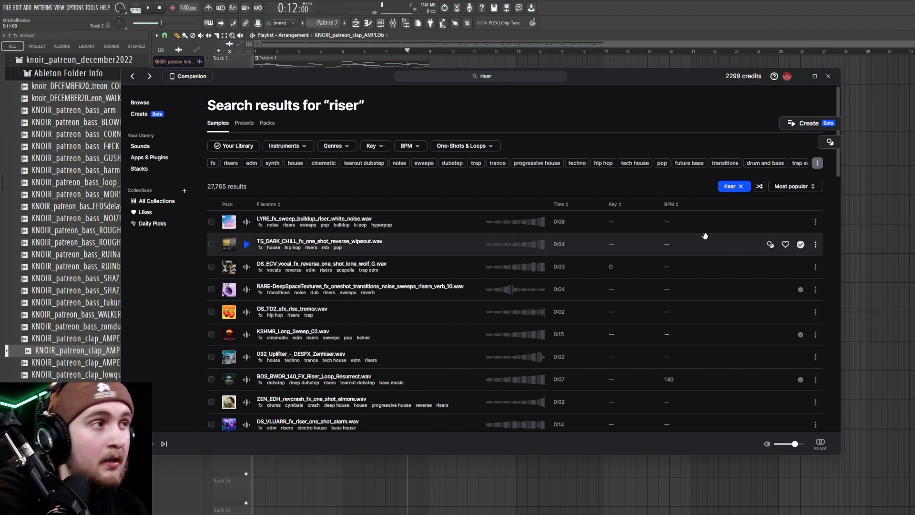
# Add the RARE-DeepSpaceTextures riser from Splice to Track 6, aligning its peak with bar 9, with -6.3 dB gain and fades at both ends.
pyautogui.moveTo(515, 288); pyautogui.dragTo(429, 238)
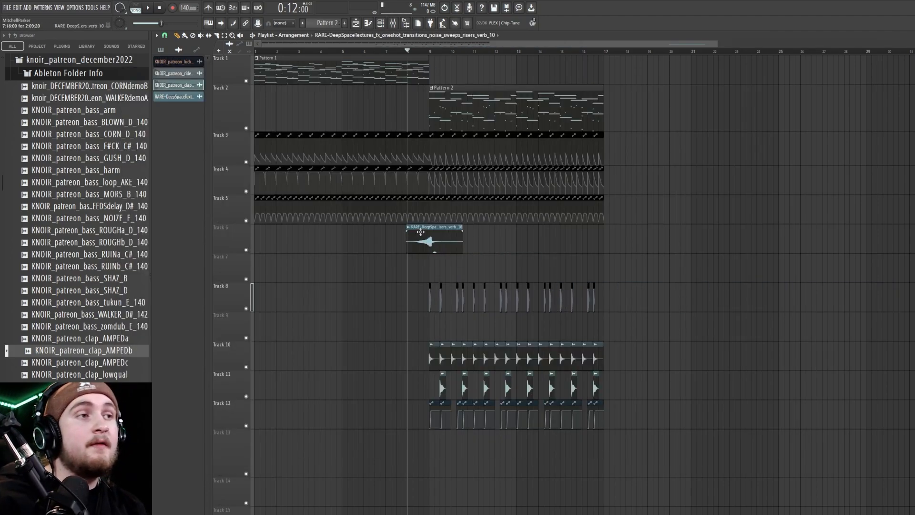
pyautogui.scroll(8, 419, 245)
pyautogui.scroll(-6, 446, 248)
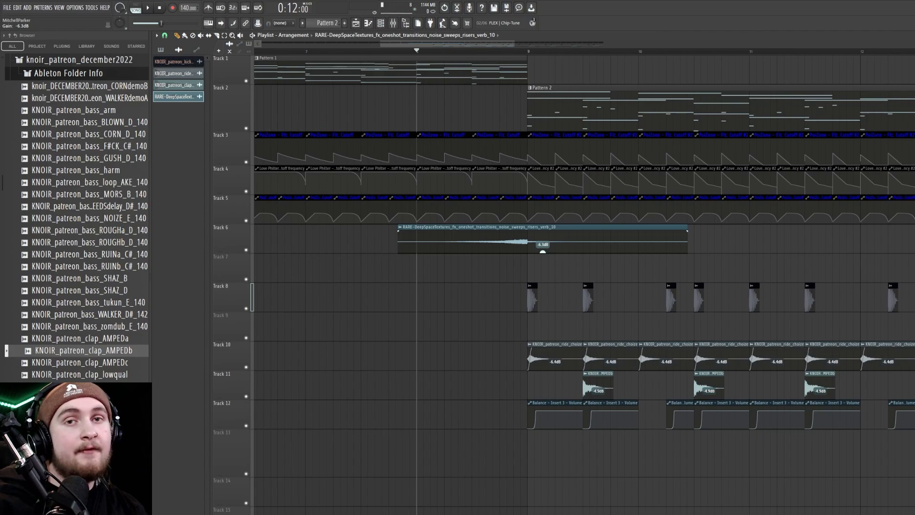
pyautogui.scroll(-4, 491, 245)
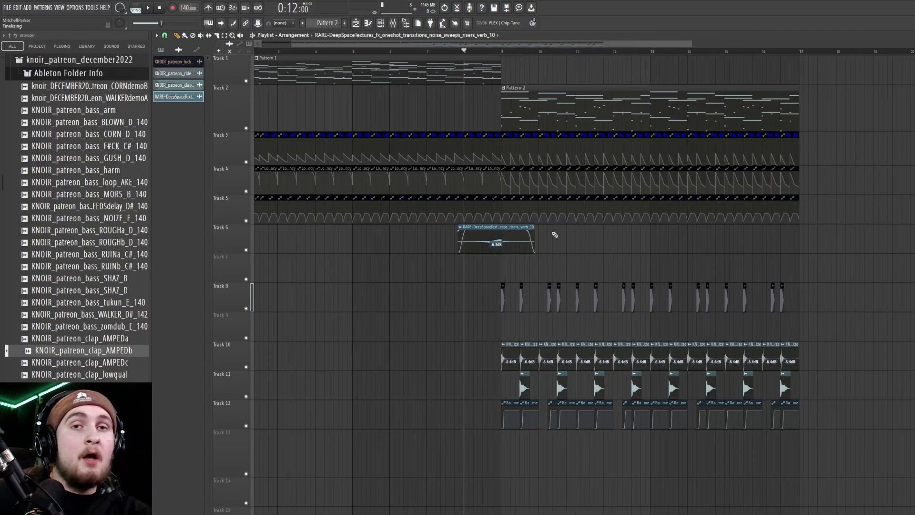